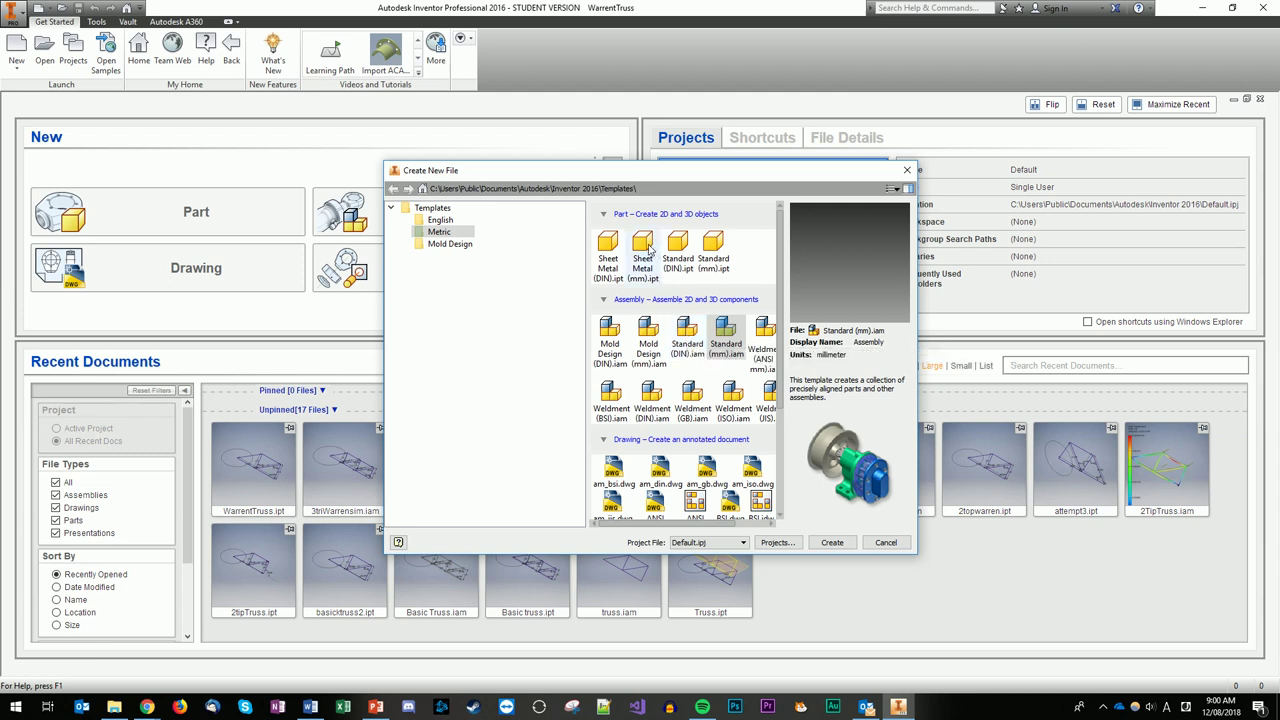
Create a metric Sheet Metal (mm) part and start a 2D sketch on the front origin plane
double_click(644, 282)
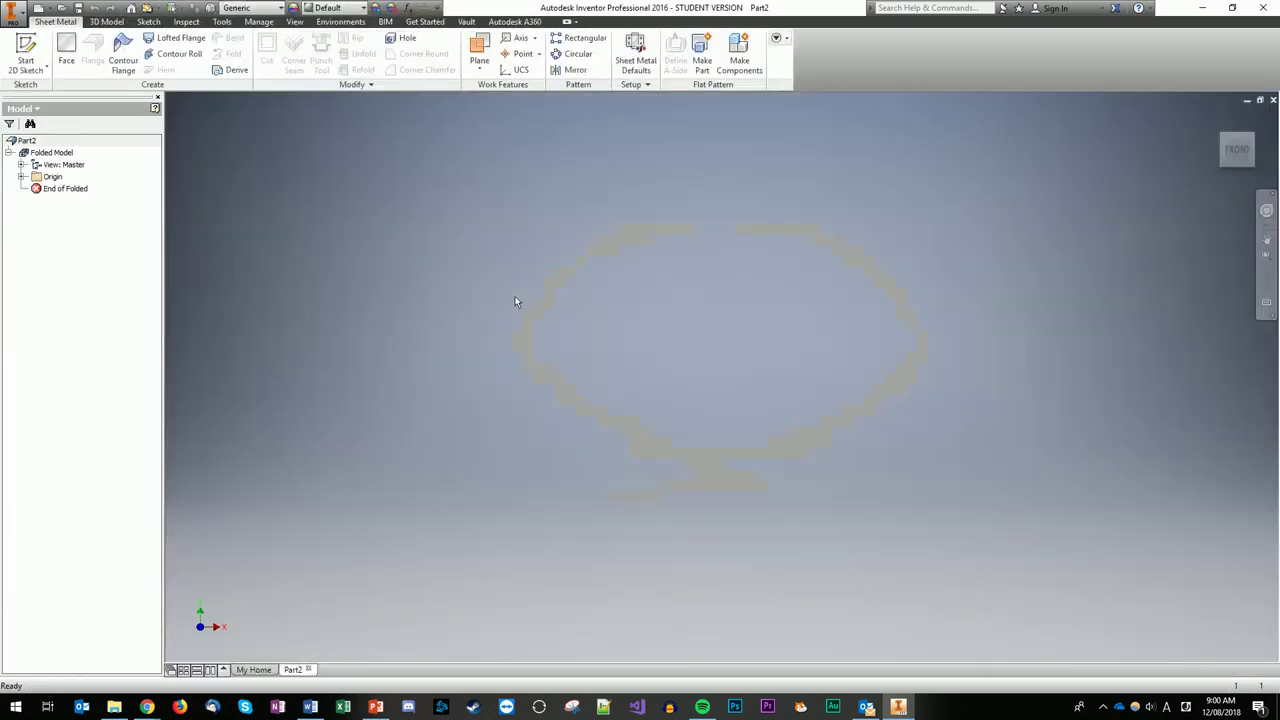
left_click(26, 50)
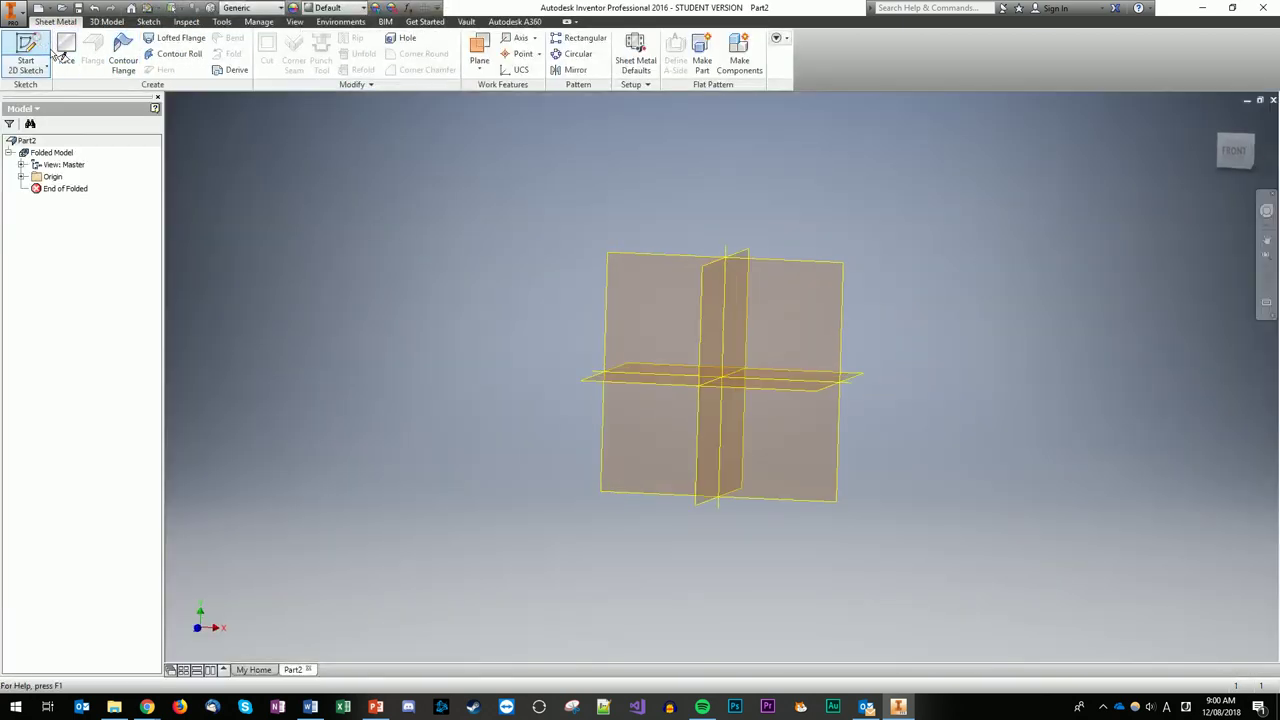
left_click(656, 198)
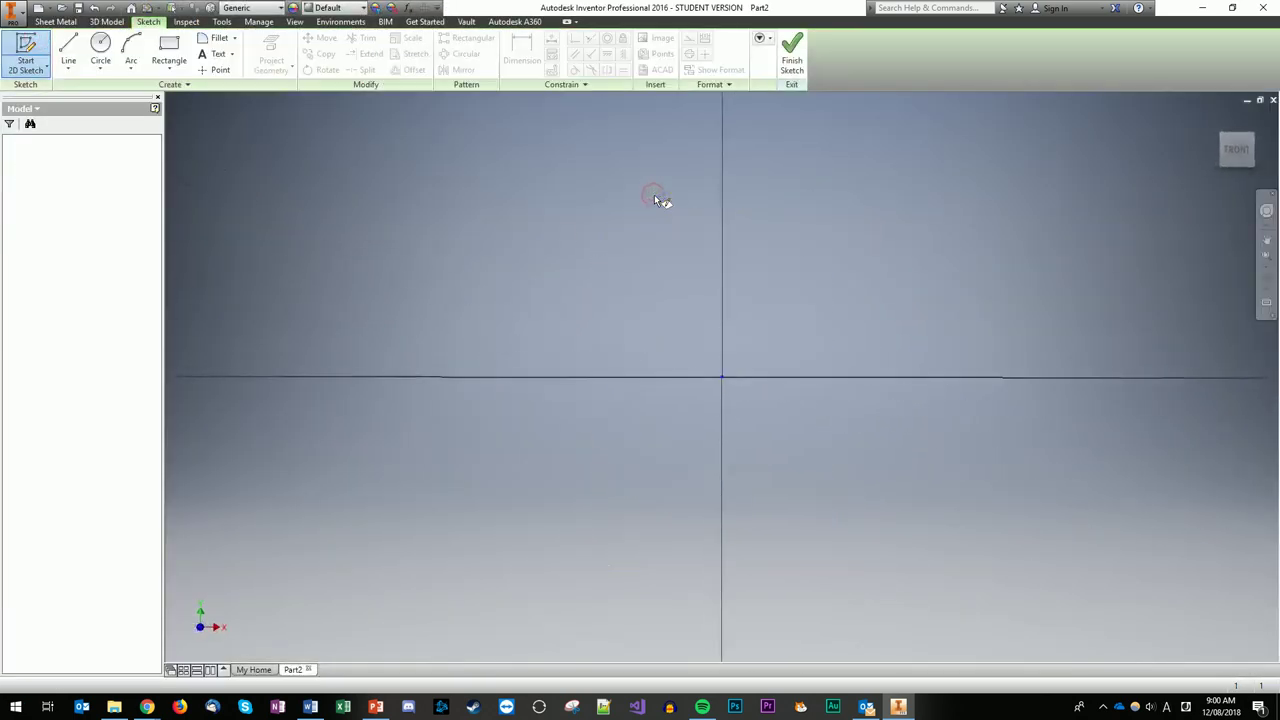
left_click(68, 52)
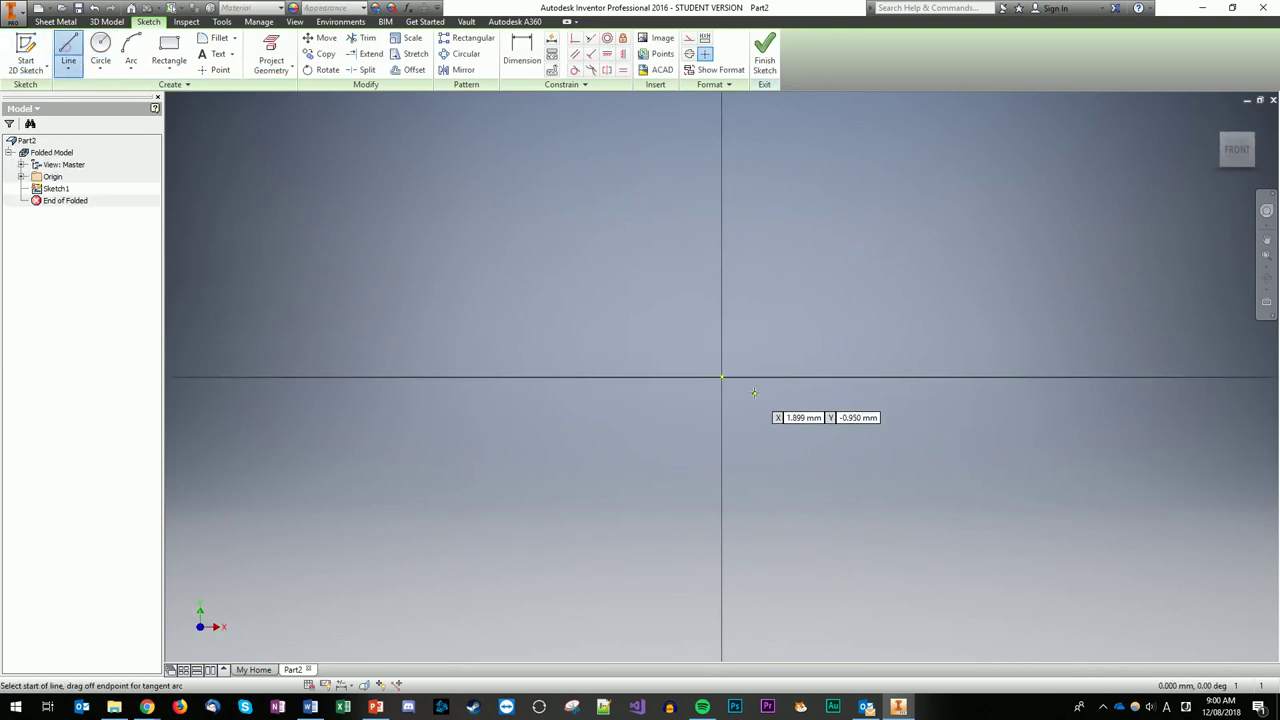
left_click(723, 377)
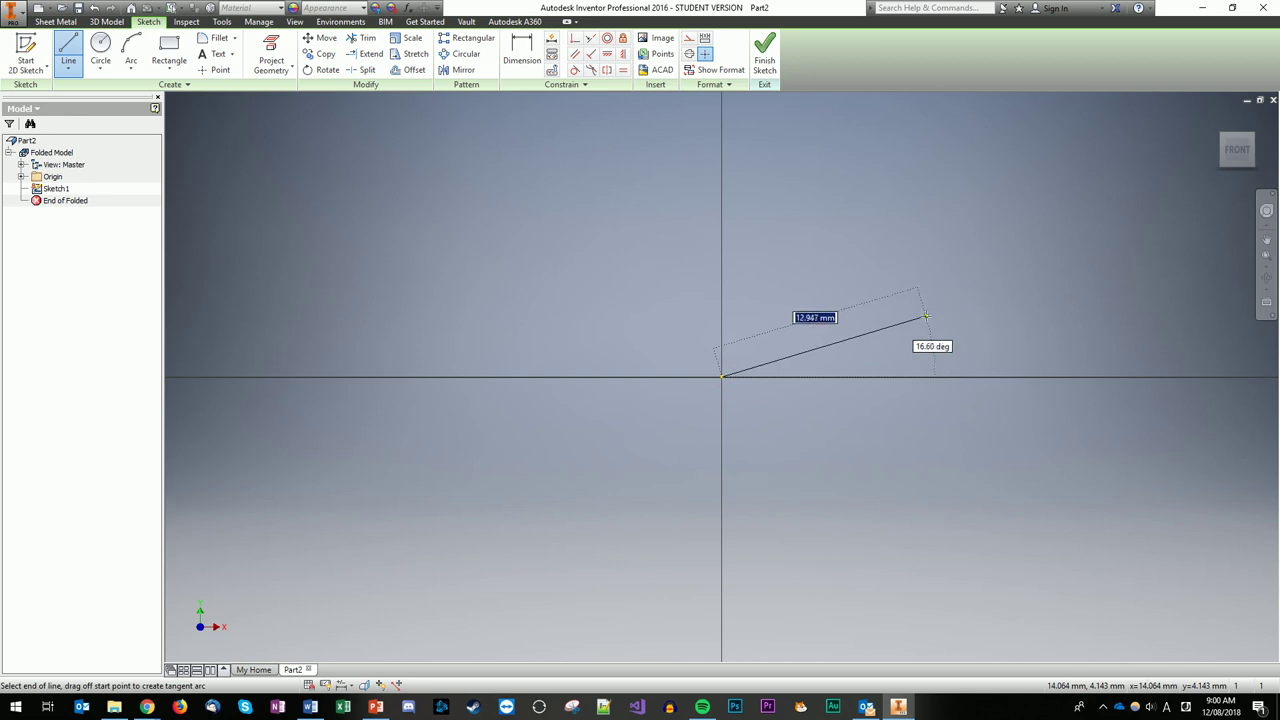
key("Escape")
Draw the truss base as a 540 mm line at 0° starting from the sketch origin
left_click(1262, 257)
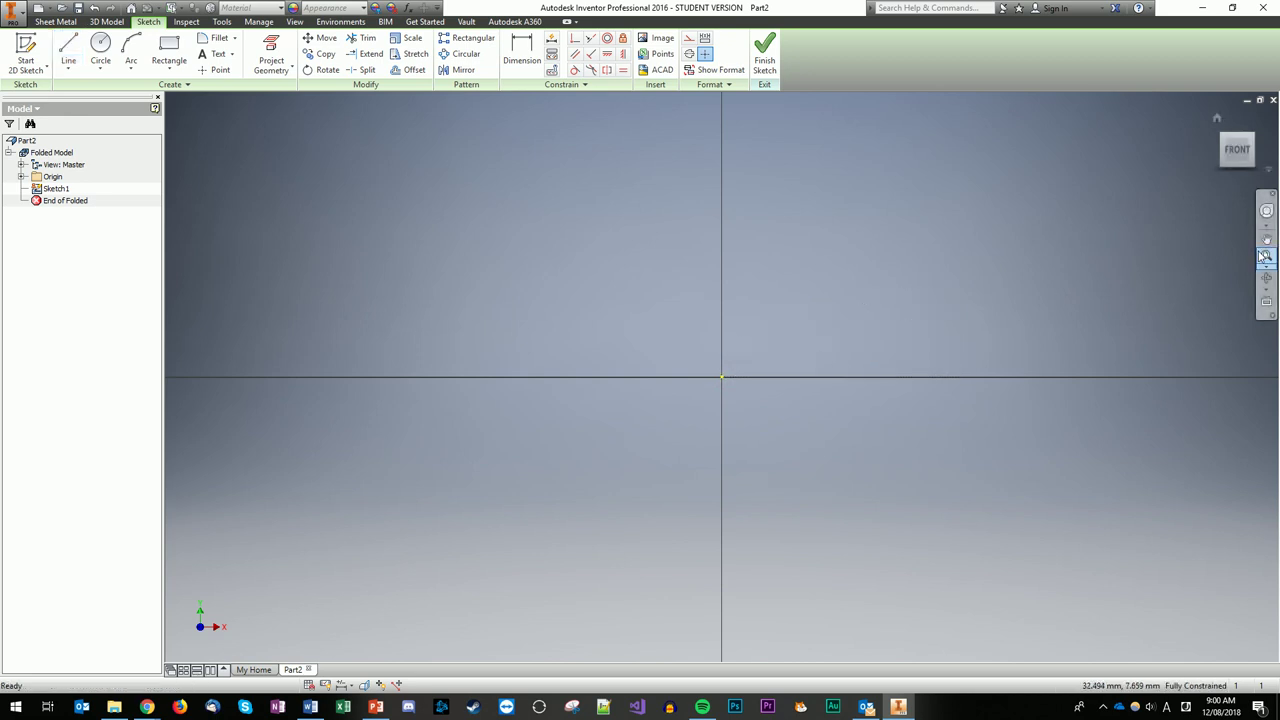
left_click(1266, 239)
mouse_move(1046, 254)
left_mouse_down()
mouse_move(720, 333)
mouse_move(439, 449)
left_mouse_up()
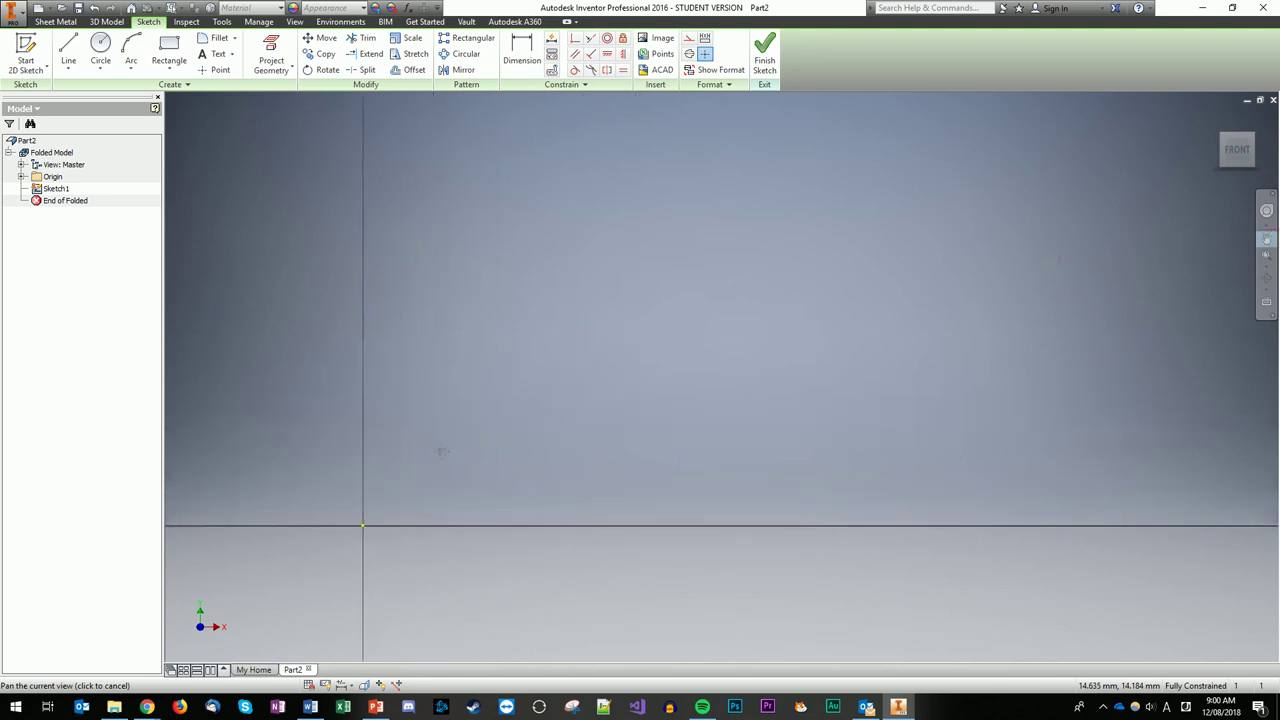
mouse_move(616, 408)
left_mouse_down()
mouse_move(1140, 274)
mouse_move(644, 435)
mouse_move(558, 414)
left_mouse_up()
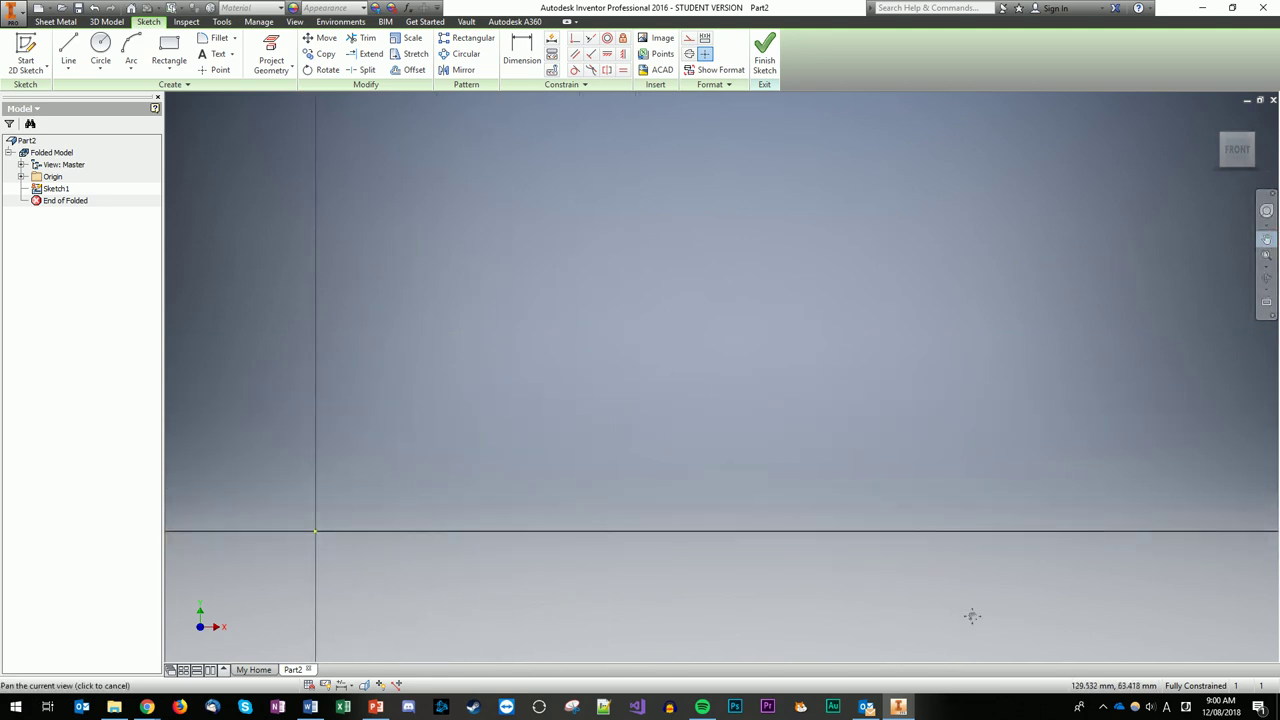
mouse_move(715, 340)
left_mouse_down()
mouse_move(1120, 280)
mouse_move(704, 320)
left_mouse_up()
mouse_move(1138, 484)
left_mouse_down()
mouse_move(977, 409)
mouse_move(986, 380)
mouse_move(643, 393)
left_mouse_up()
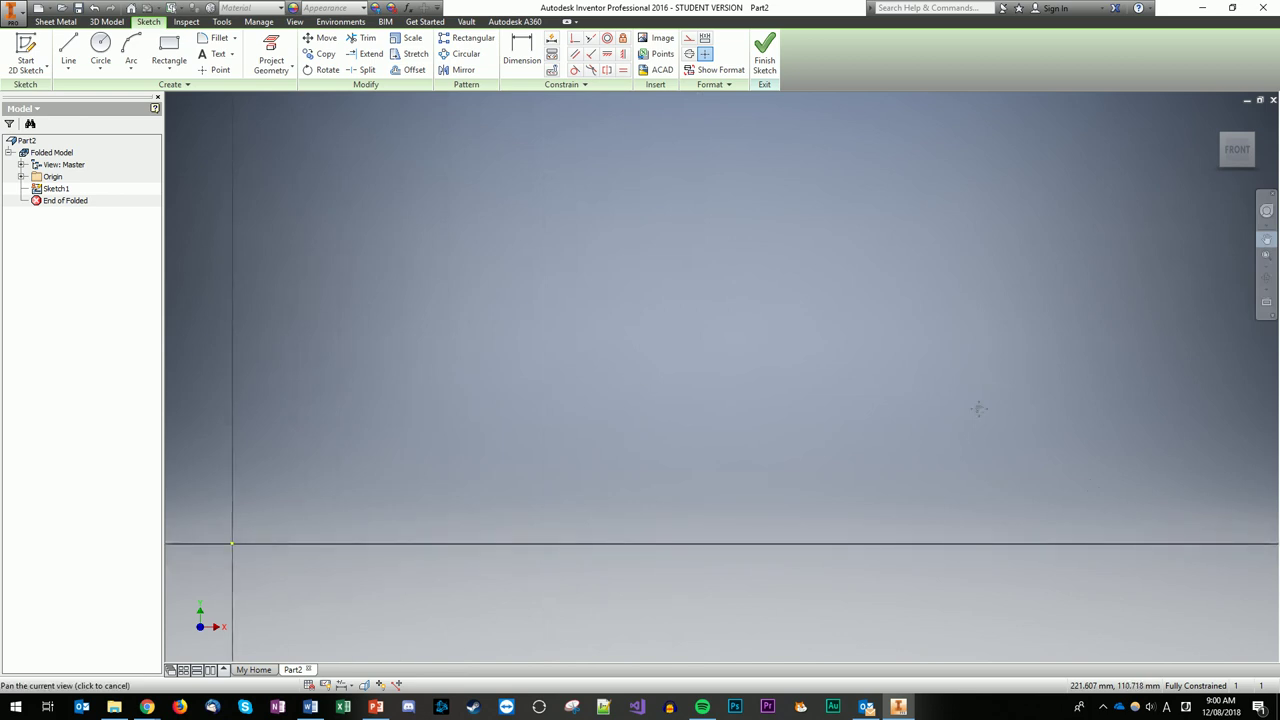
left_click(68, 45)
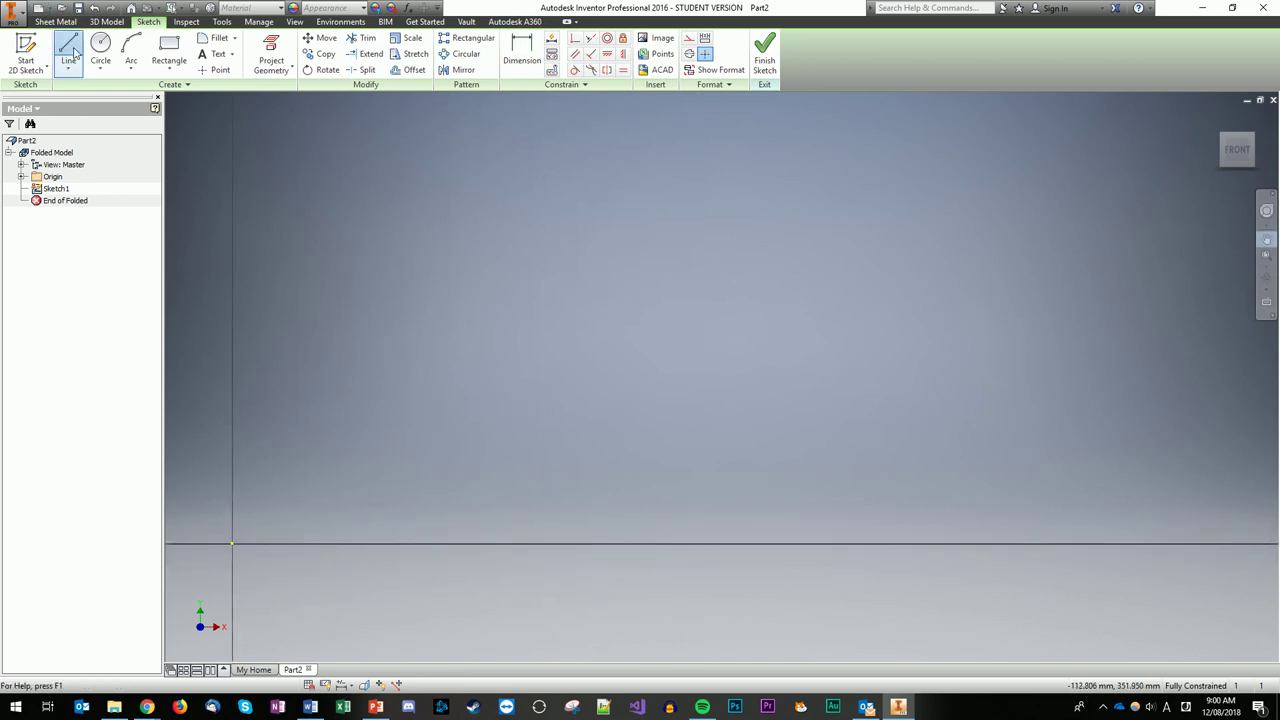
left_click(232, 543)
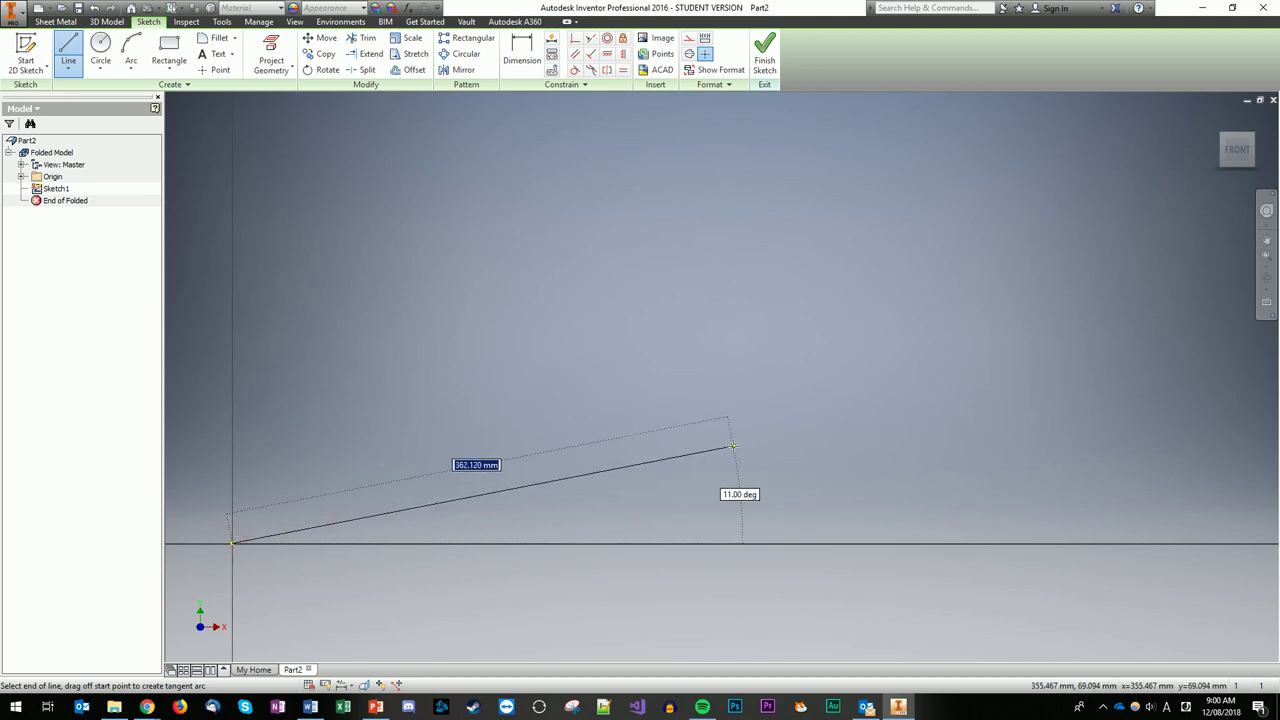
type("540")
key("Tab")
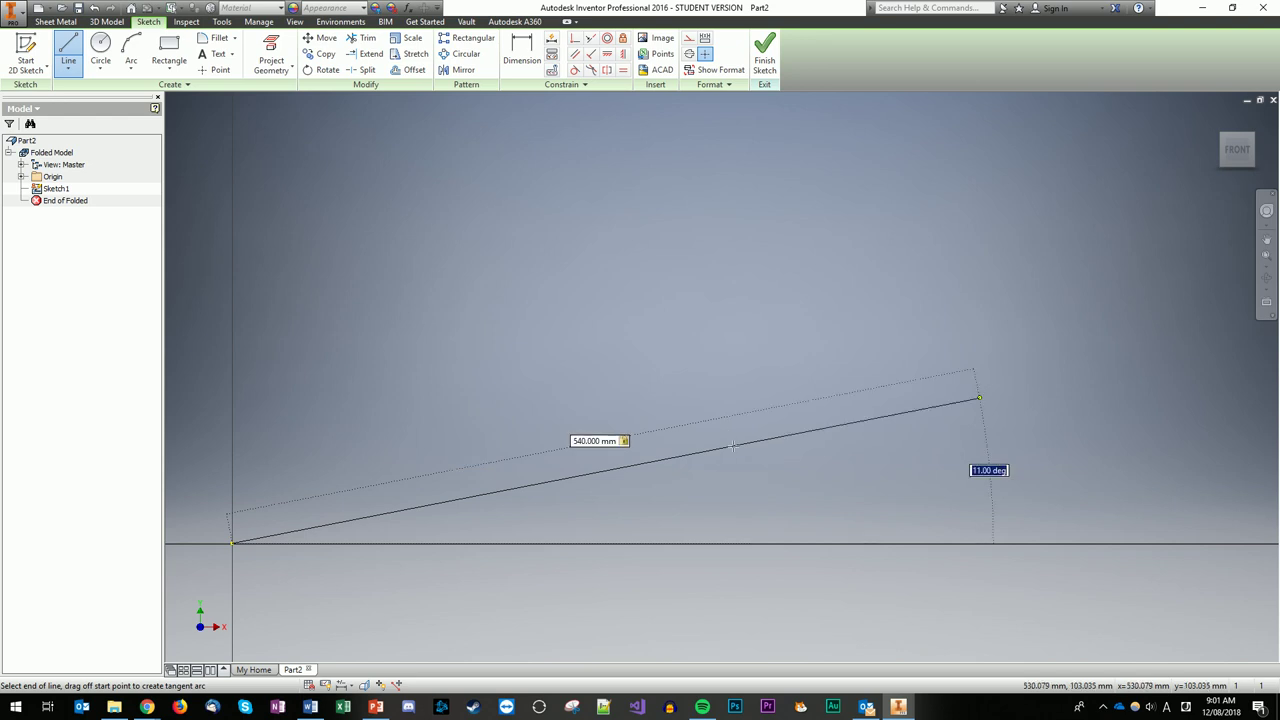
type("0")
key("Return")
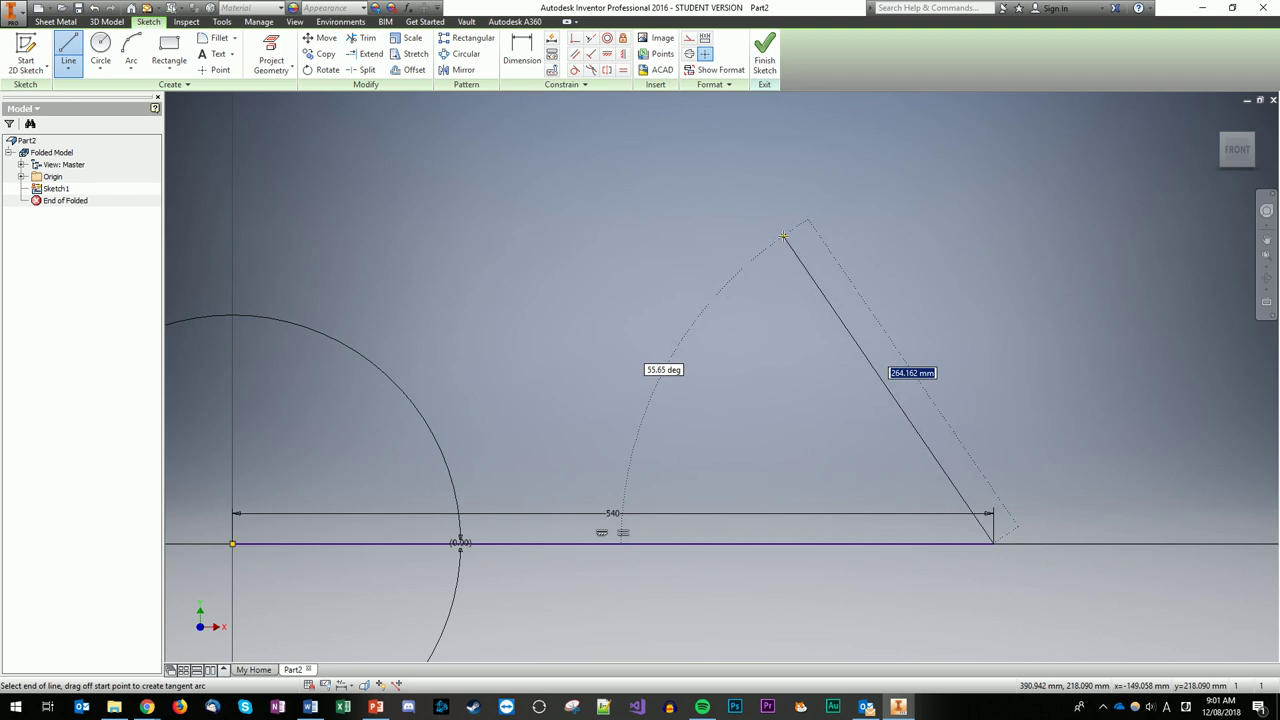
Continue with a 270 mm line rising inward at 60° from the far end of the base line
type("270.")
key("Tab")
key("Tab")
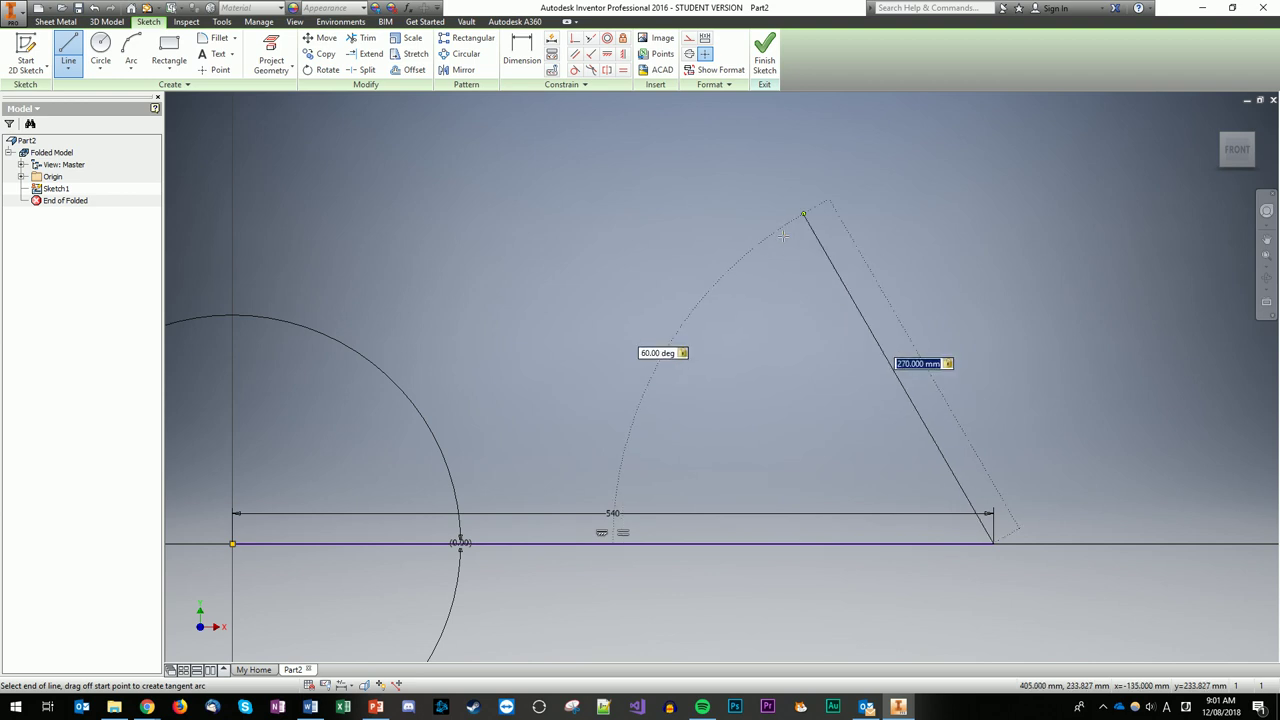
key("Return")
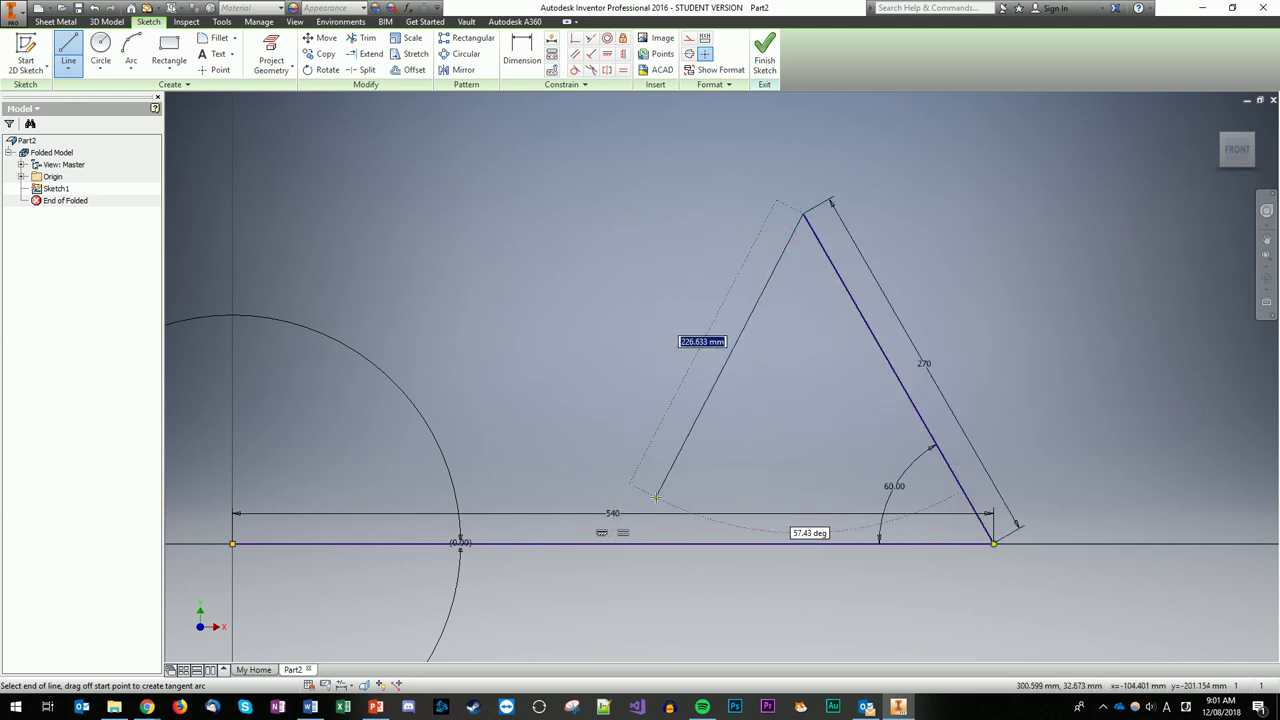
Draw a 270 mm line at 60° from that apex down to the midpoint of the base line
type("270")
key("Tab")
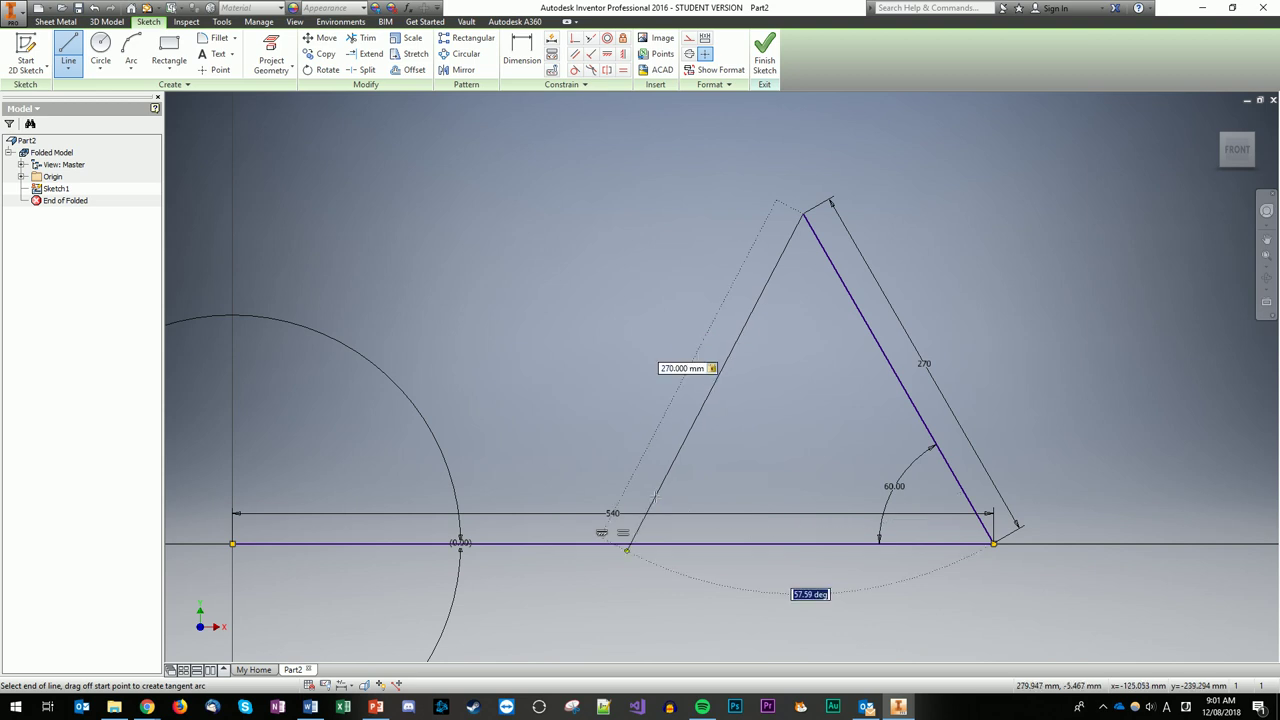
type("60")
key("Tab")
left_click(655, 497)
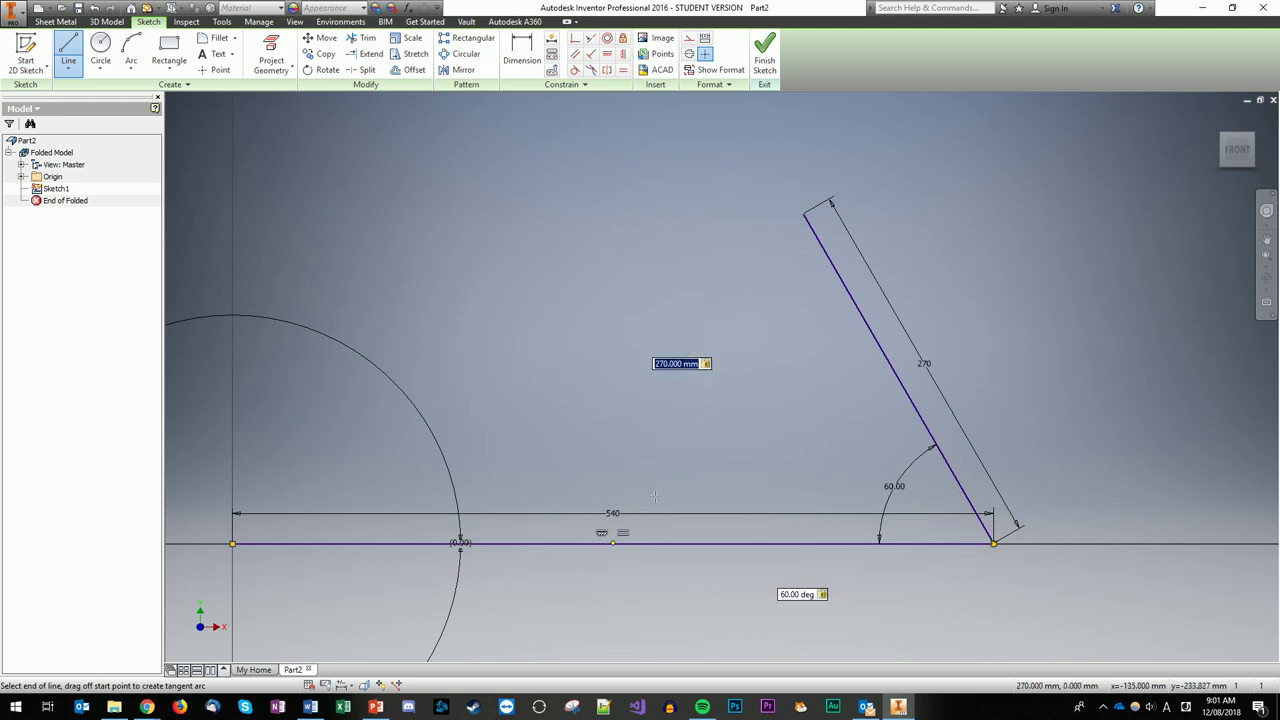
Draw a 270 mm line at 60° up from the base midpoint, and close the second triangle with a line back to the origin
type("270")
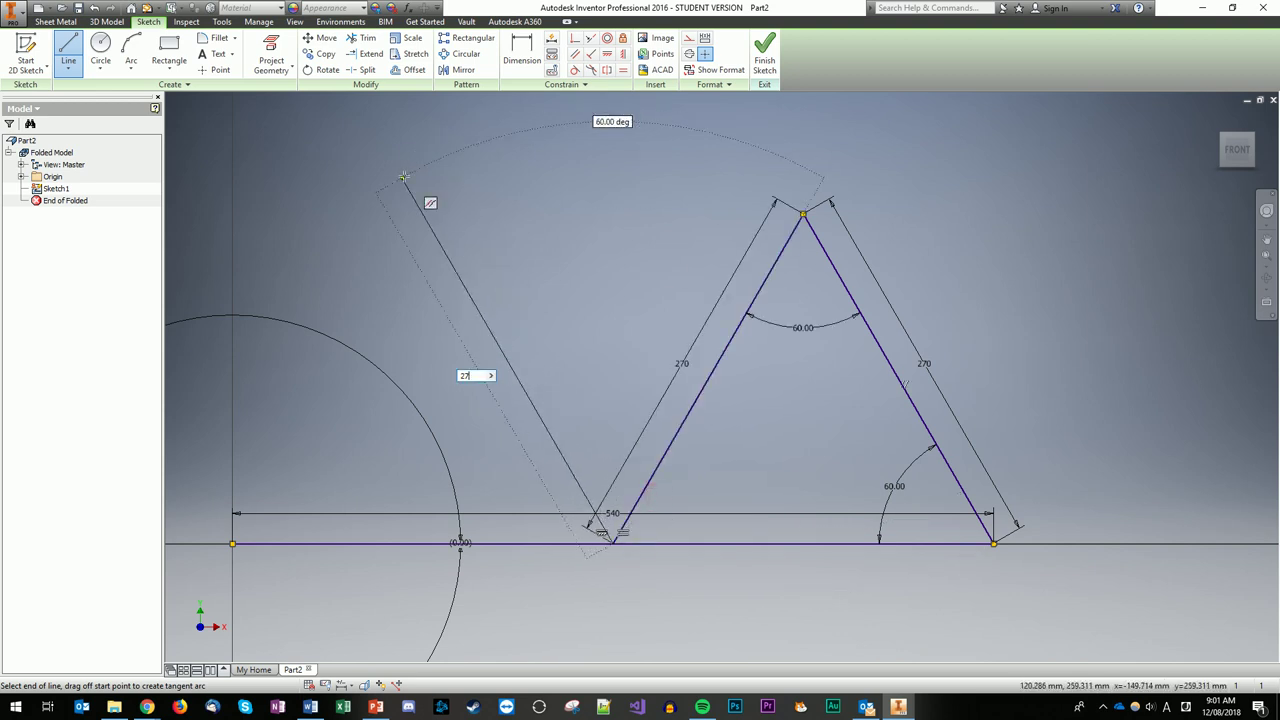
key("Tab")
type("60")
key("Tab")
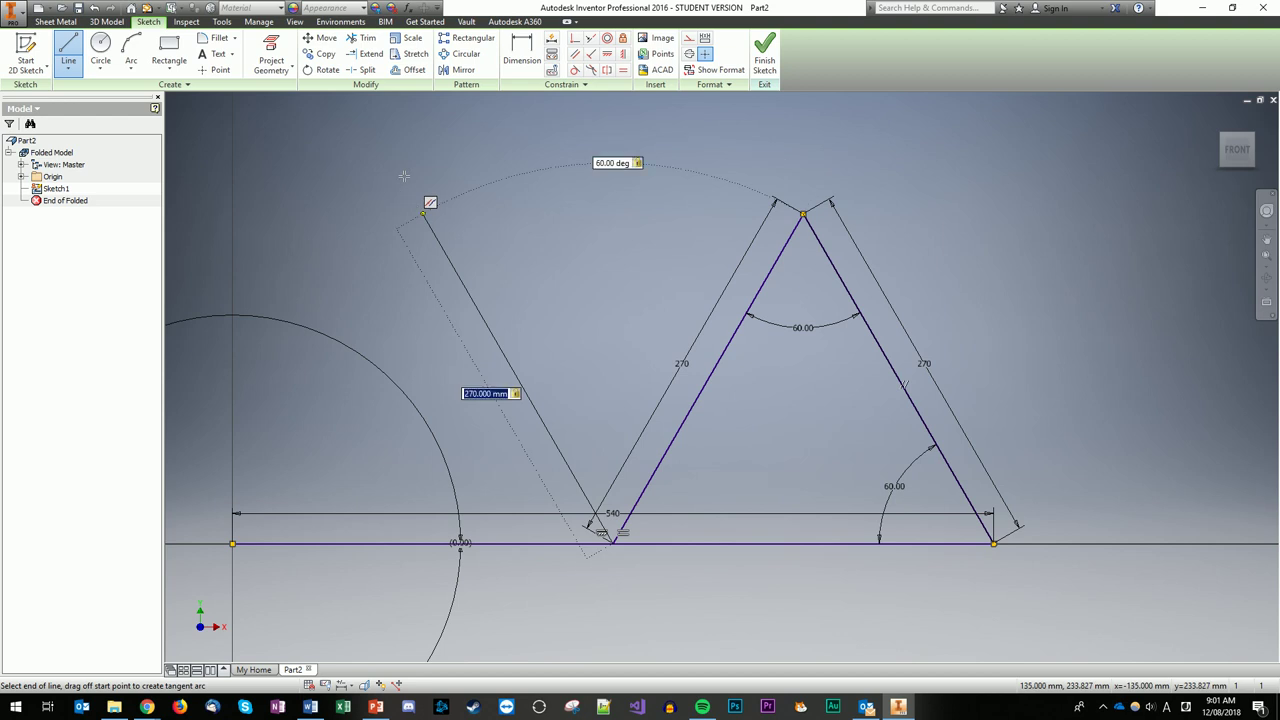
key("Return")
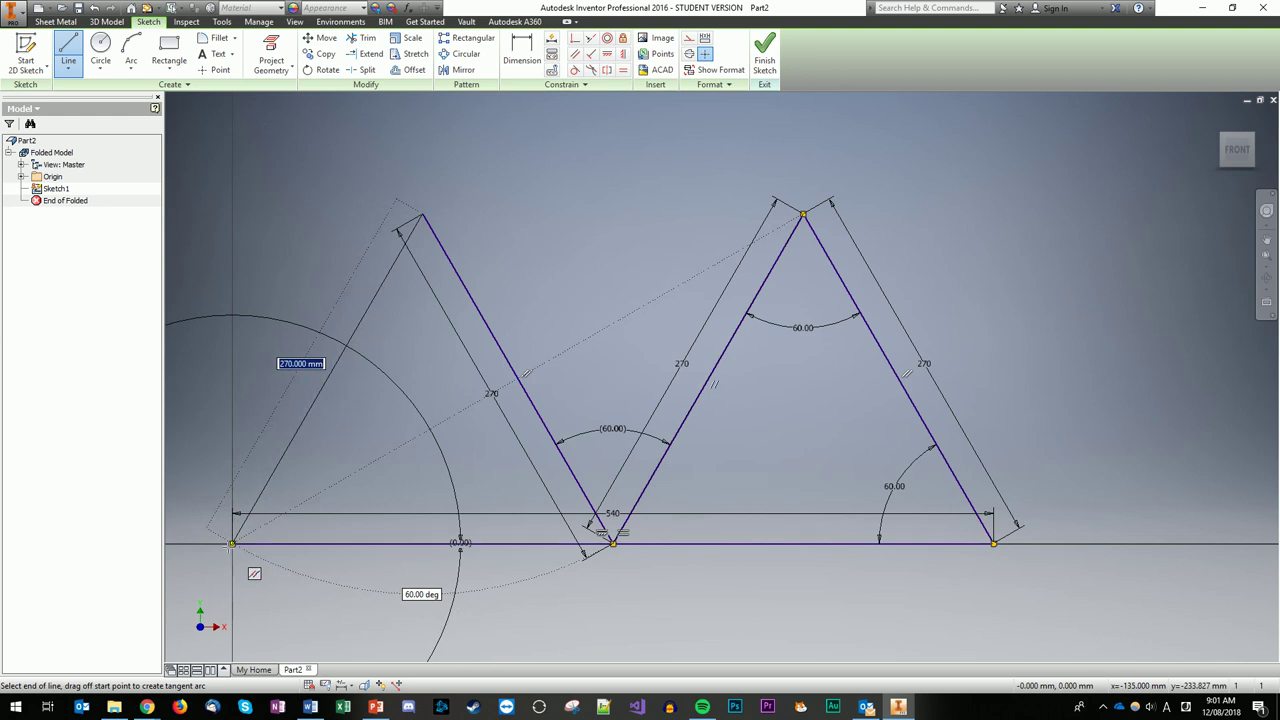
left_click(232, 543)
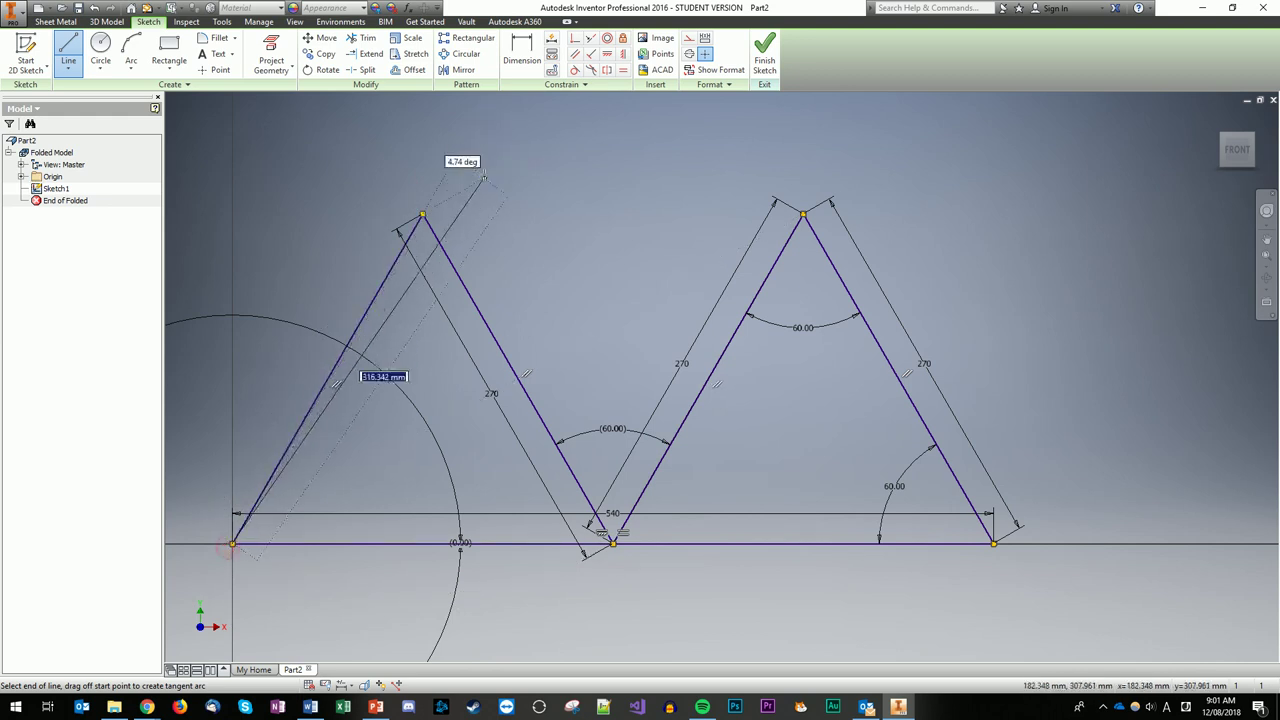
key("Escape")
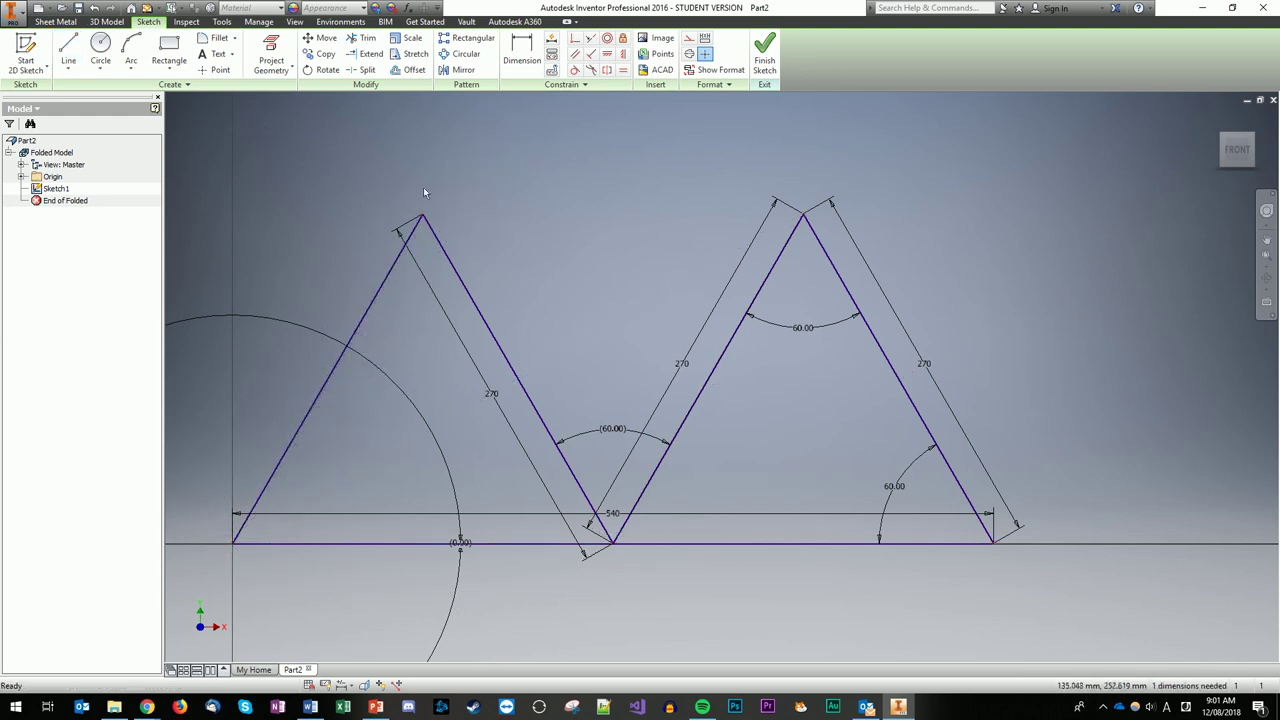
Connect the two triangle apexes with a horizontal top line and finish the sketch
left_click(68, 50)
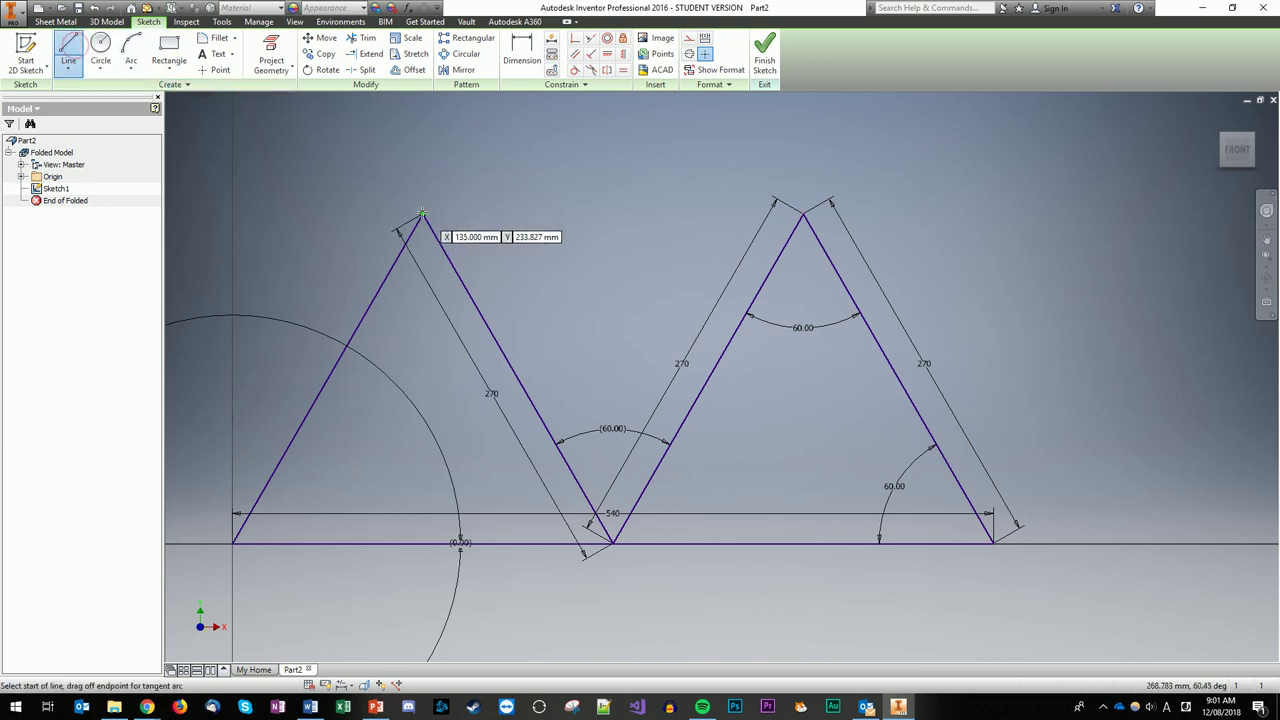
left_click(421, 214)
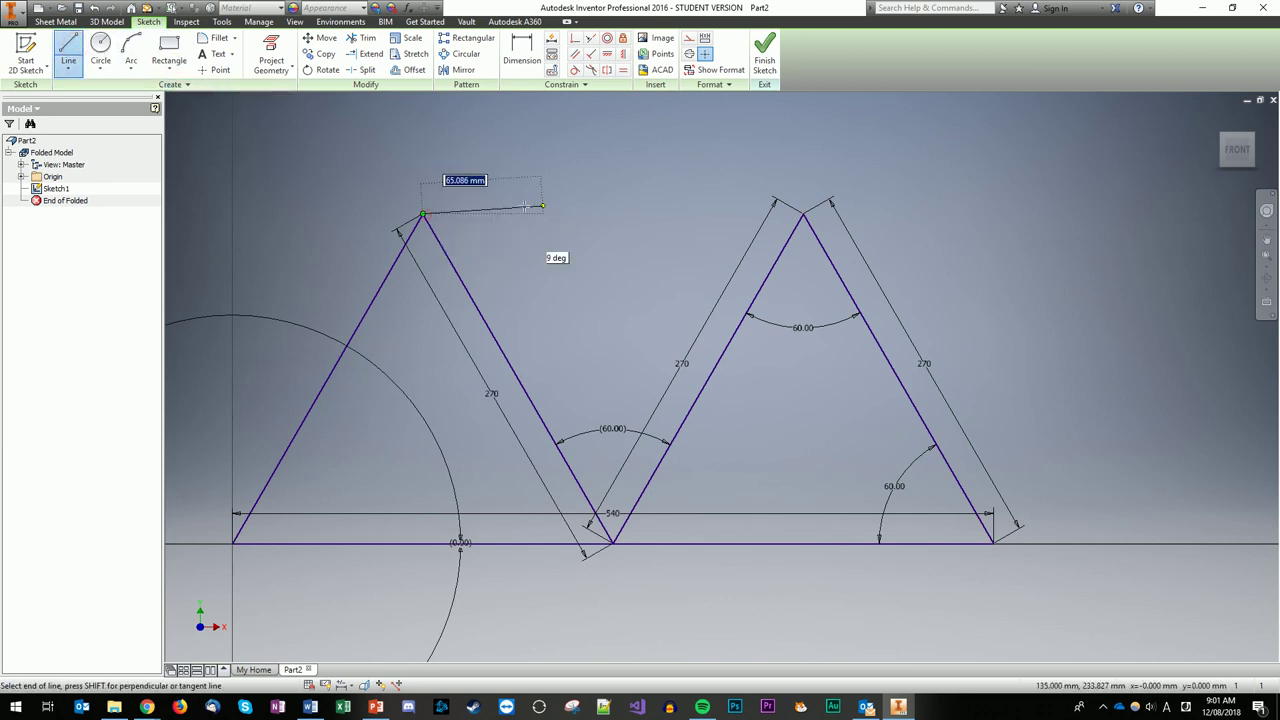
left_click(812, 224)
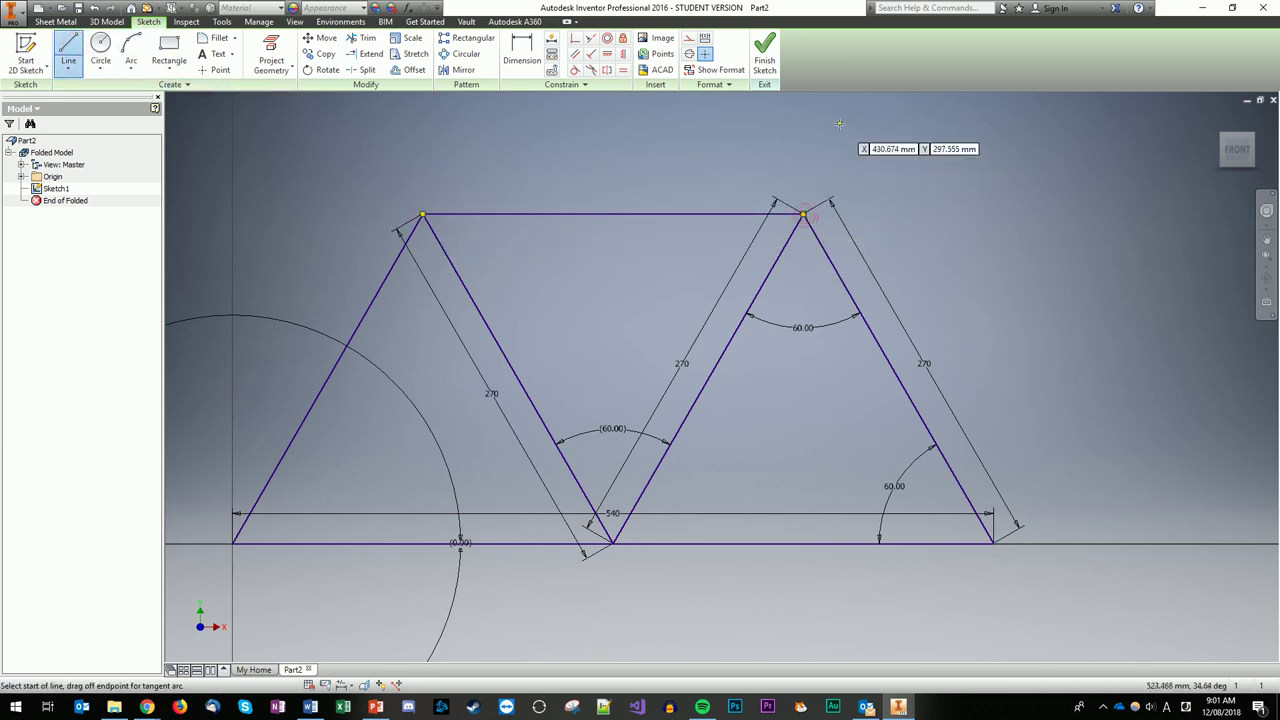
left_click(768, 58)
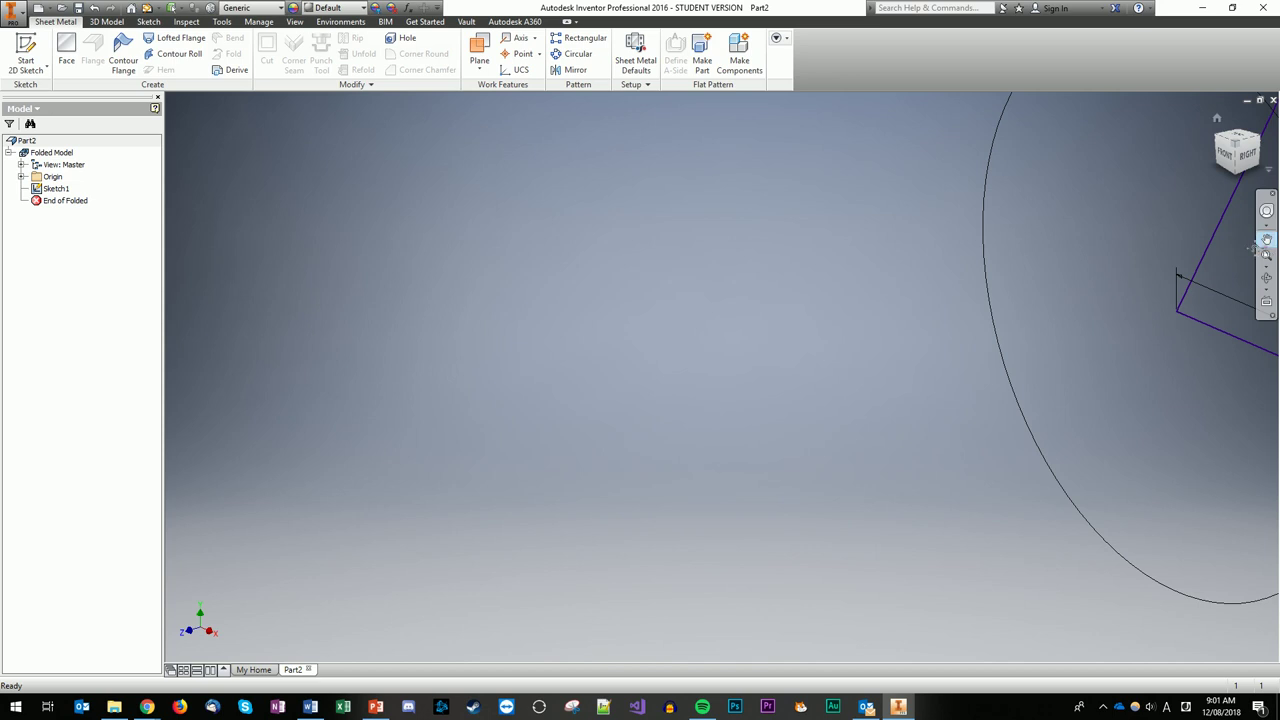
Save the part as WarrenTruss in the warren truss folder
left_click(1266, 240)
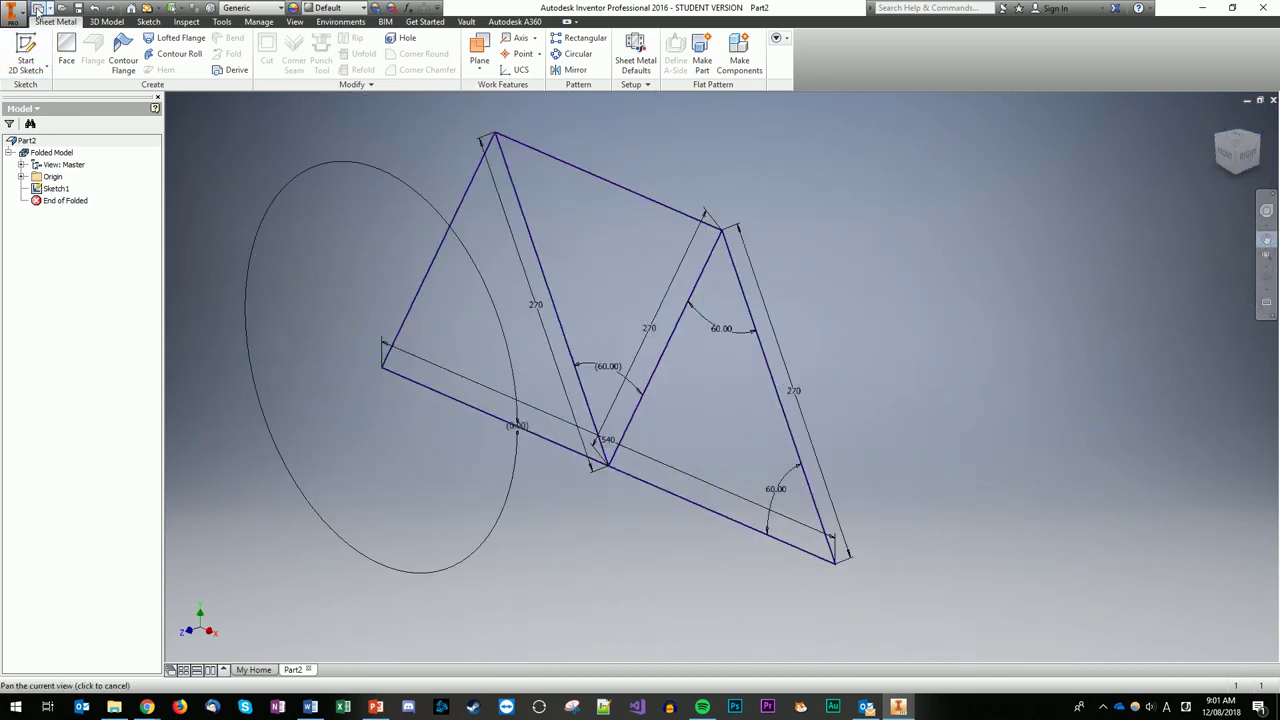
left_click(37, 8)
key("Escape")
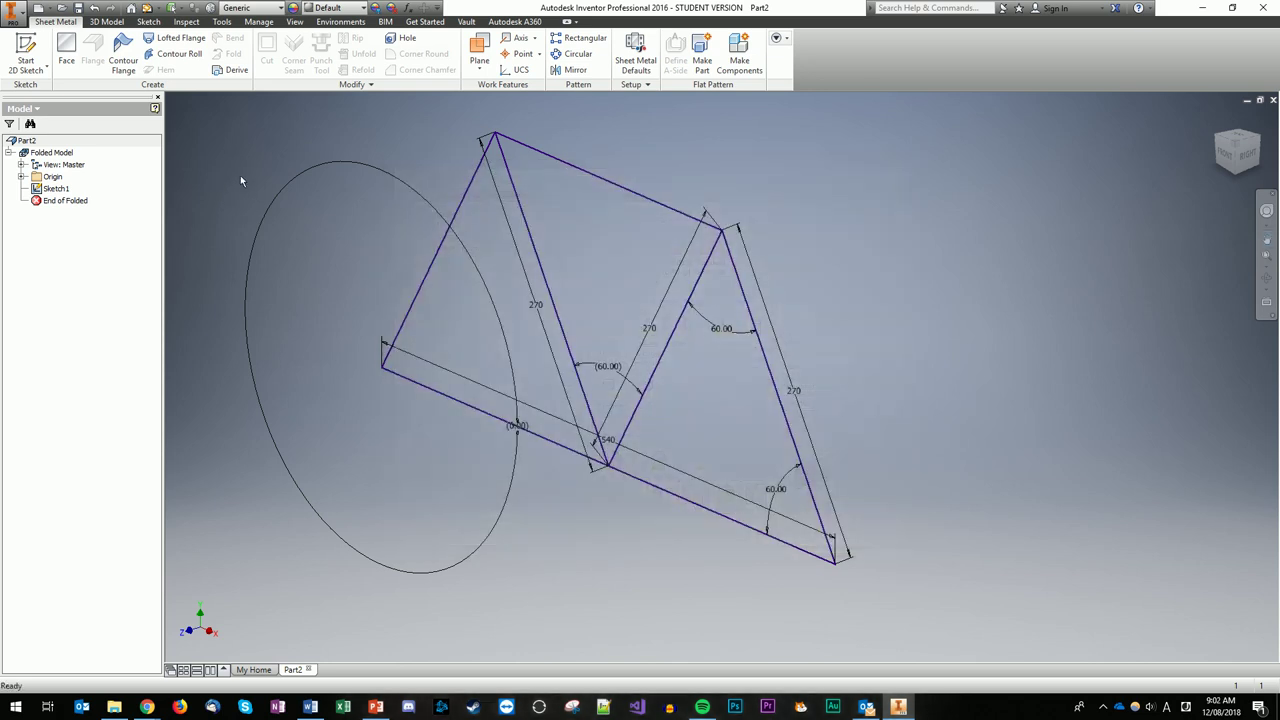
key("ctrl+s")
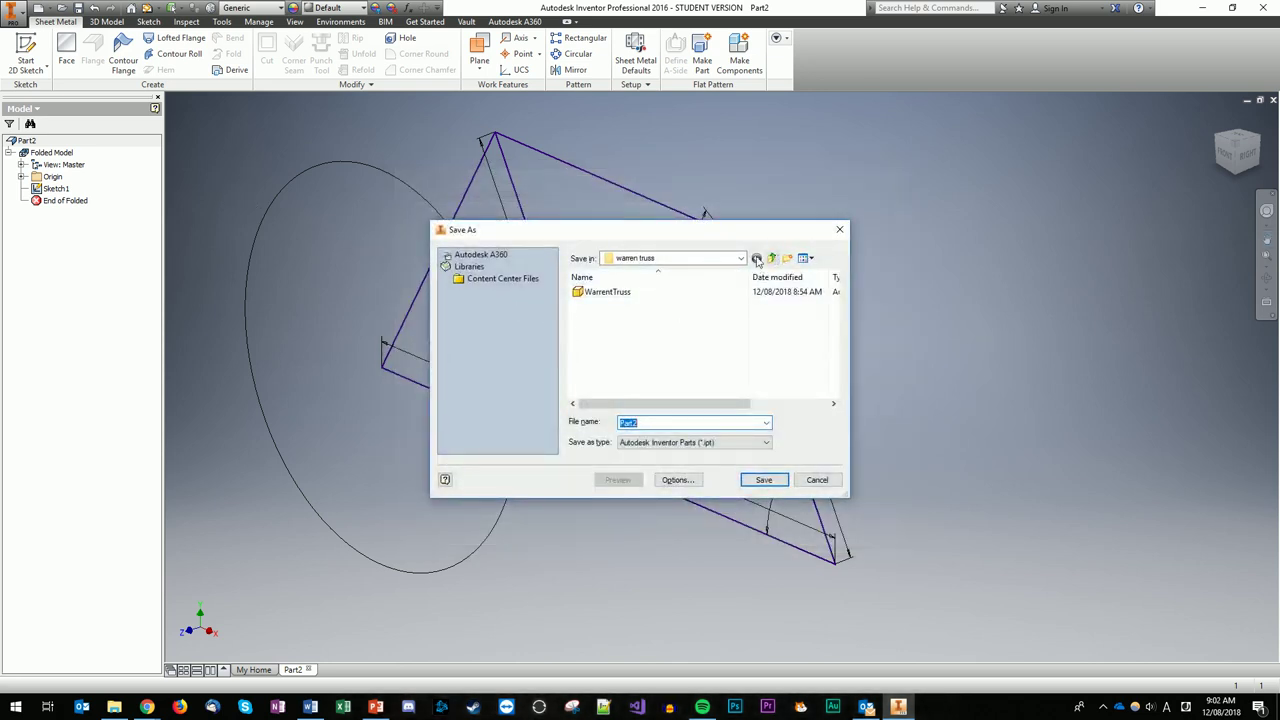
left_click(610, 291)
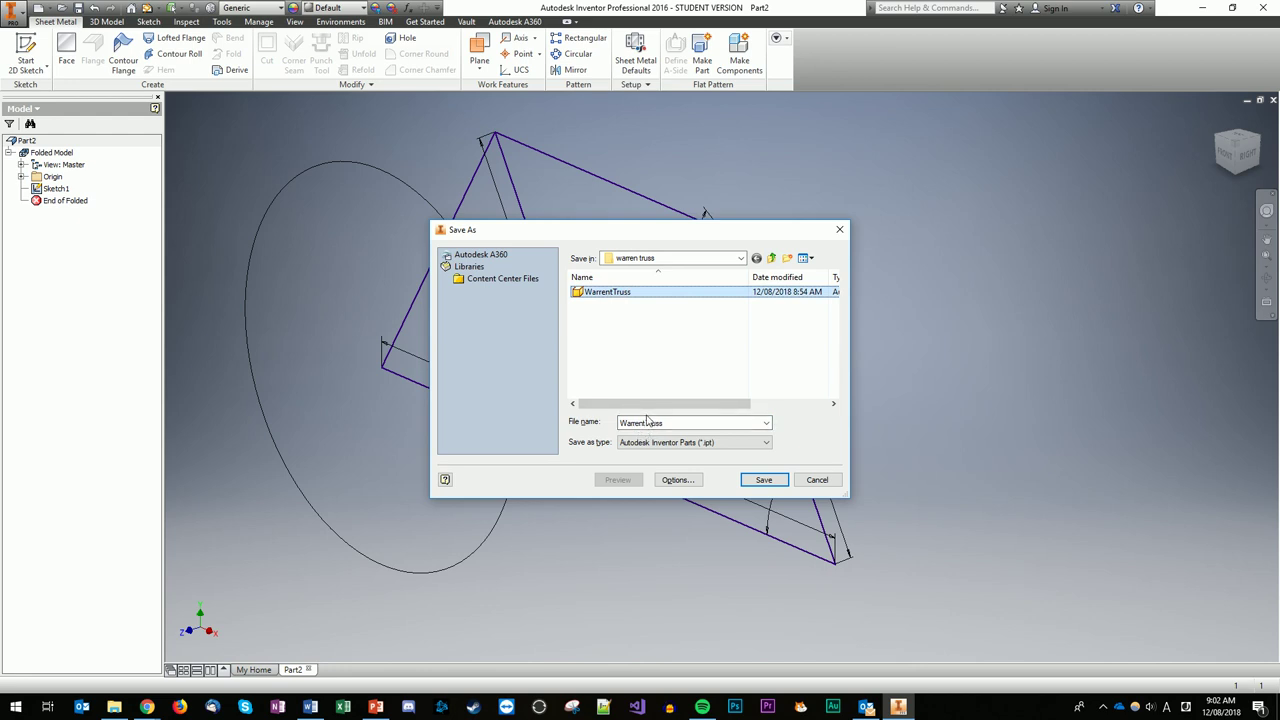
key("Tab")
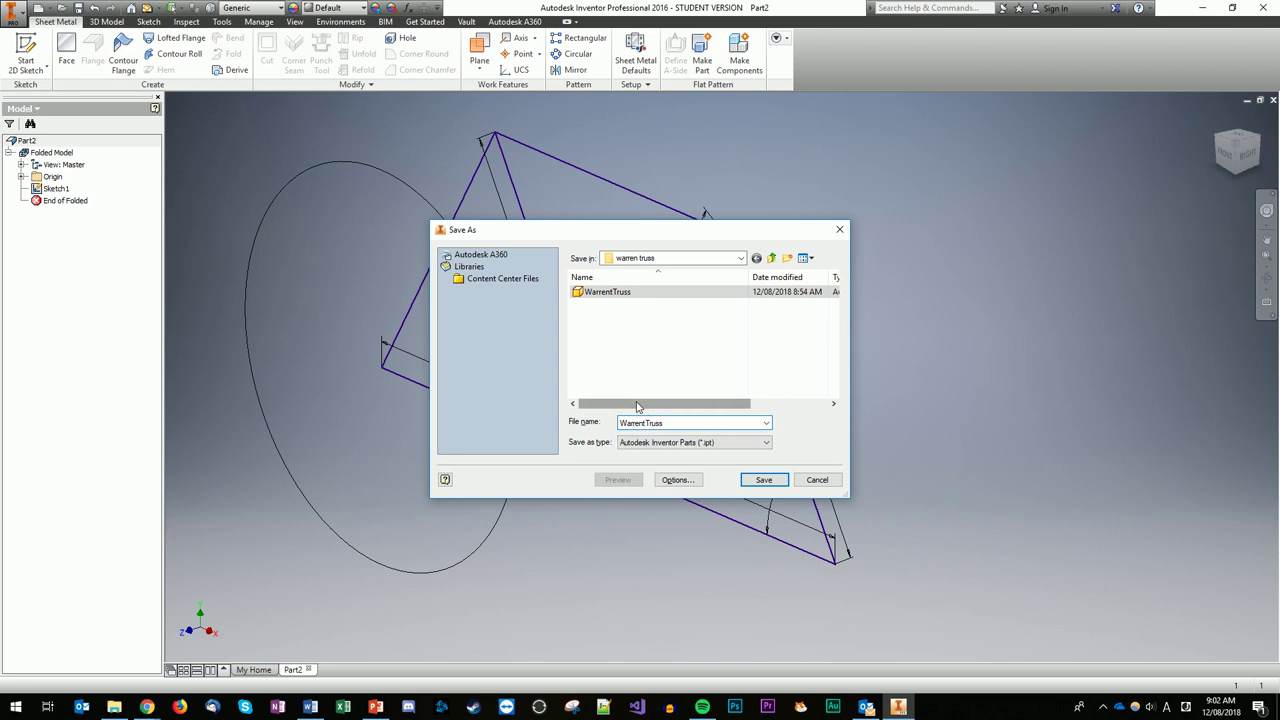
left_click(764, 480)
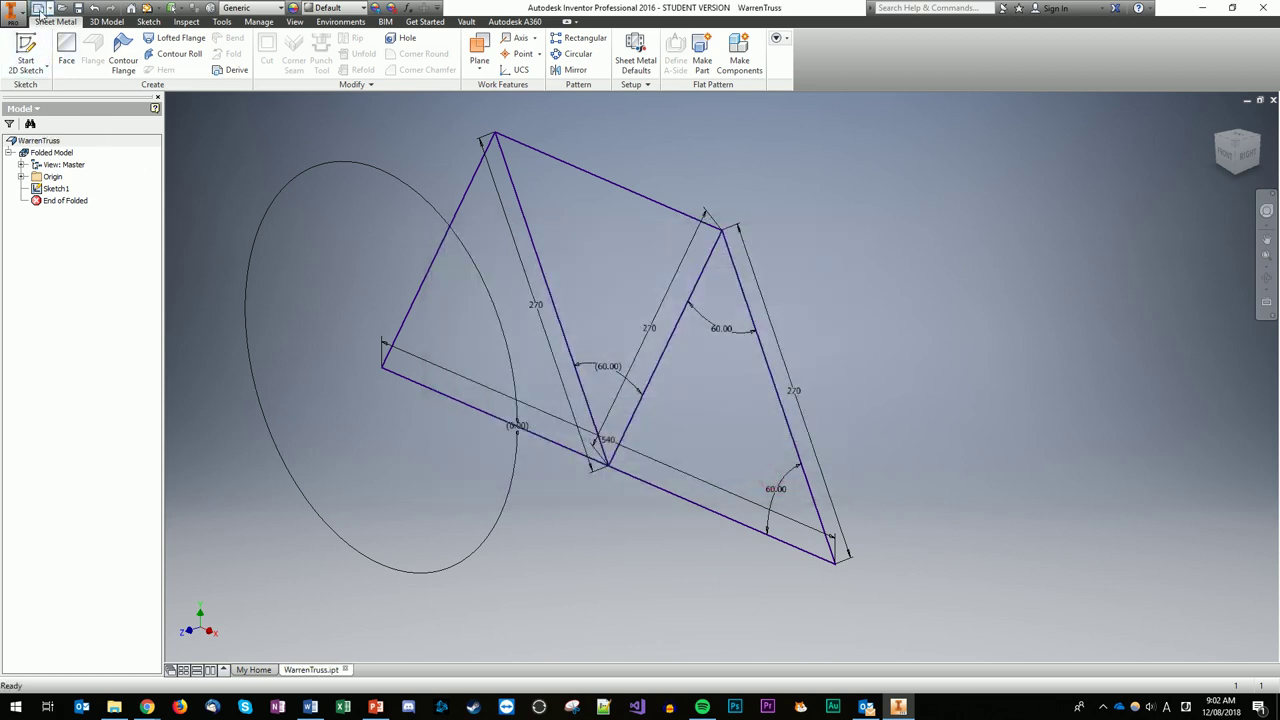
Create a new assembly from the metric Standard (mm).iam template
left_click(38, 8)
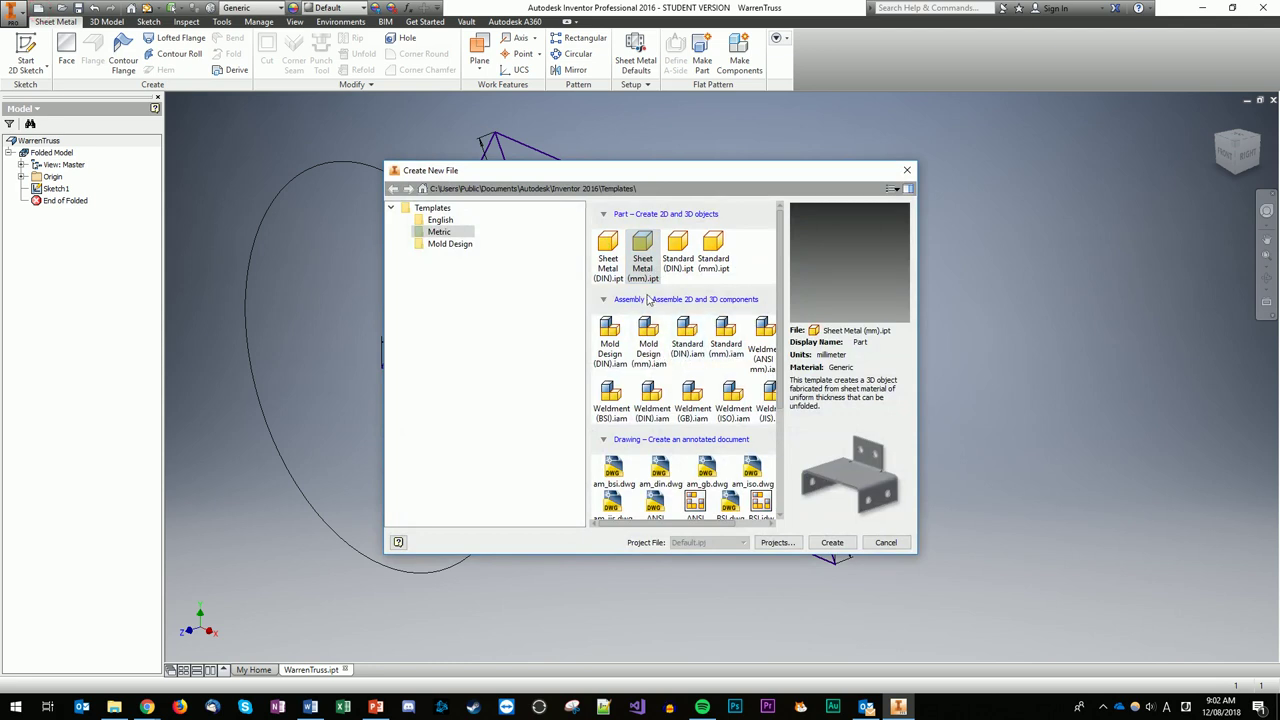
double_click(712, 338)
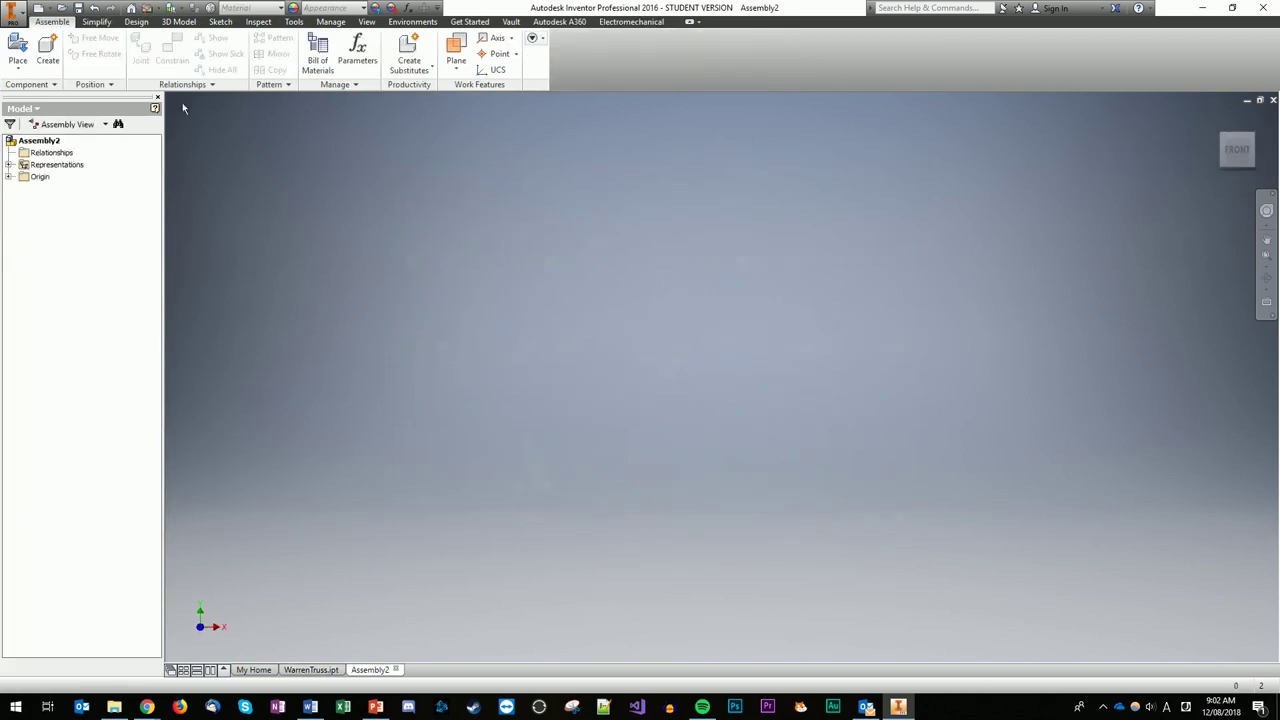
Place one instance of the WarrenTruss part into the assembly
left_click(17, 48)
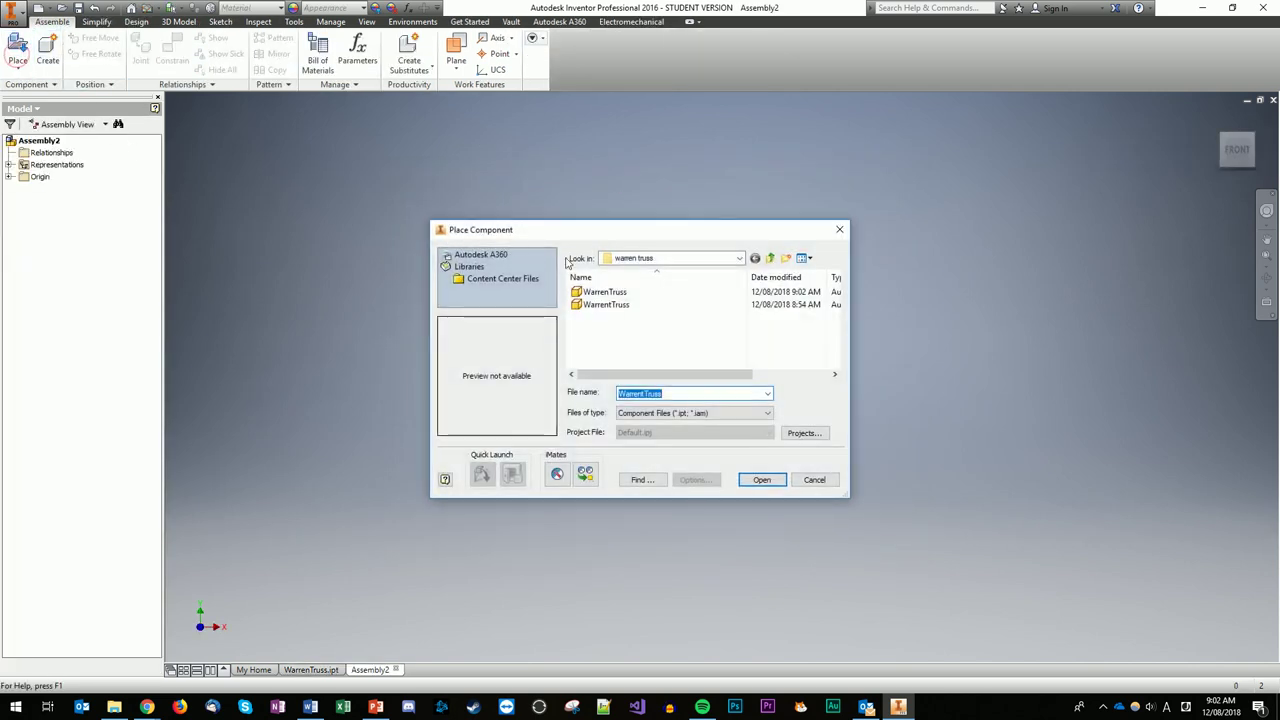
left_click(614, 292)
double_click(612, 292)
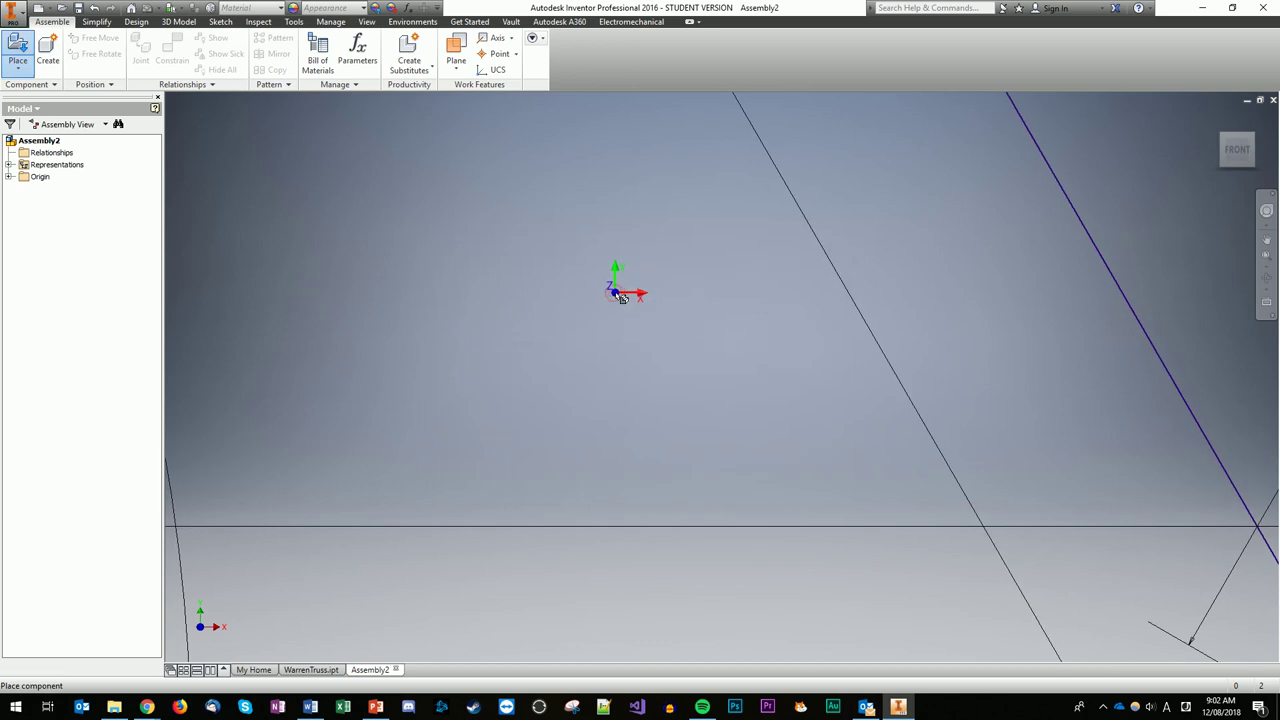
left_click(620, 296)
key("Escape")
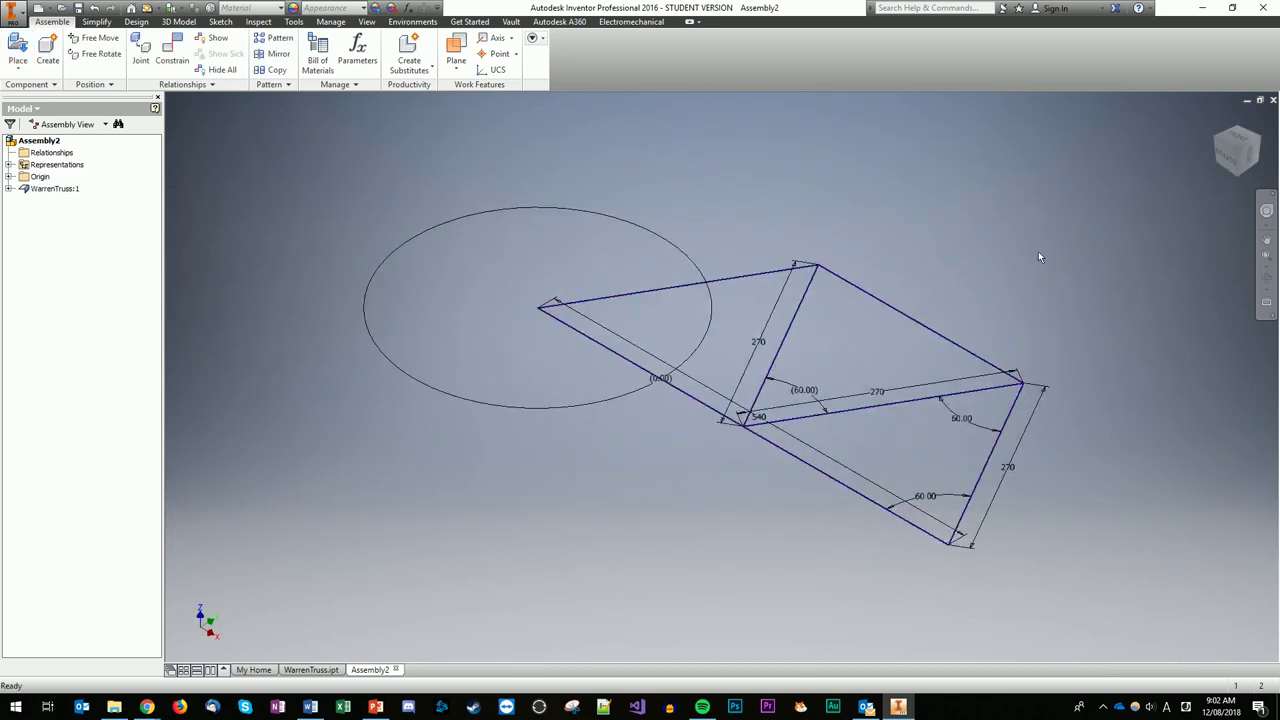
Start the Insert Frame command and save the assembly as Warrent Truss in the warren truss folder
left_click(1238, 145)
left_click(1263, 134)
scroll(946, 257, "up", 5)
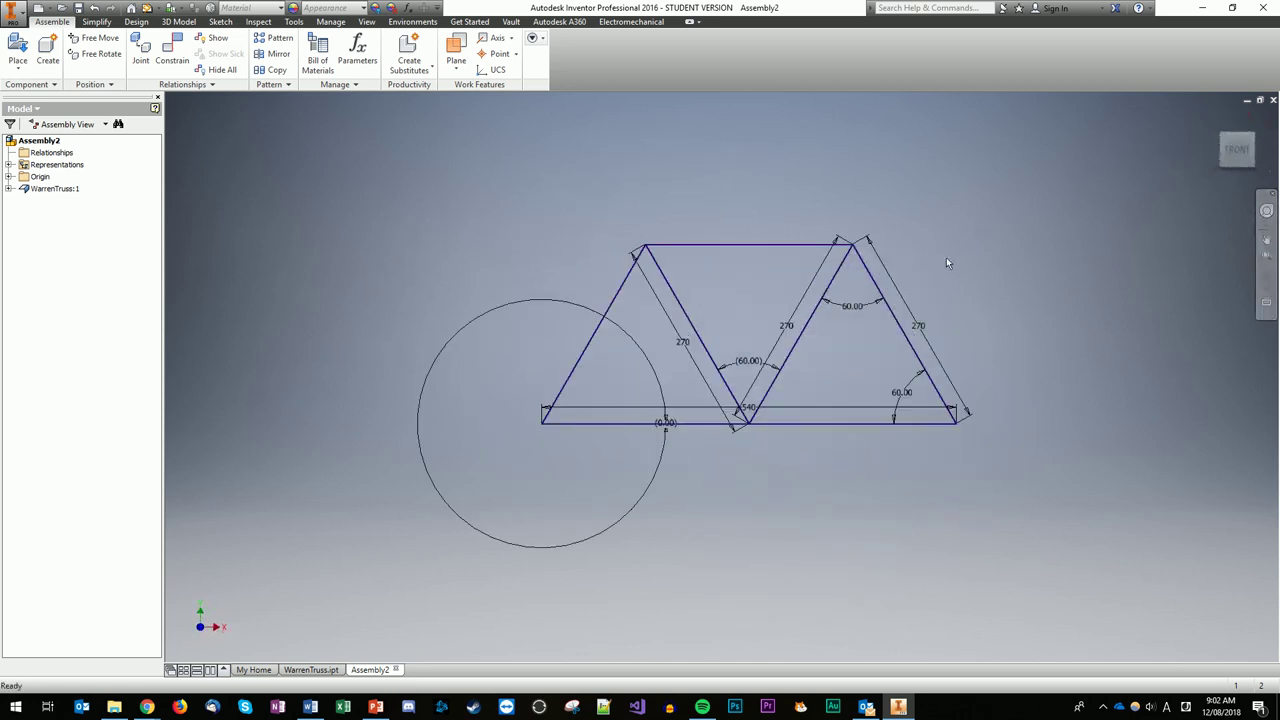
left_click(1266, 240)
left_click_drag(839, 329, 904, 306)
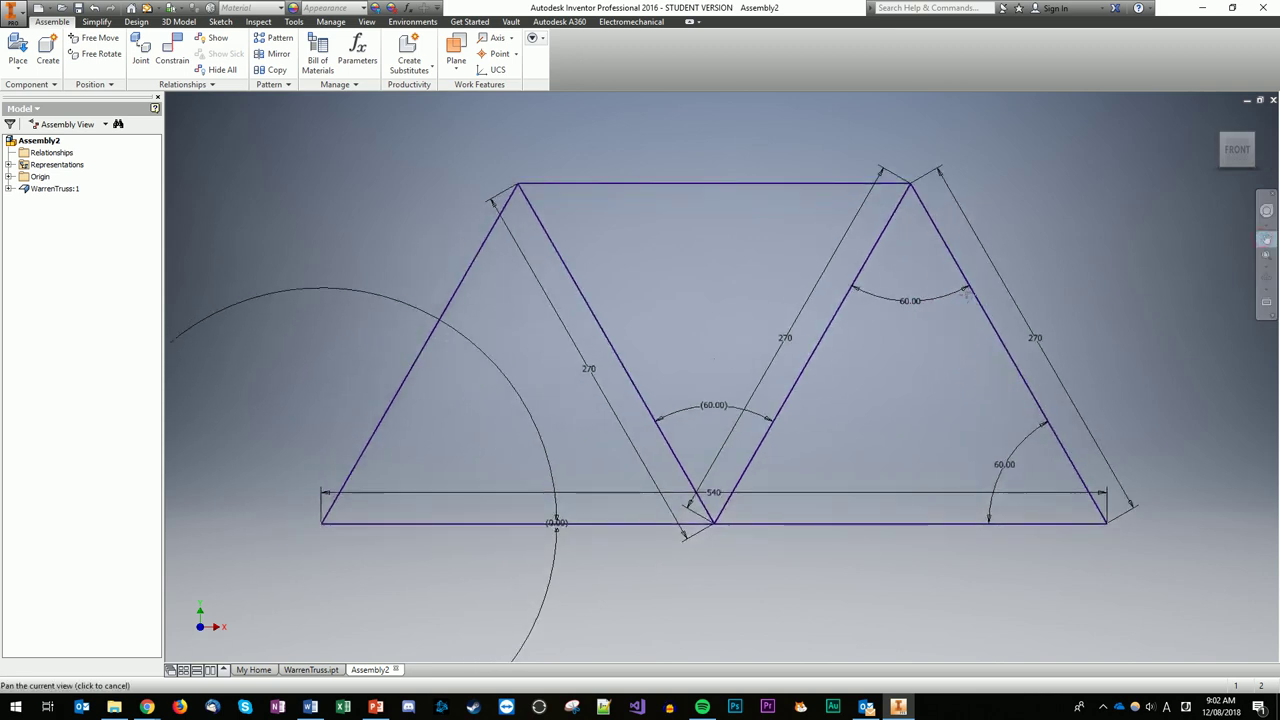
left_click(136, 21)
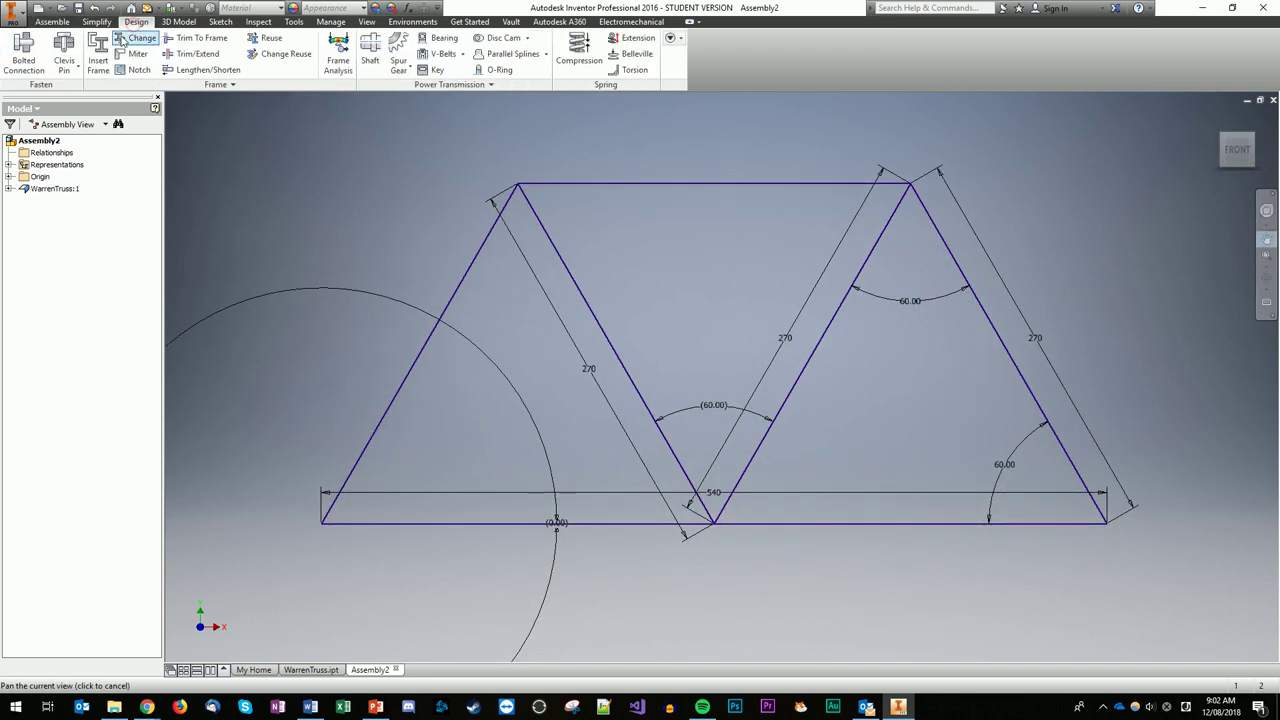
left_click(98, 55)
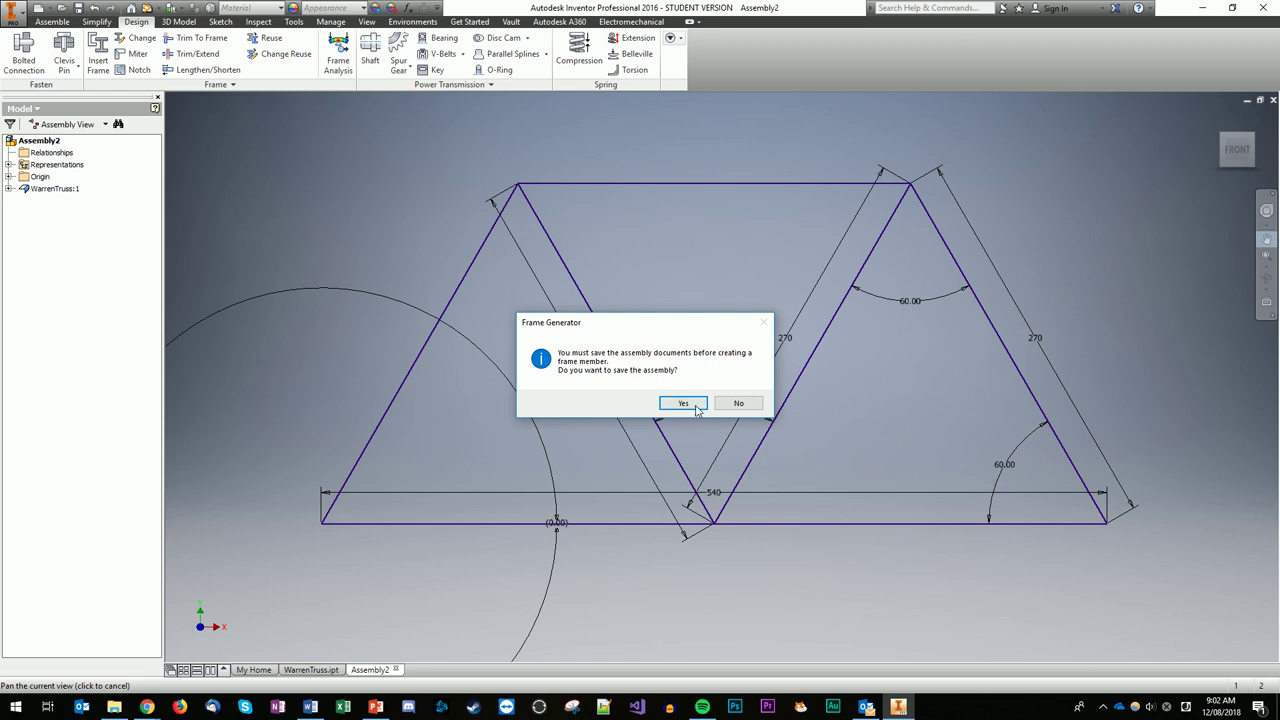
left_click(683, 403)
key("super")
type("W")
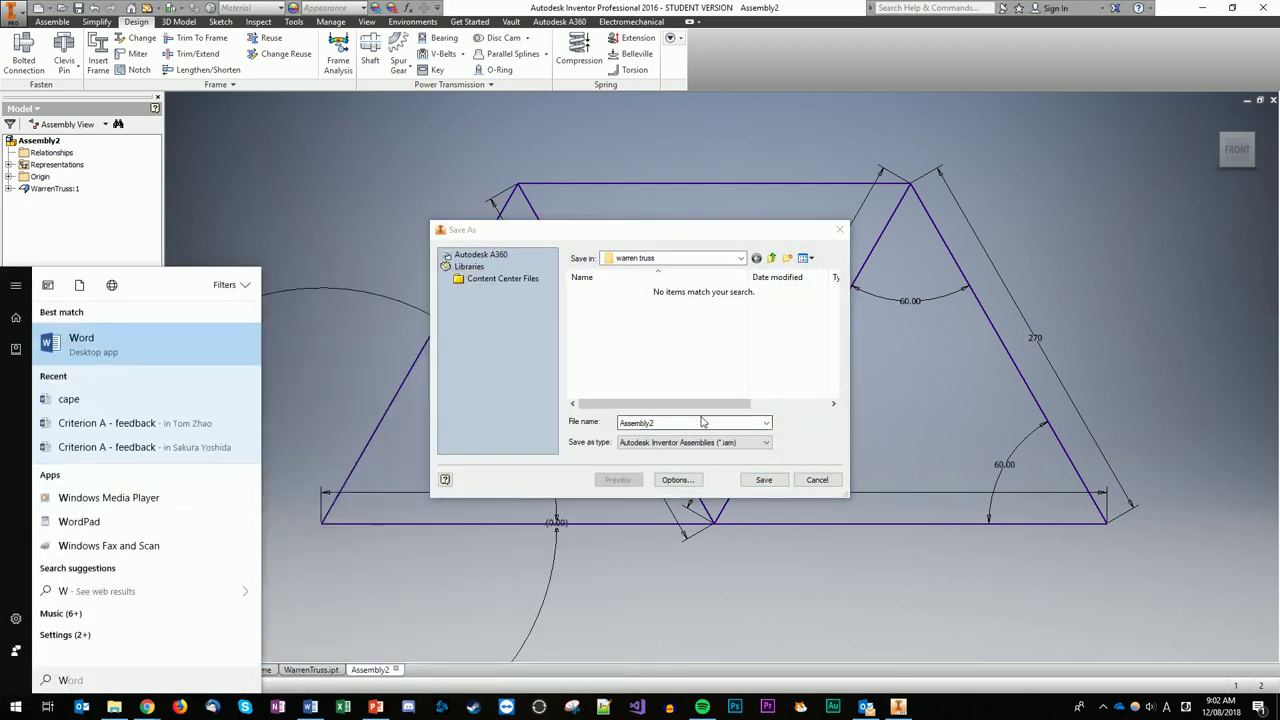
left_click(701, 421)
double_click(701, 421)
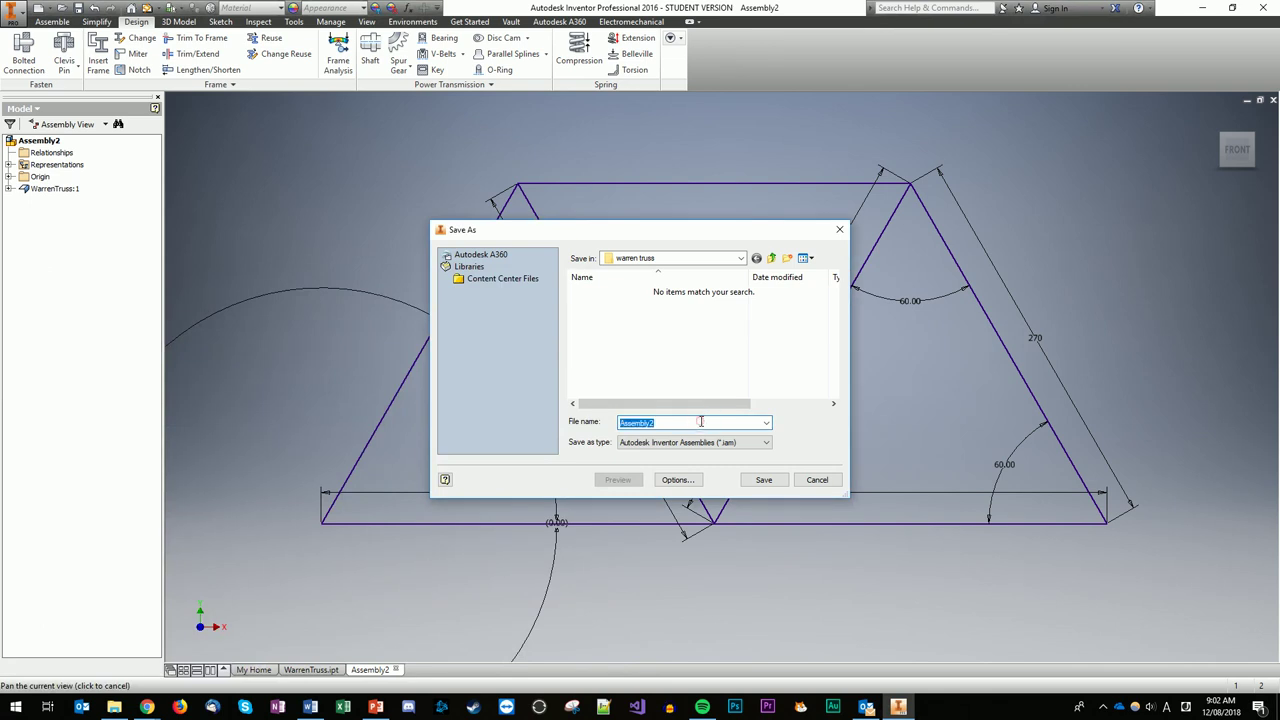
type("Warrent Truss")
key("Return")
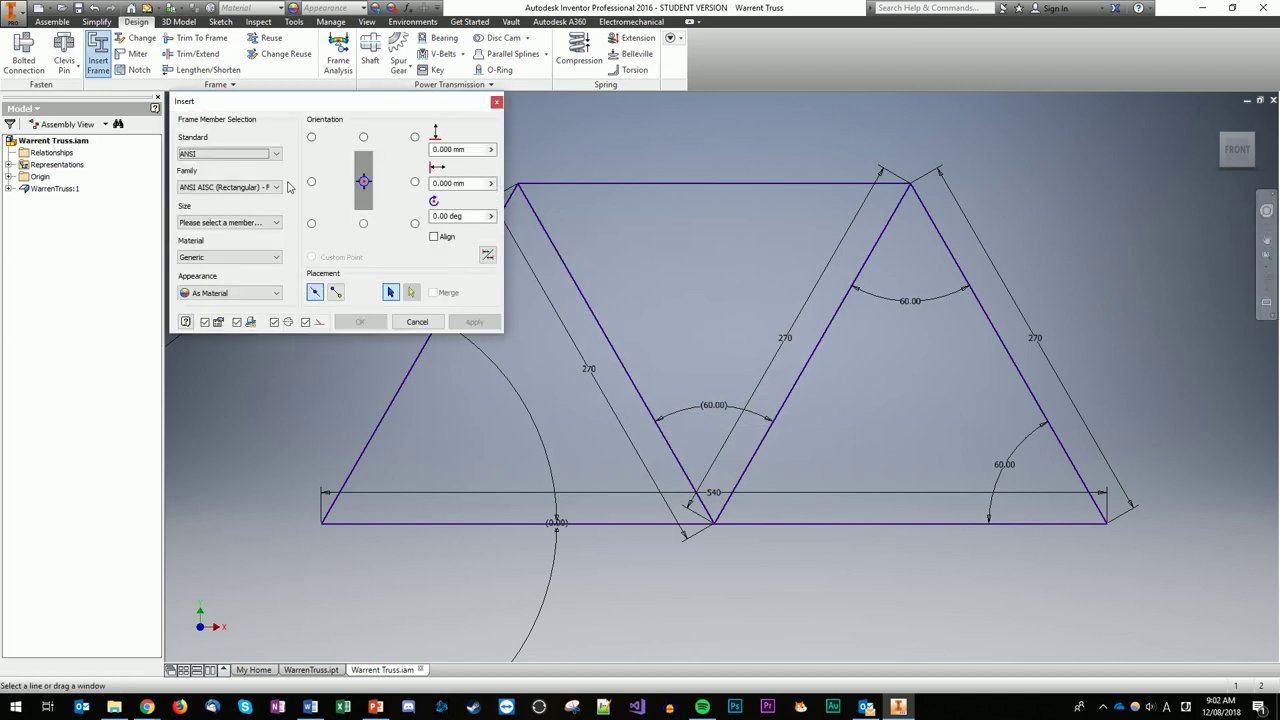
Try the DIN and CSN standards for the frame members
left_click(278, 152)
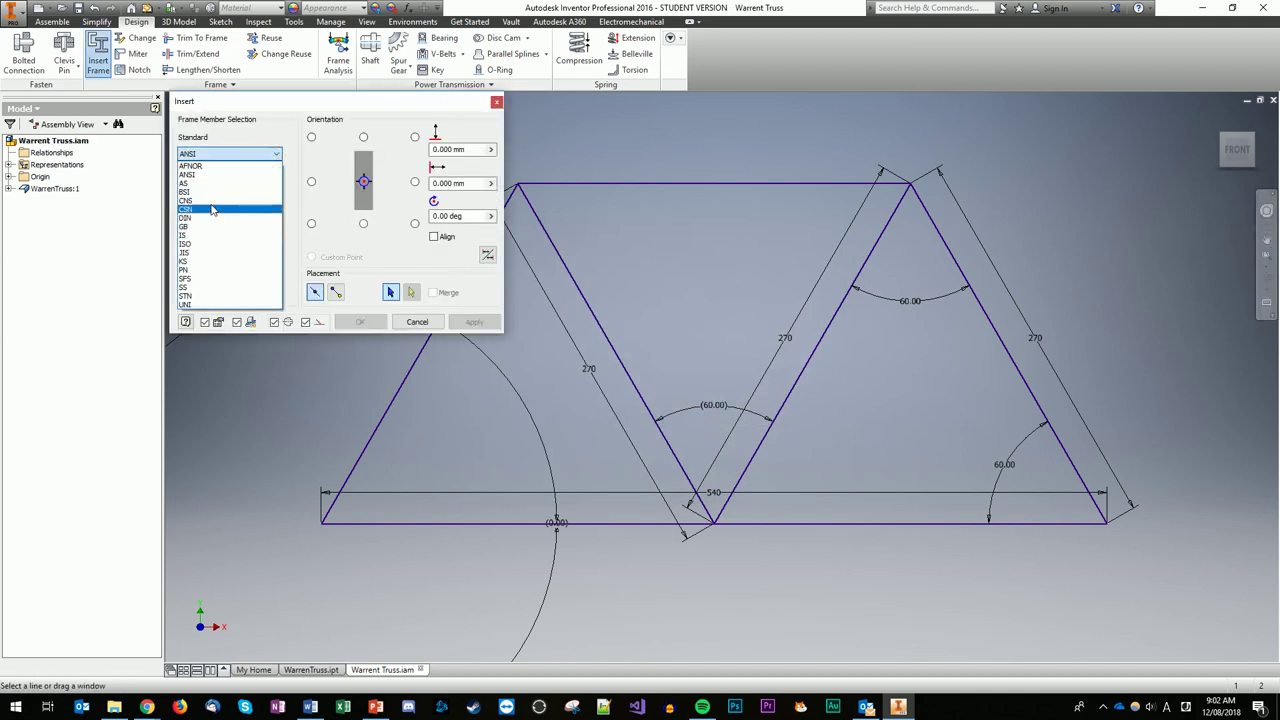
left_click(209, 218)
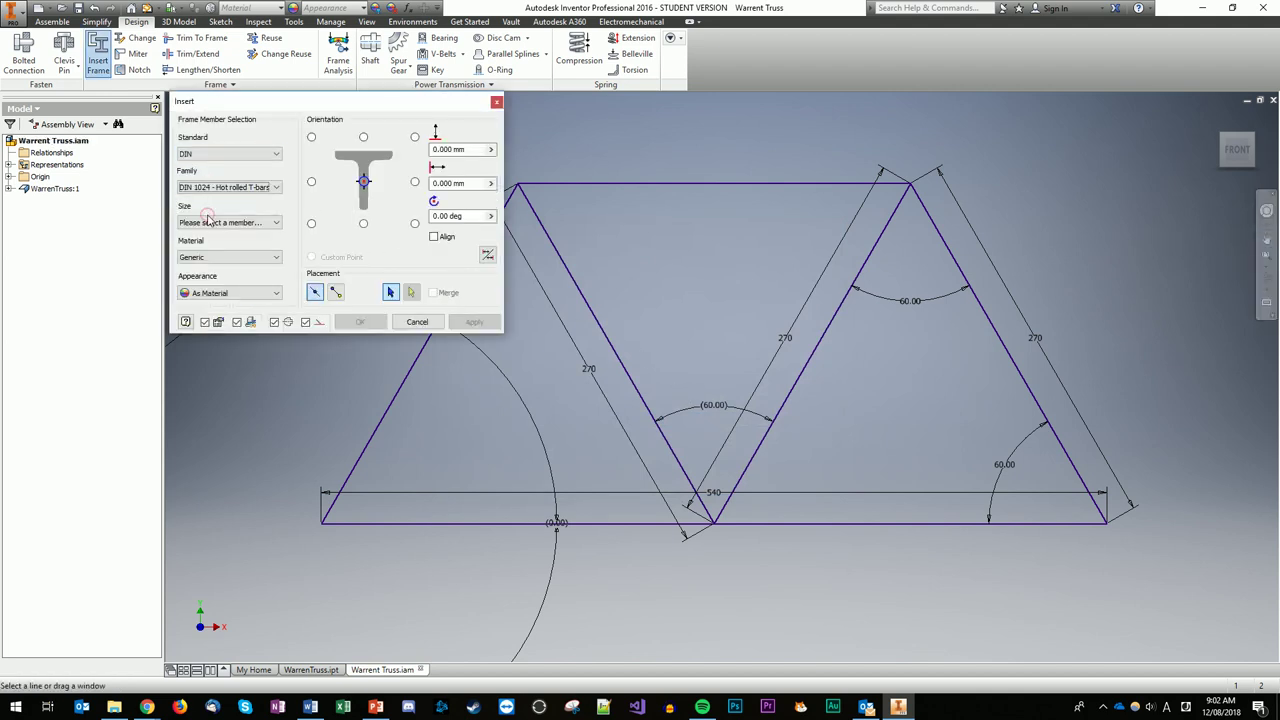
left_click(276, 153)
left_click(228, 208)
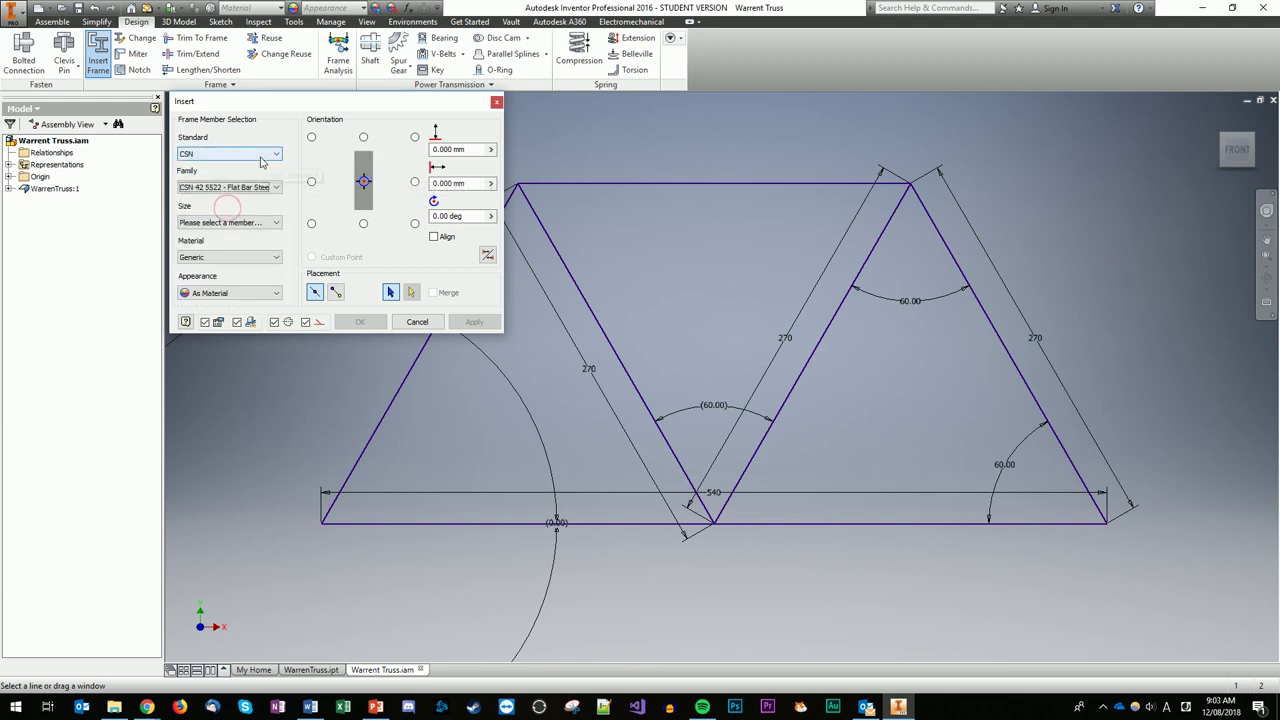
Set the frame members to the JIS standard, JIS G 3191B square steel family, size 6, in Steel, Mild
left_click(277, 155)
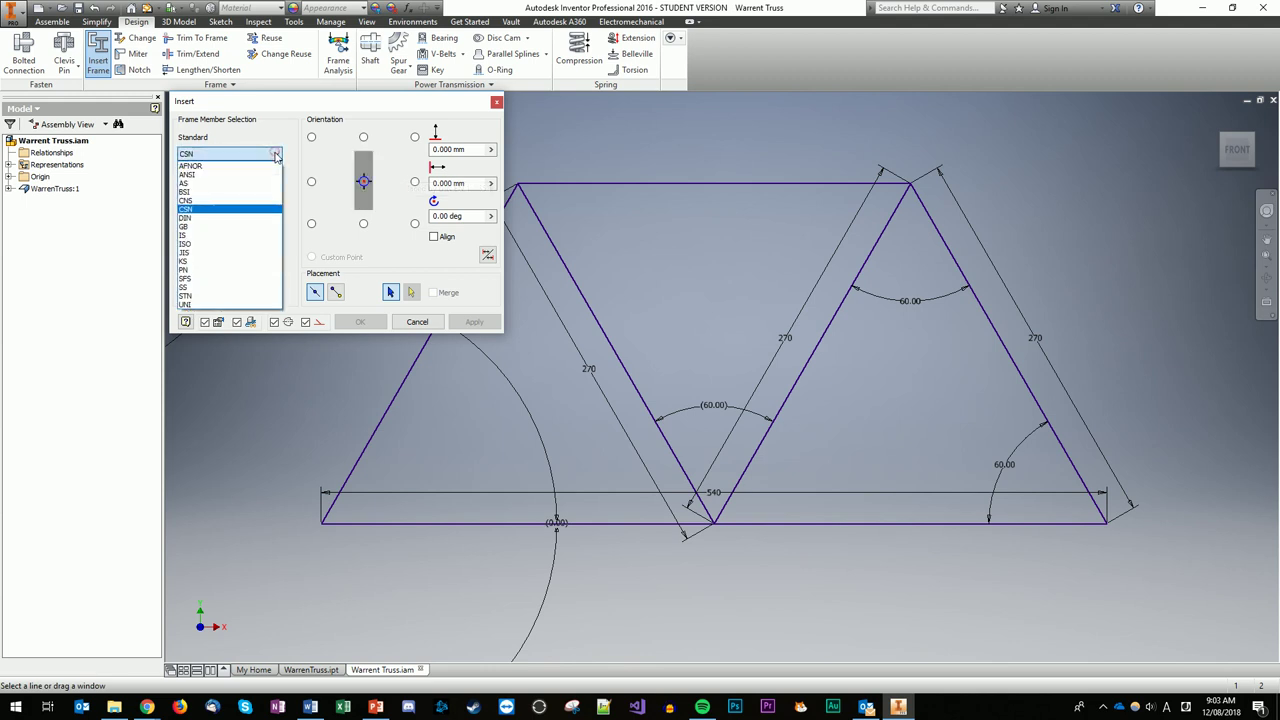
left_click(195, 252)
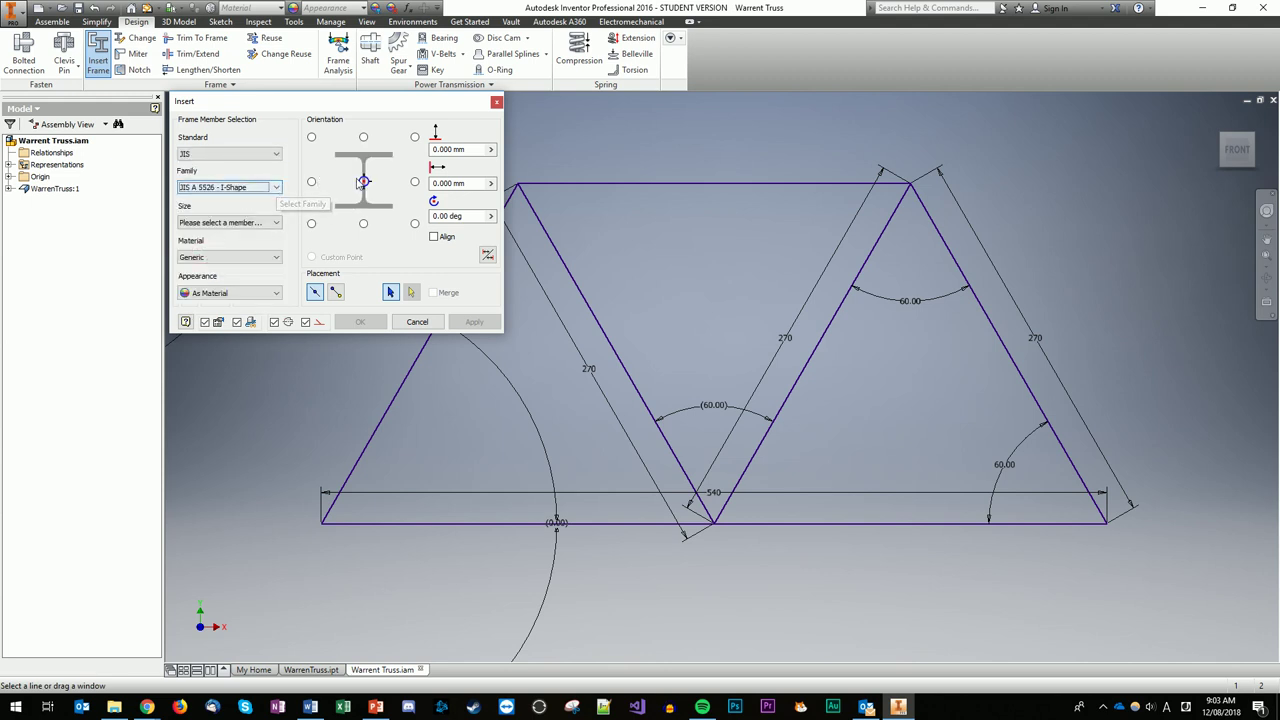
left_click(276, 188)
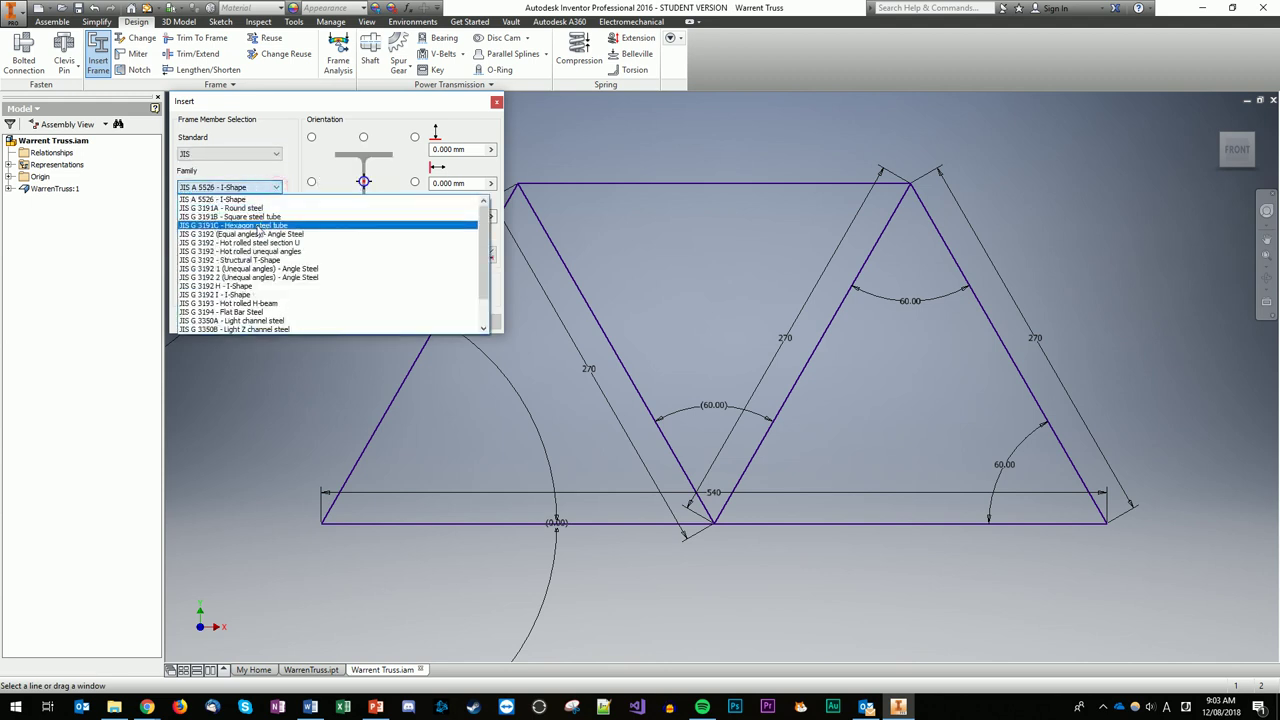
left_click(262, 216)
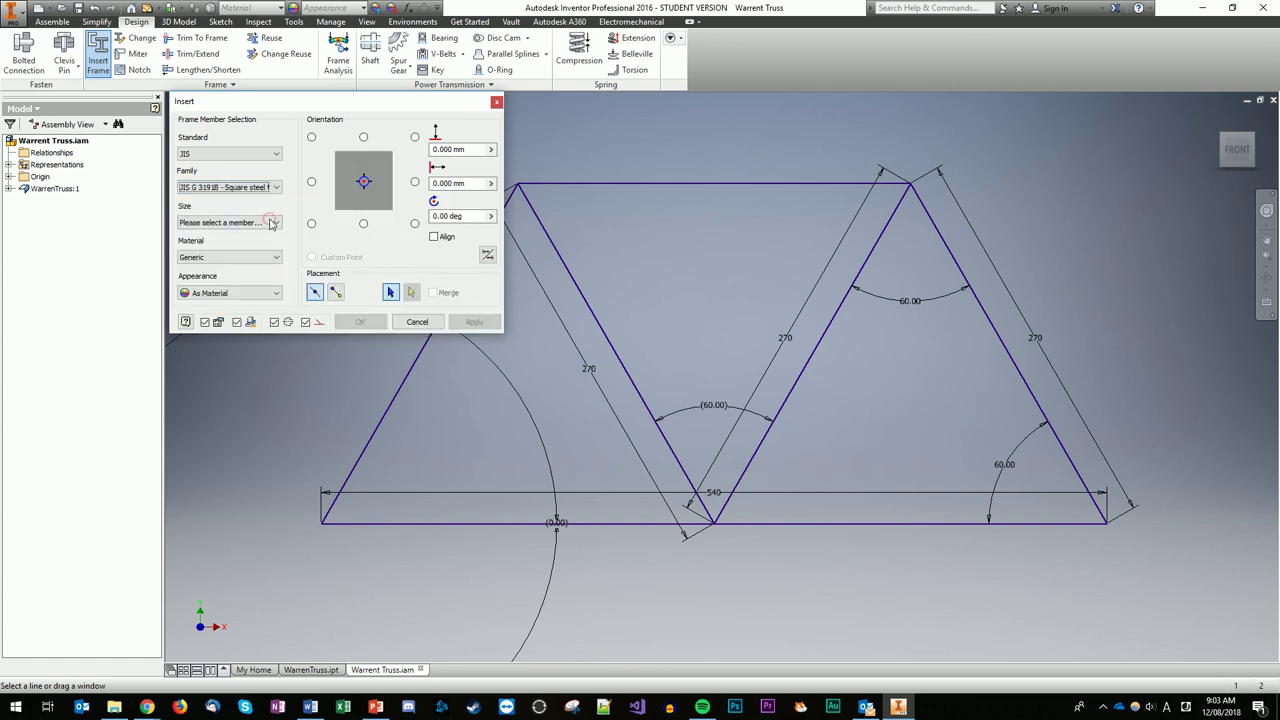
left_click(262, 222)
left_click(238, 236)
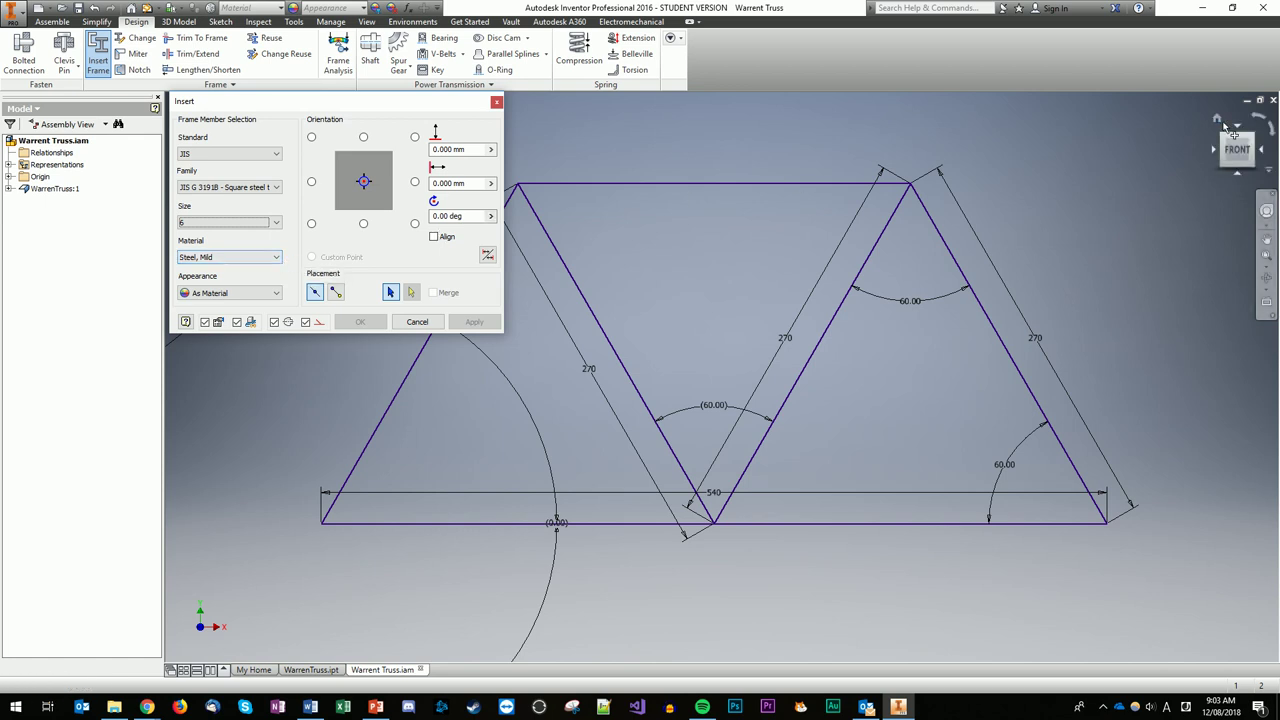
Generate frame members on all the truss sketch lines, accepting the default frame and skeleton file names
left_click_drag(1180, 148, 250, 650)
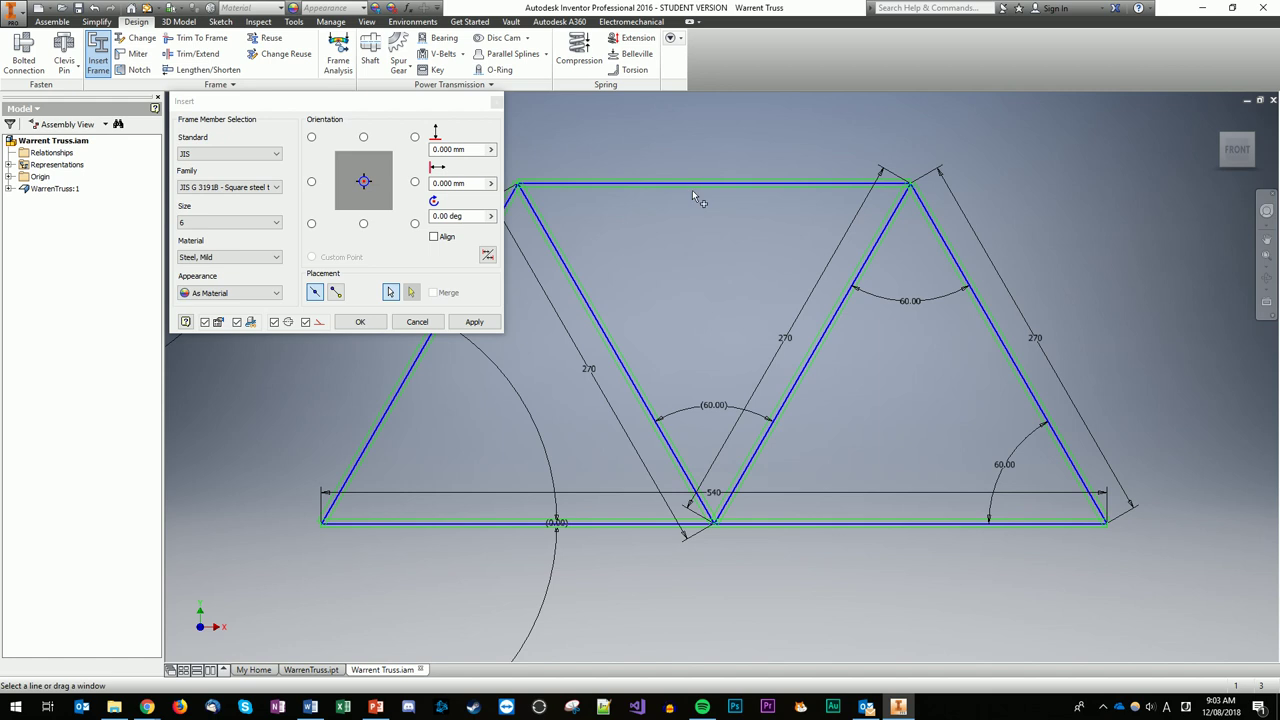
left_click(494, 326)
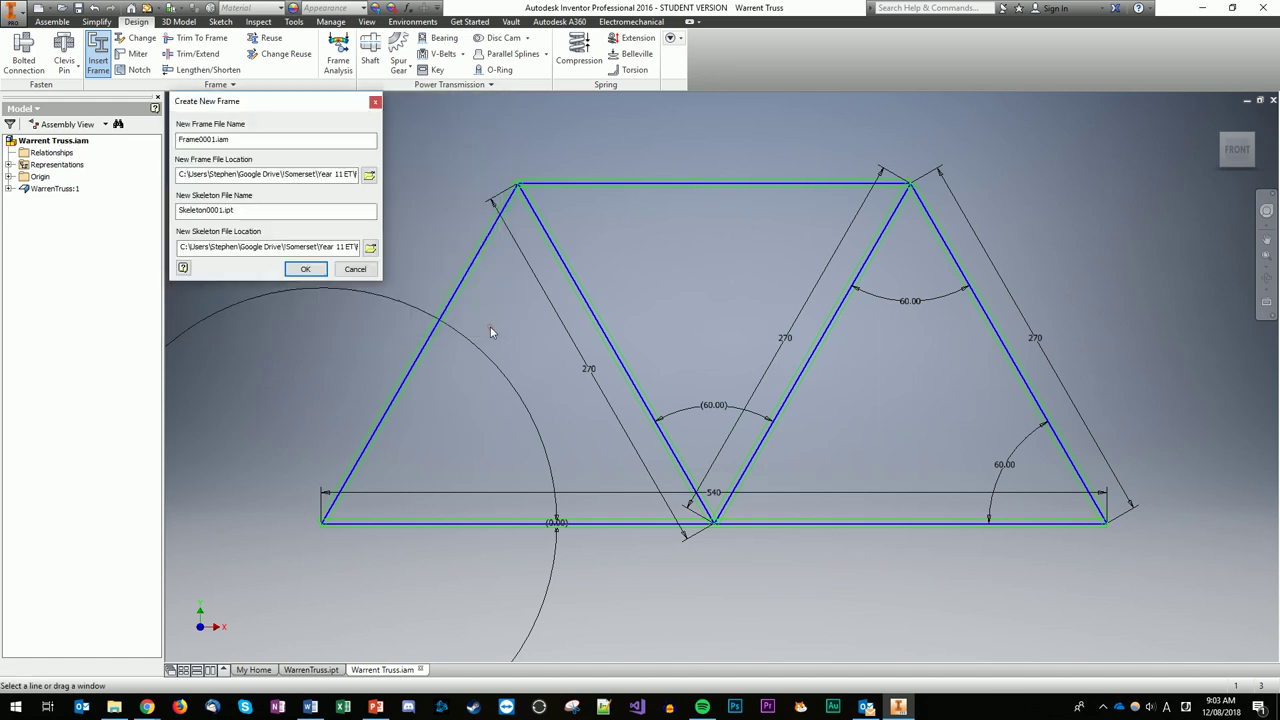
left_click(306, 270)
left_click(539, 336)
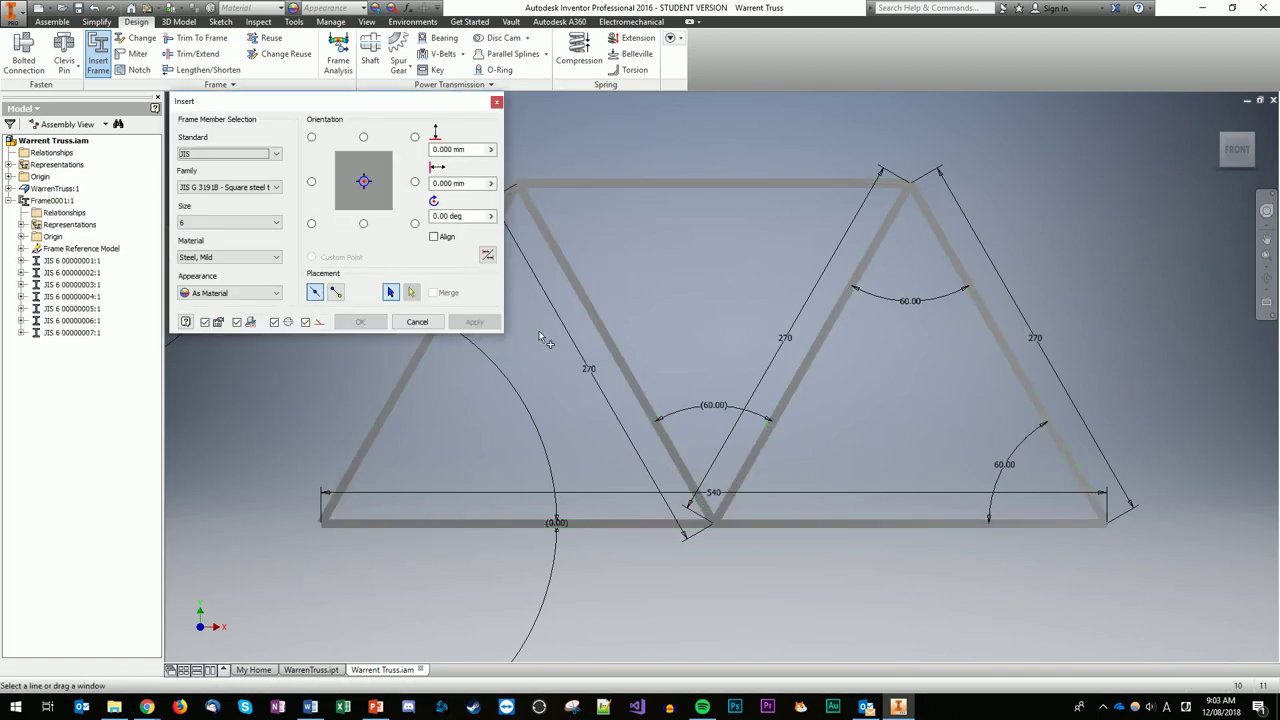
left_click(416, 322)
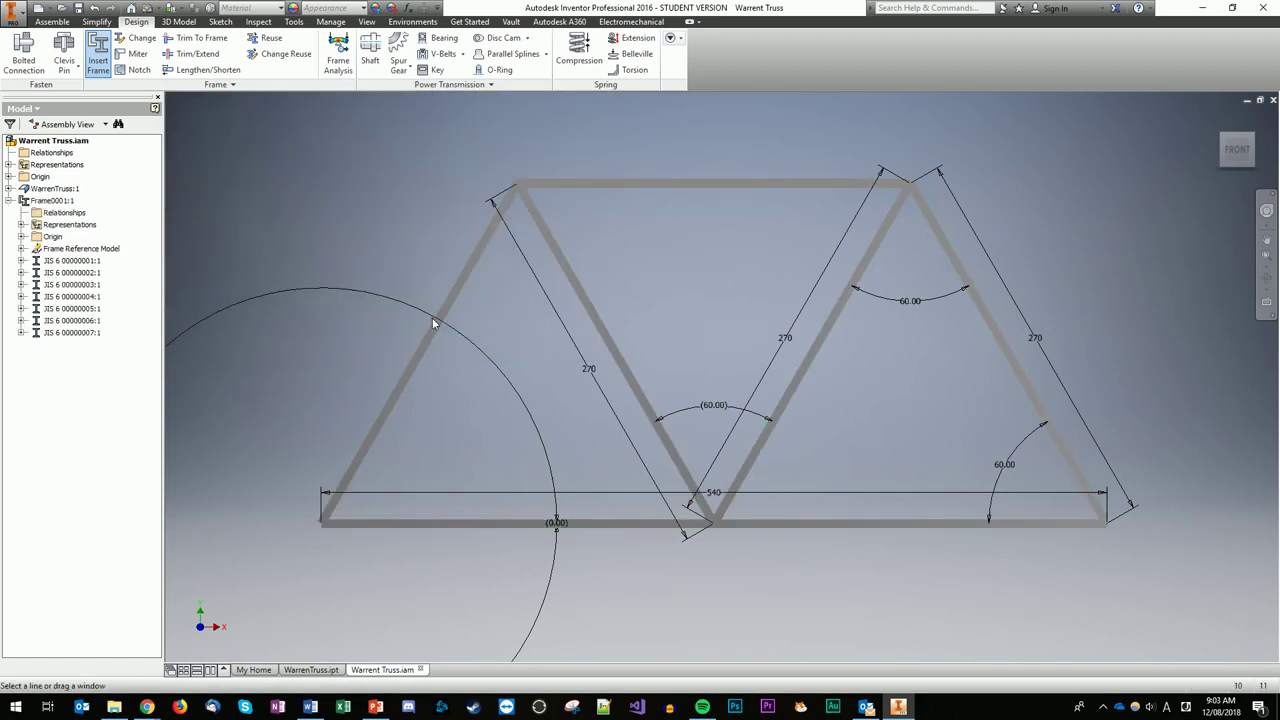
Enter Frame Analysis for the truss and create a new Static Analysis simulation with the default name
left_click(1237, 160)
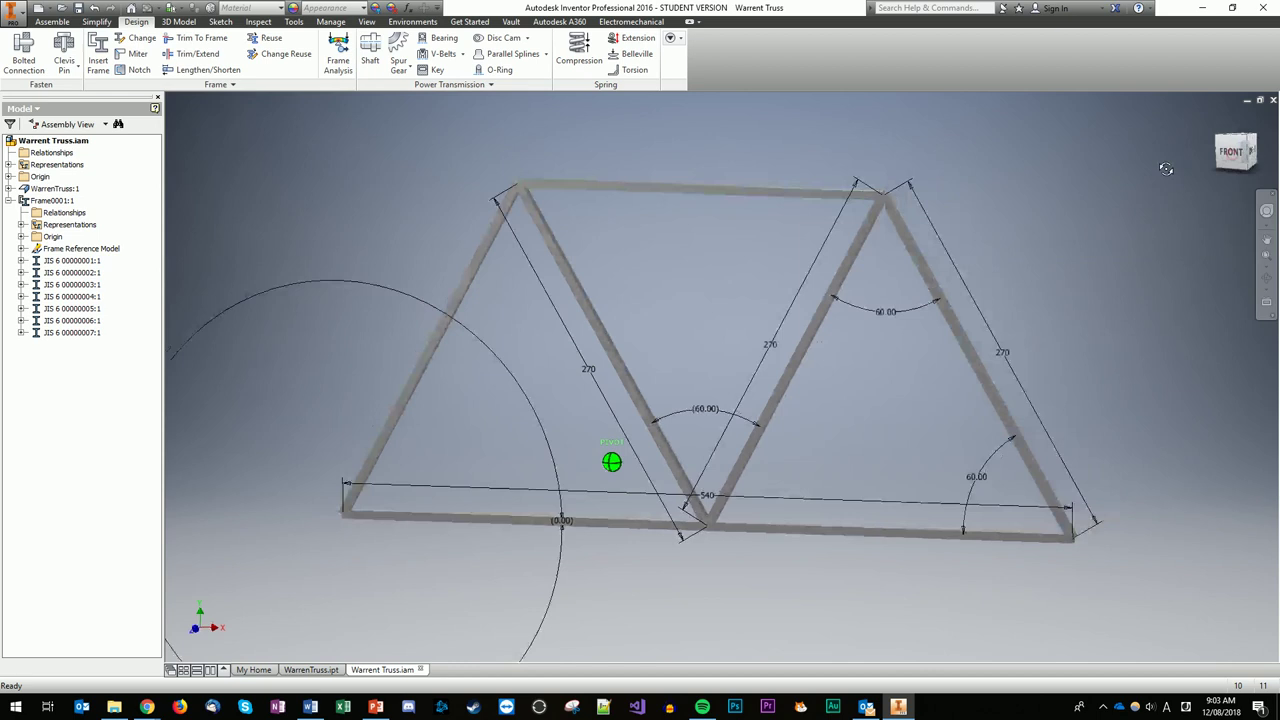
left_click(1229, 157)
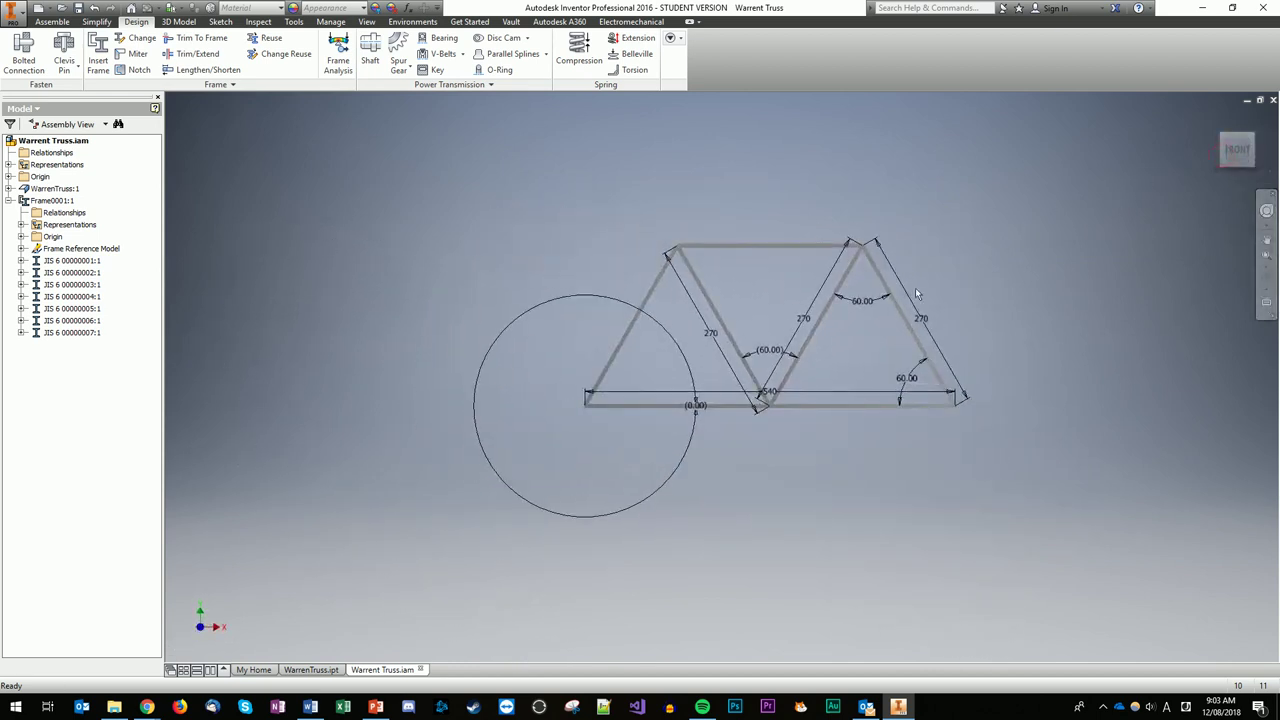
scroll(1010, 216, "down", 2)
scroll(863, 271, "up", 5)
left_click(1266, 240)
left_click_drag(1008, 259, 748, 328)
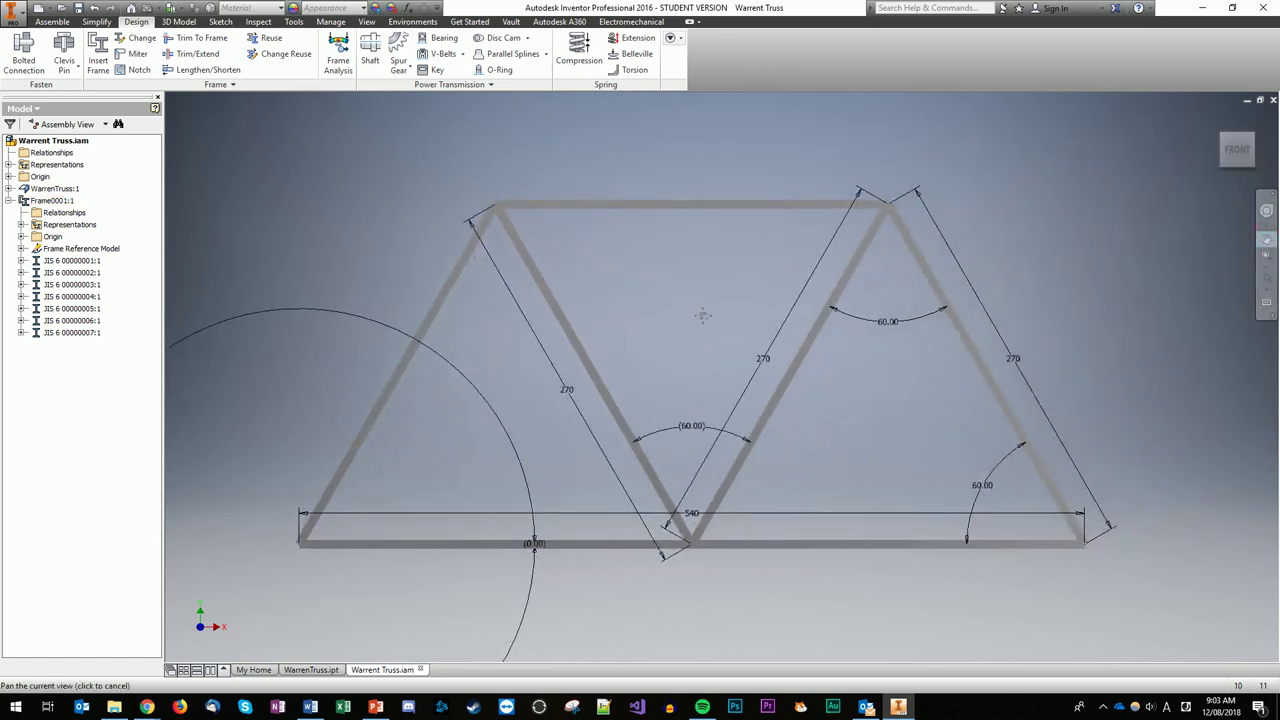
left_click(340, 55)
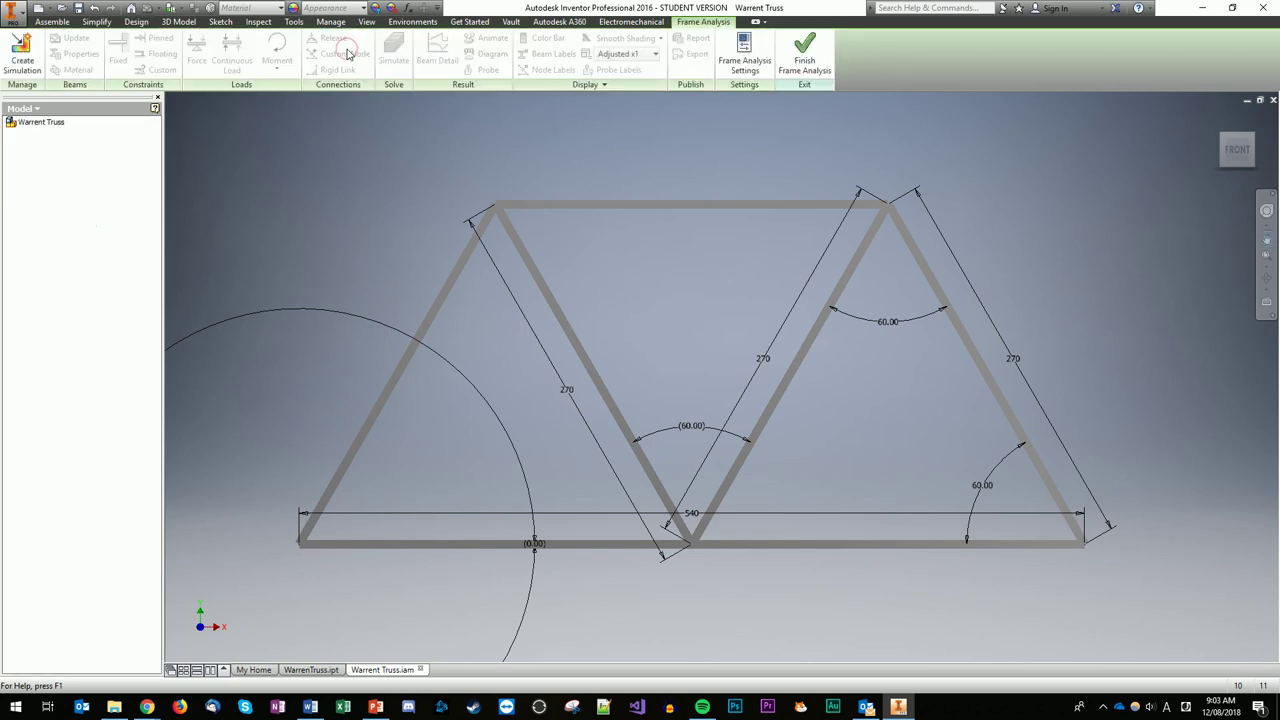
left_click(22, 52)
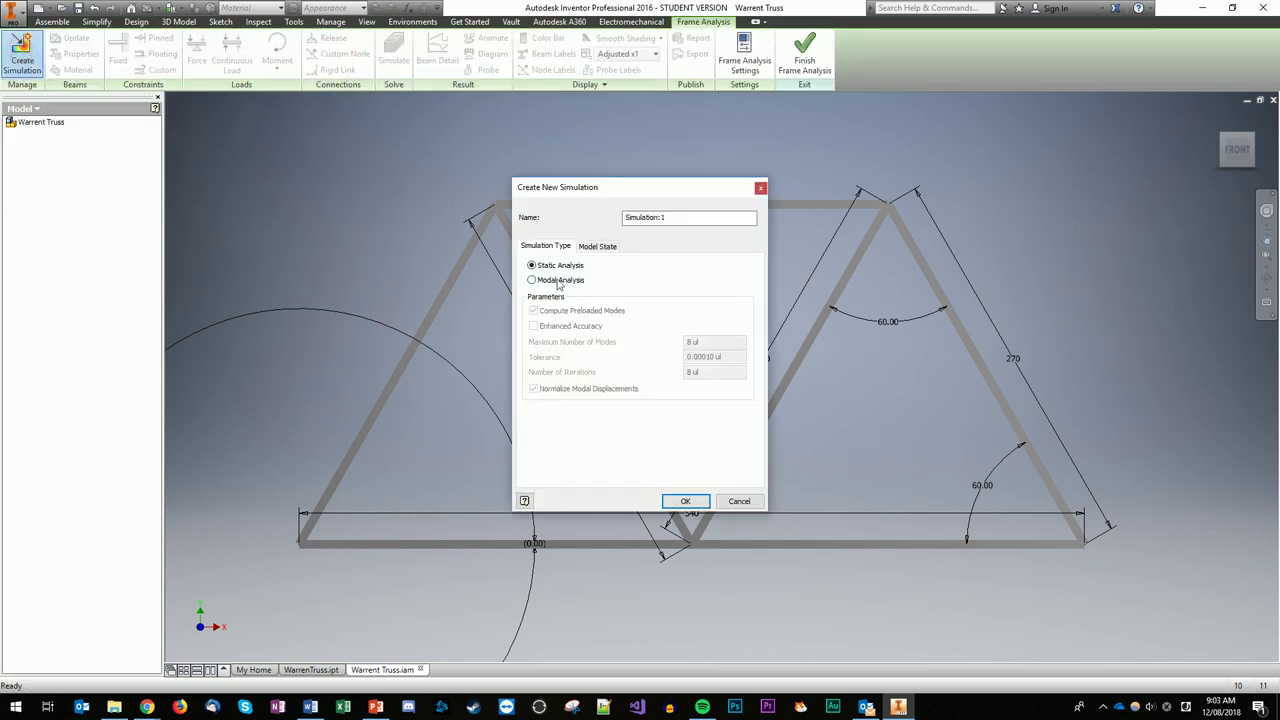
left_click(685, 500)
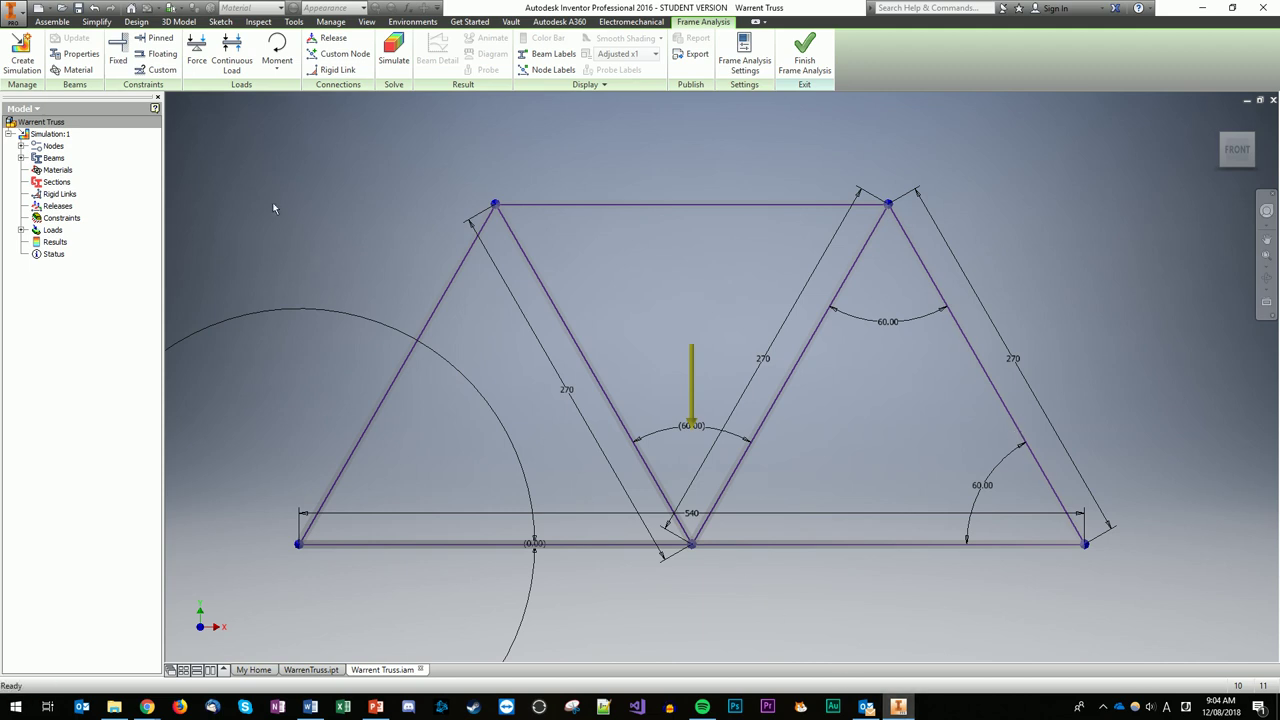
Add fixed constraints to the nodes at both ends of the truss's bottom chord
left_click(117, 55)
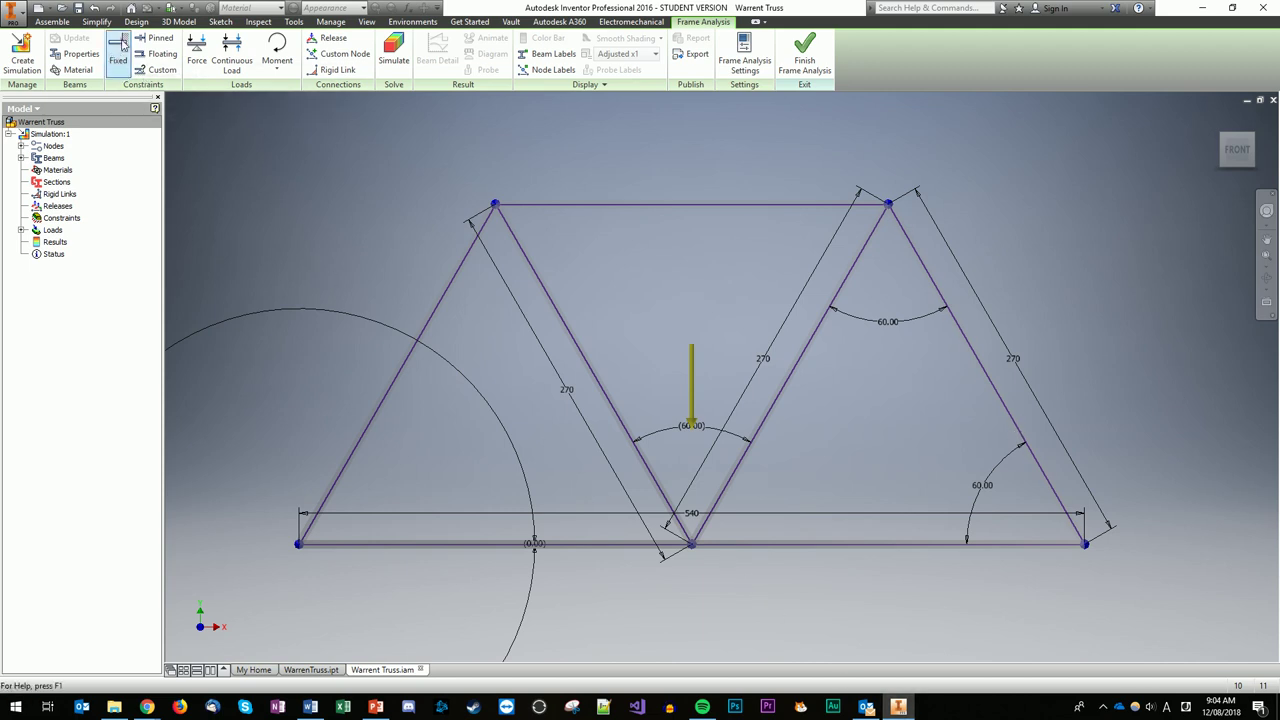
left_click(297, 547)
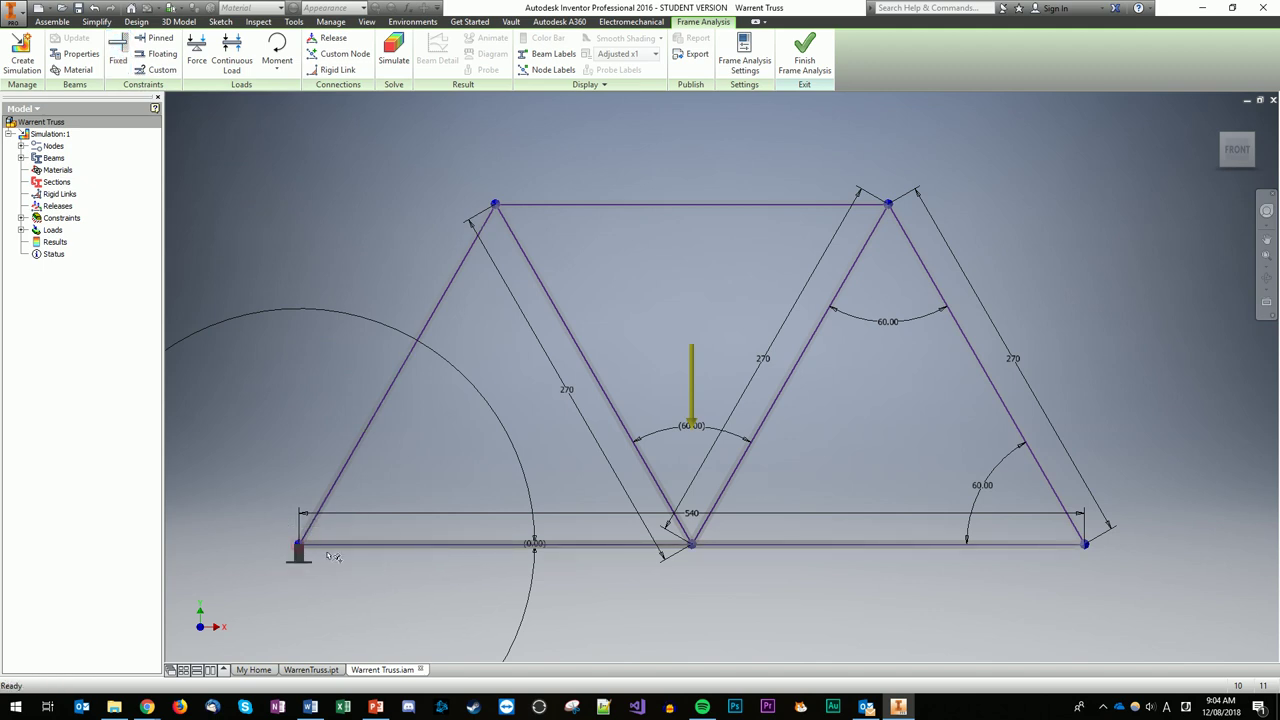
left_click(117, 55)
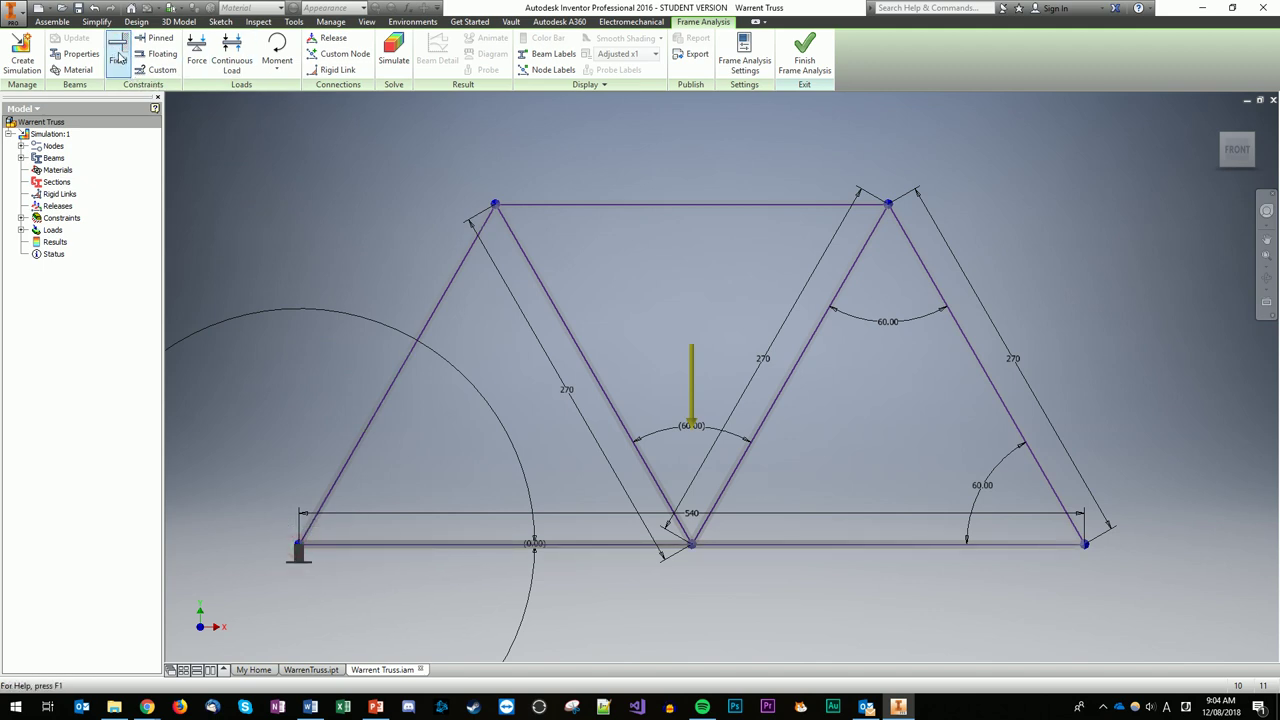
left_click(1086, 548)
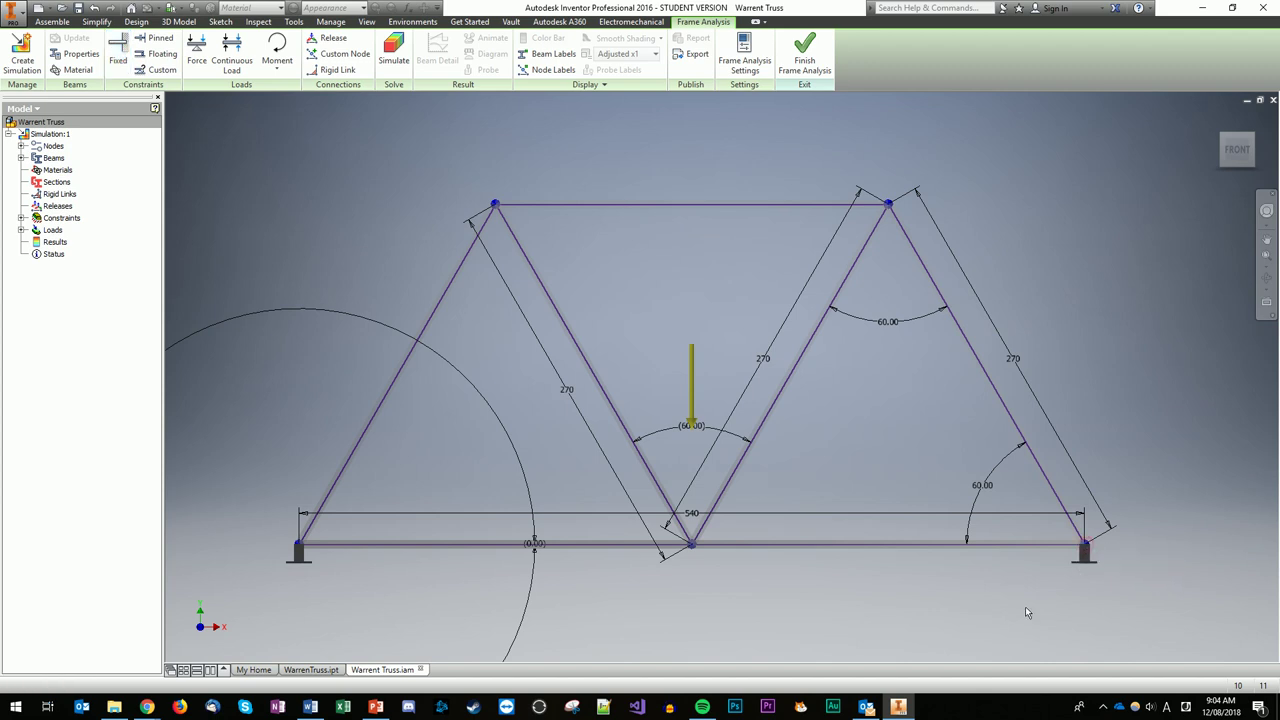
Apply a 50 N downward force to the truss's upper left node
left_click(196, 50)
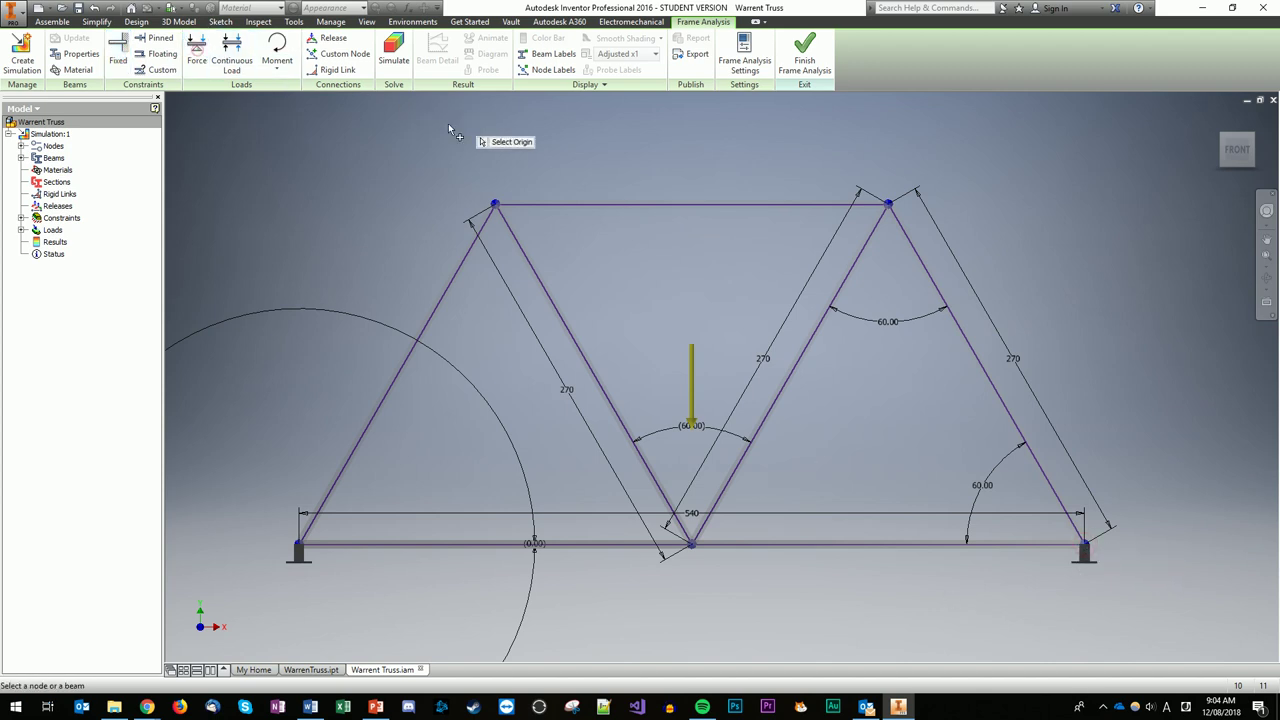
left_click(494, 204)
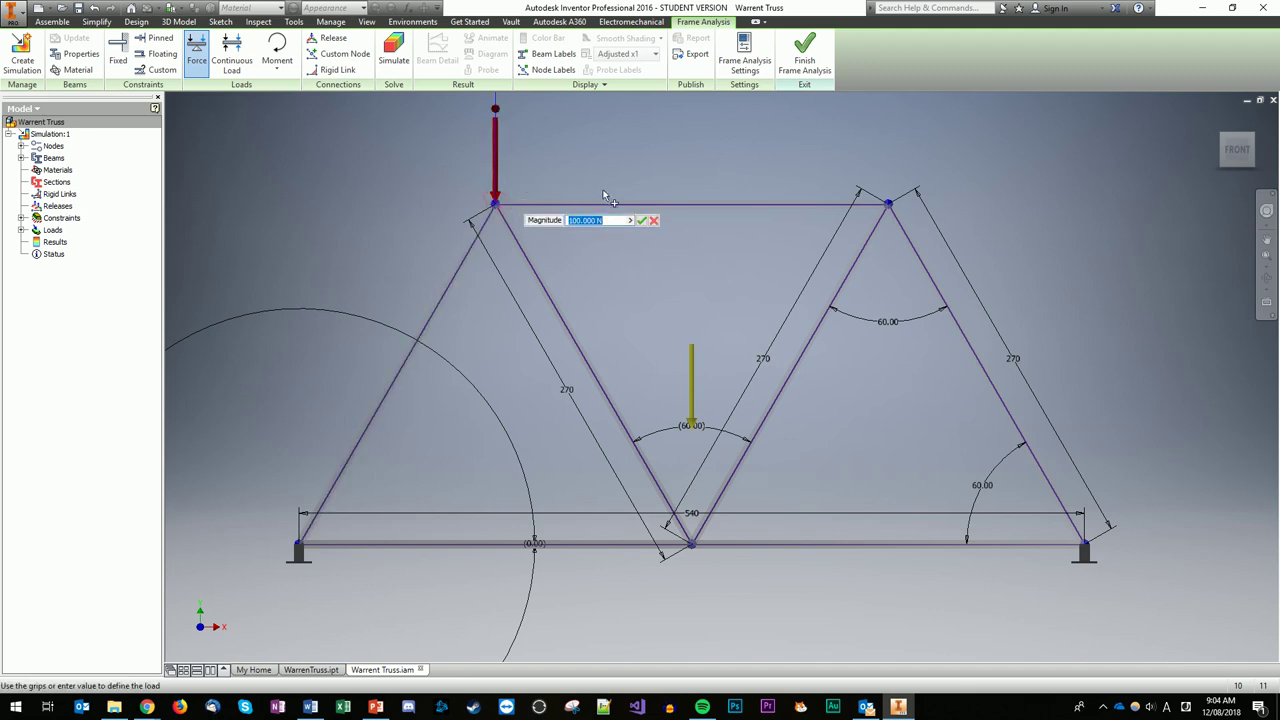
type("50.")
left_click(642, 220)
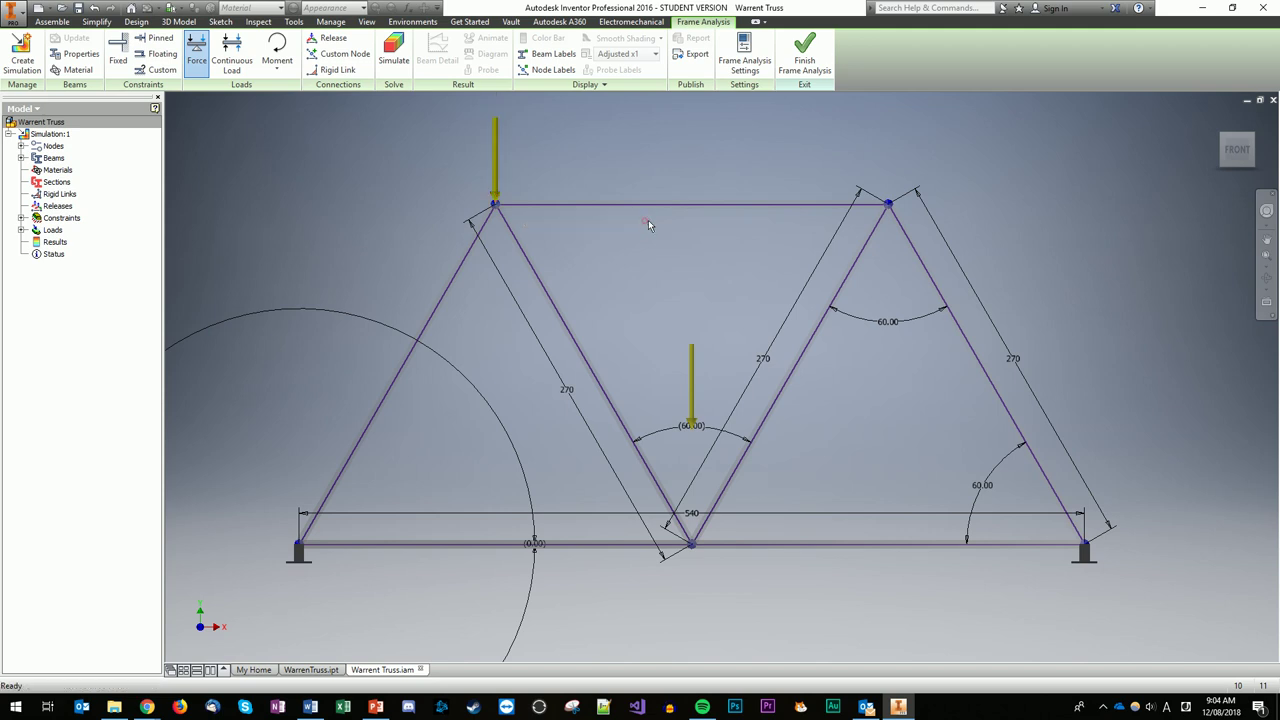
Apply a 50 N downward force to the truss's upper right node
left_click(197, 48)
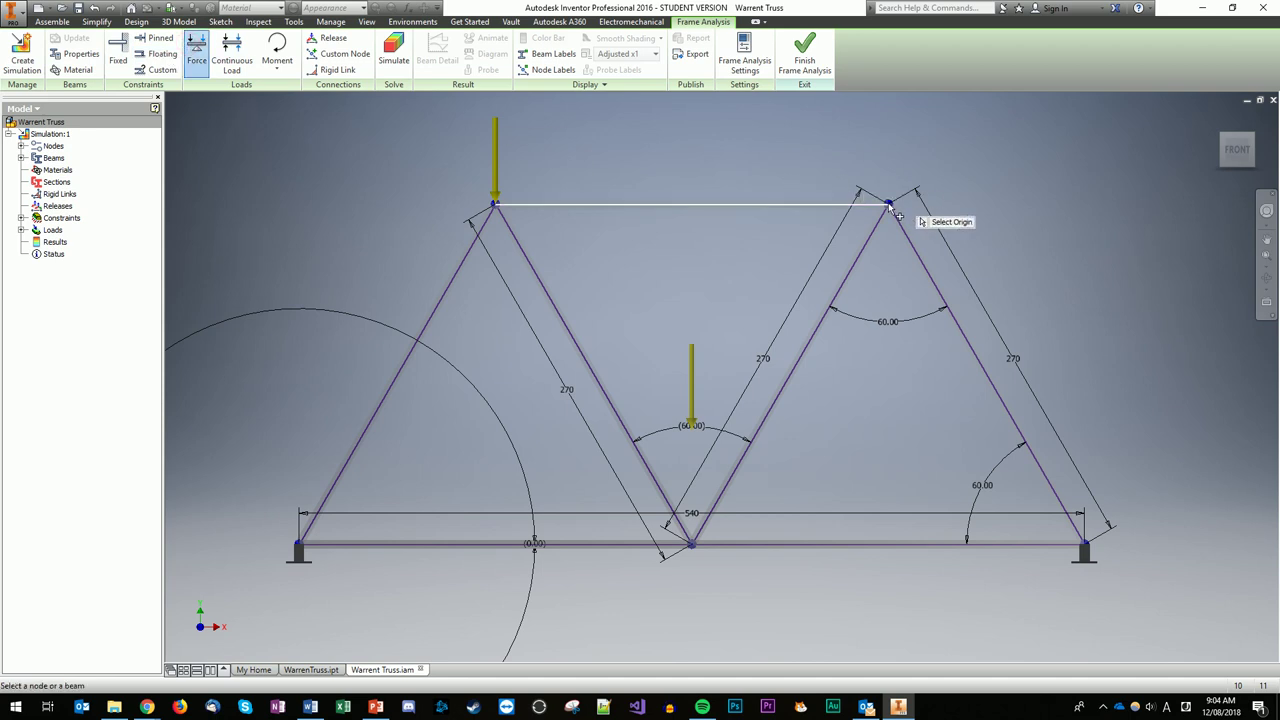
mouse_move(889, 206)
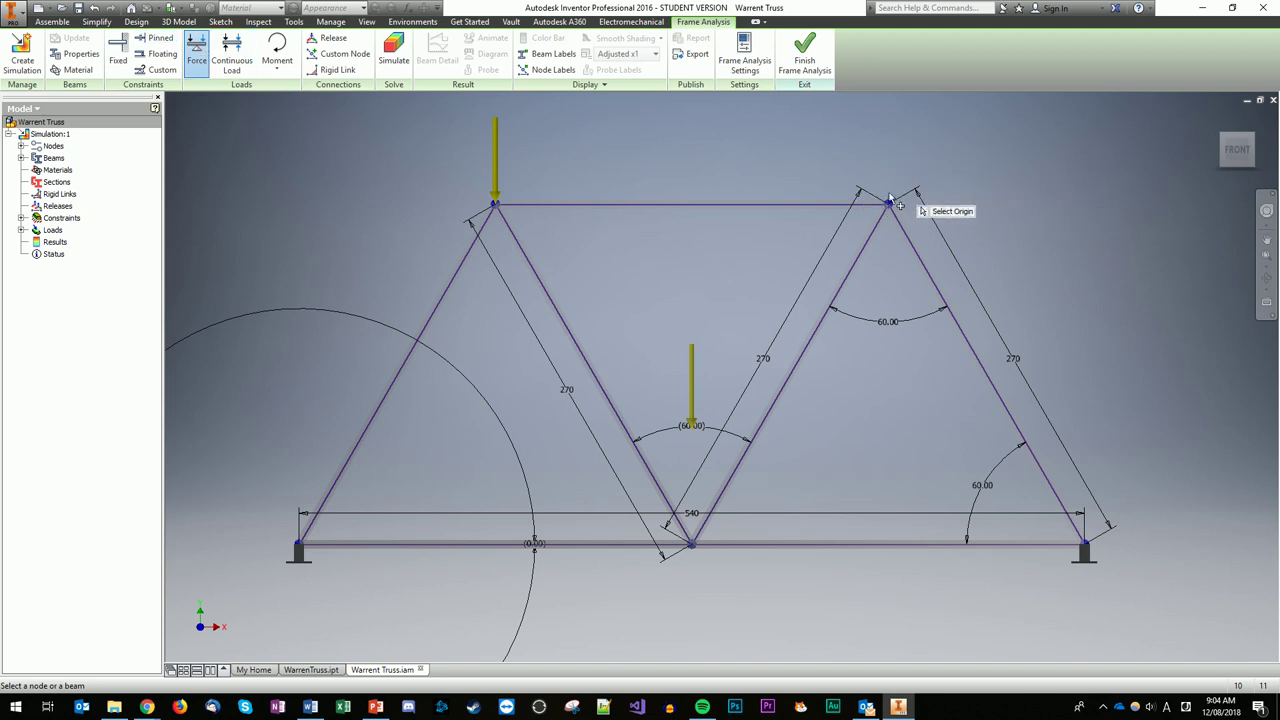
left_click(890, 204)
type("50")
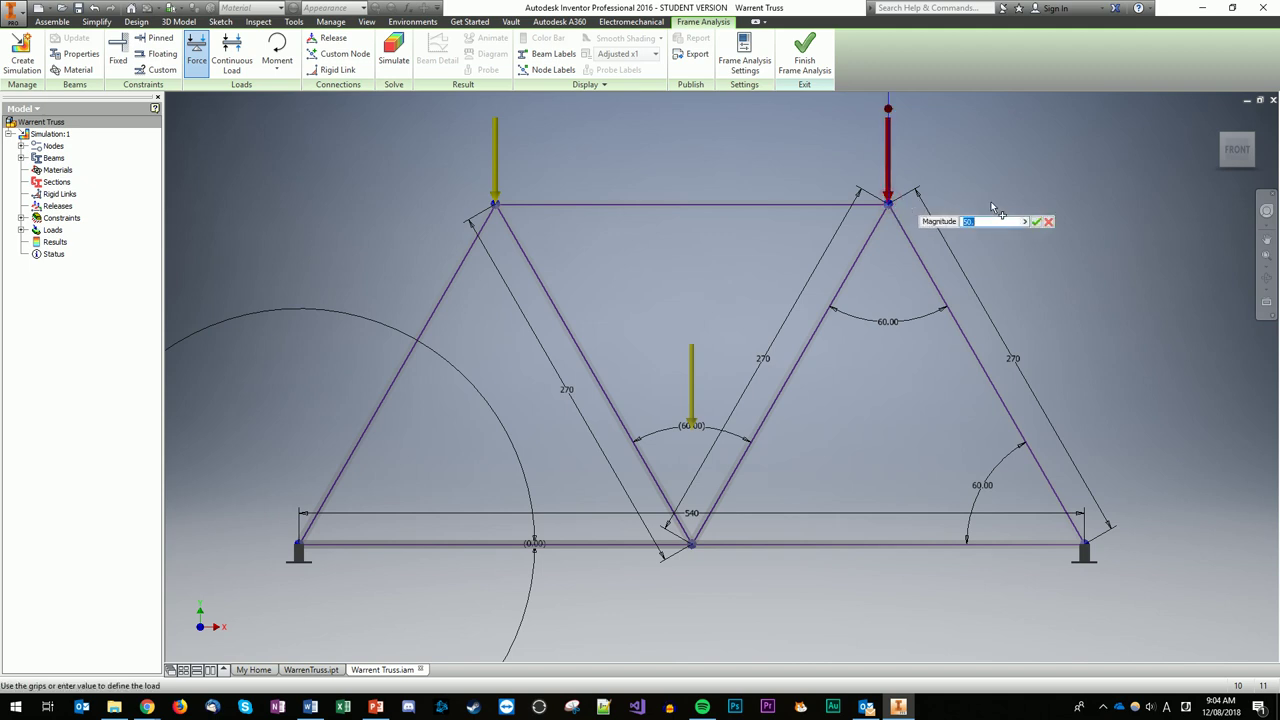
left_click(1039, 221)
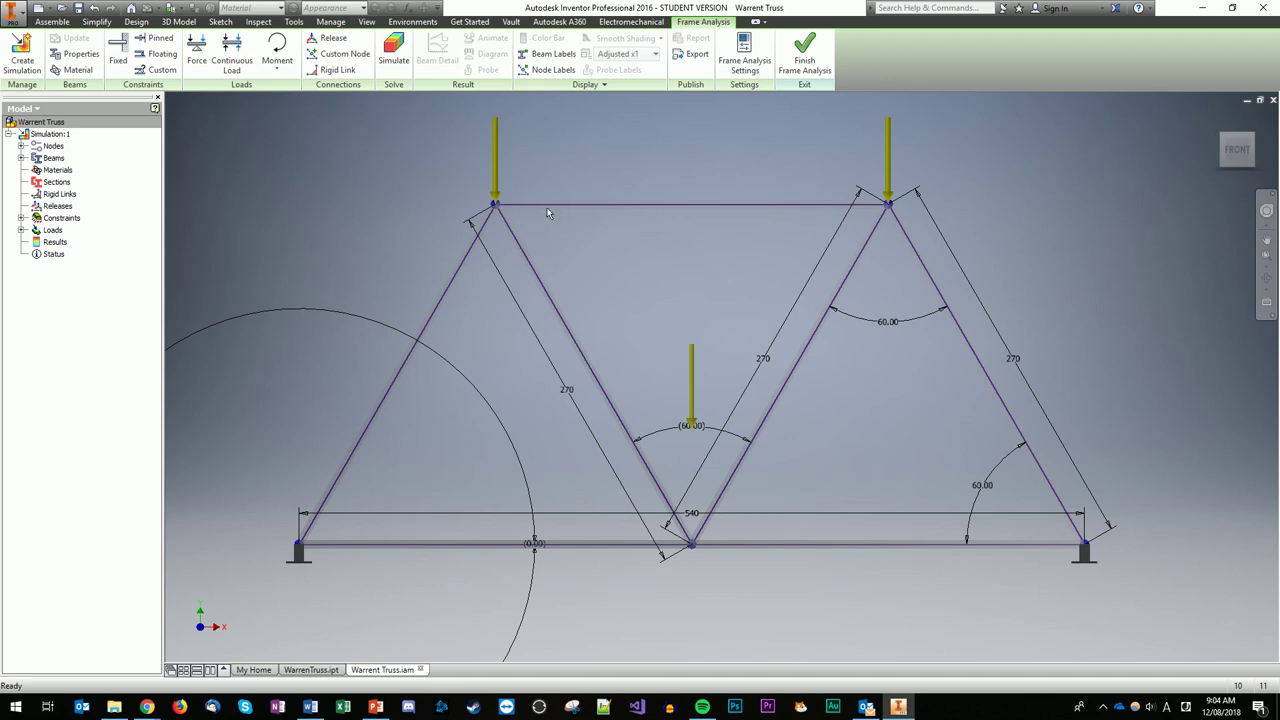
Run the frame simulation and display the Saxial result from the normal stresses
left_click(397, 47)
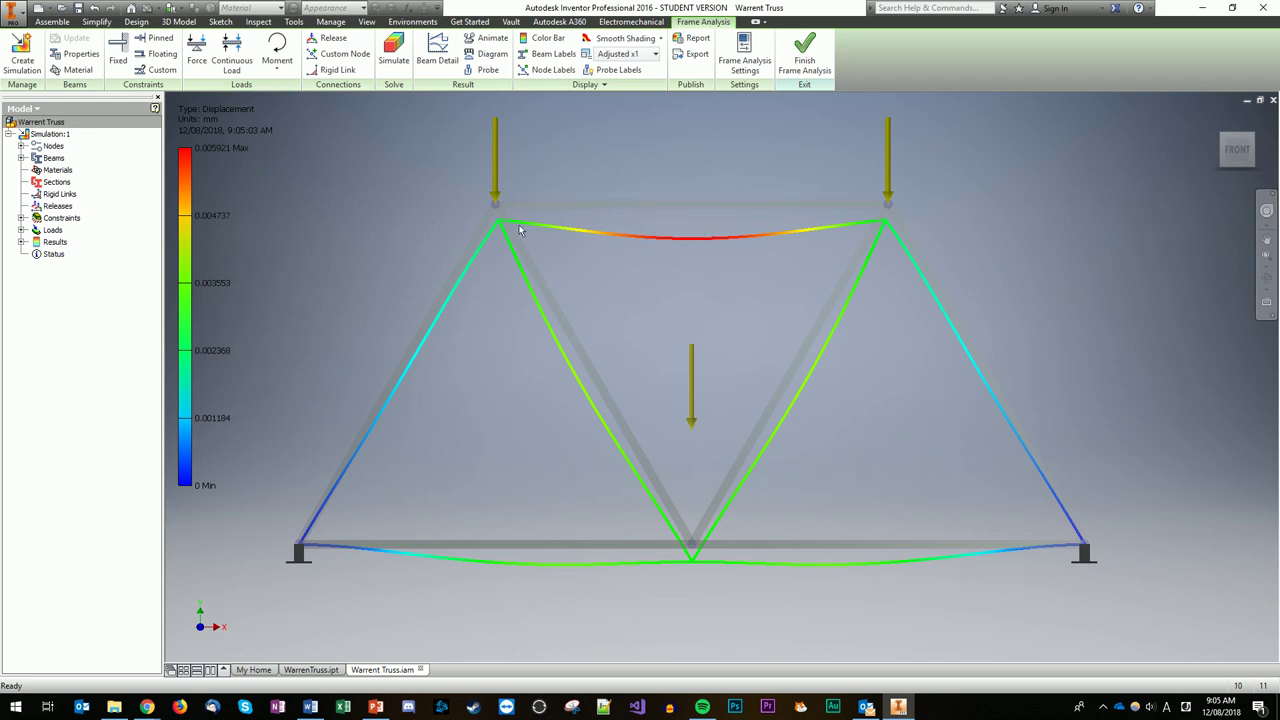
left_click(22, 242)
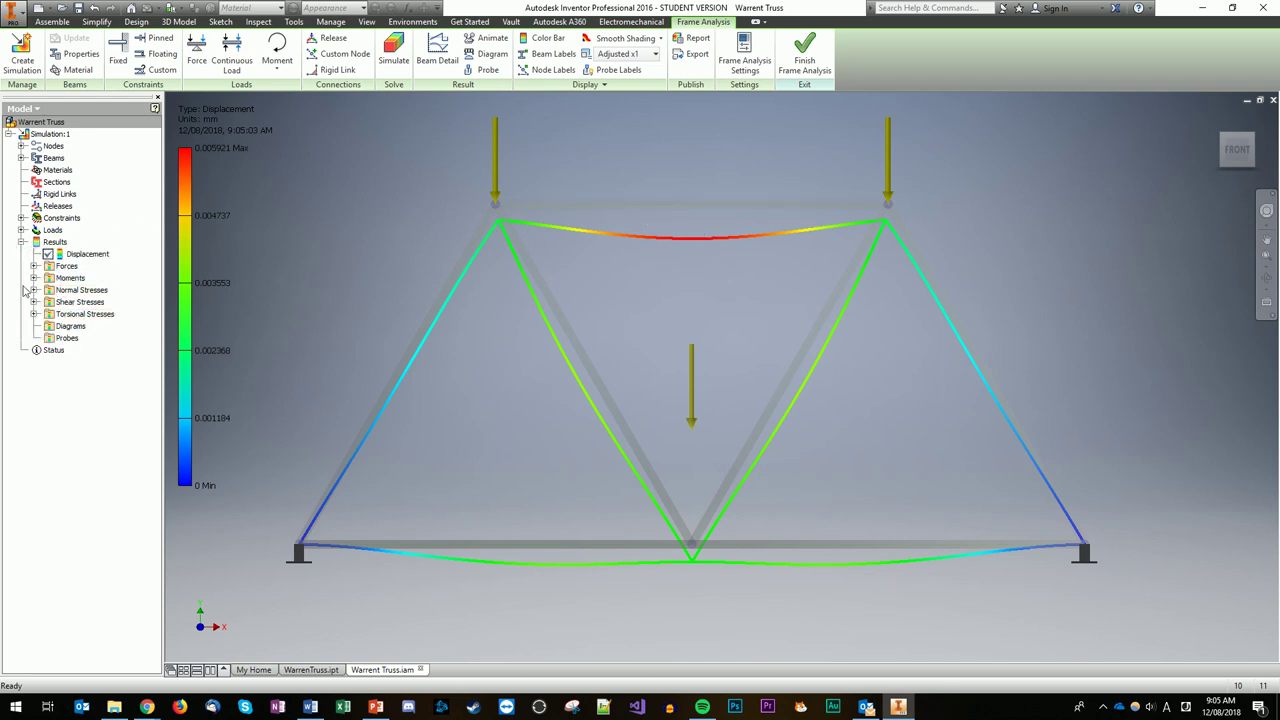
left_click(34, 290)
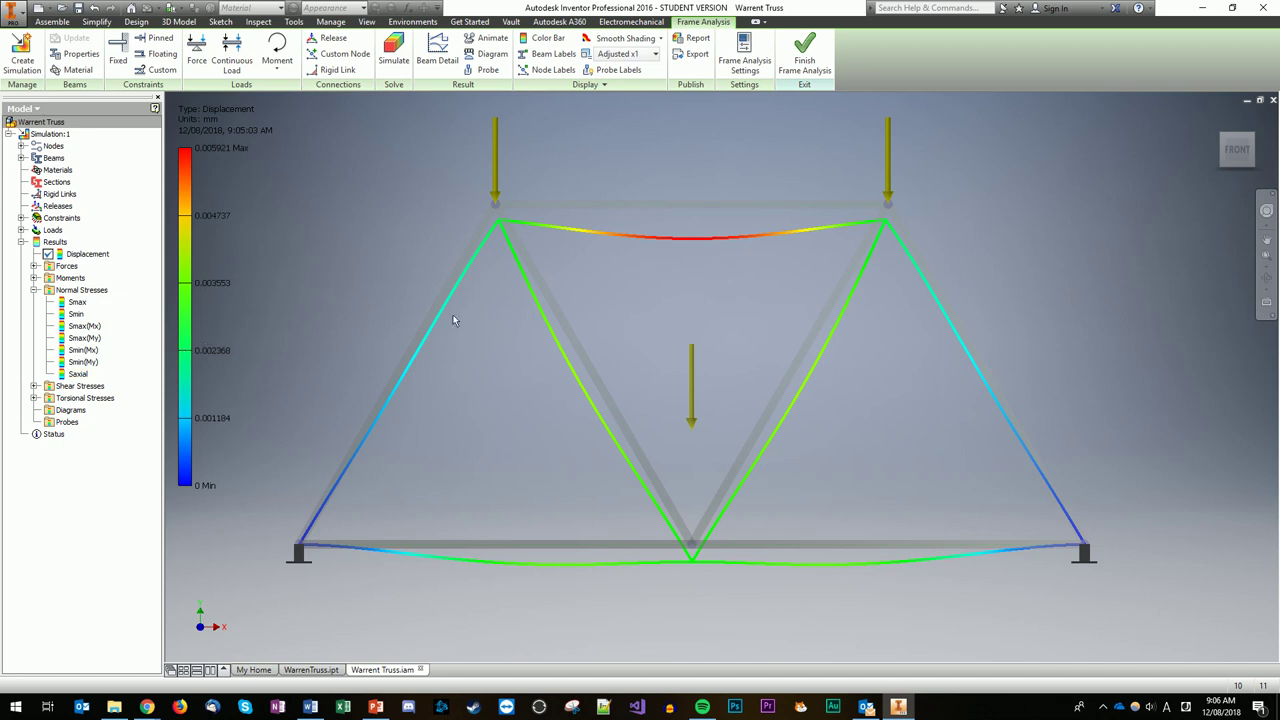
double_click(79, 374)
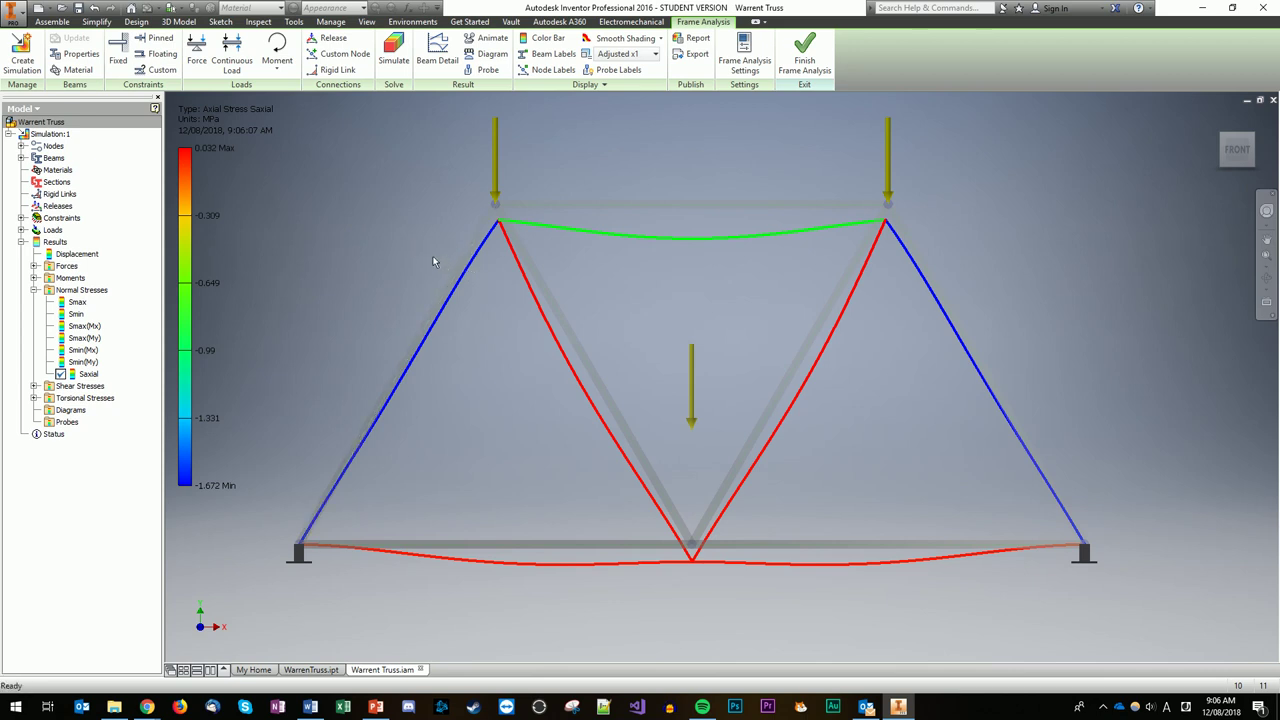
Generate a complete Frame Analysis report of the truss with the default title, file name and location
left_click(136, 21)
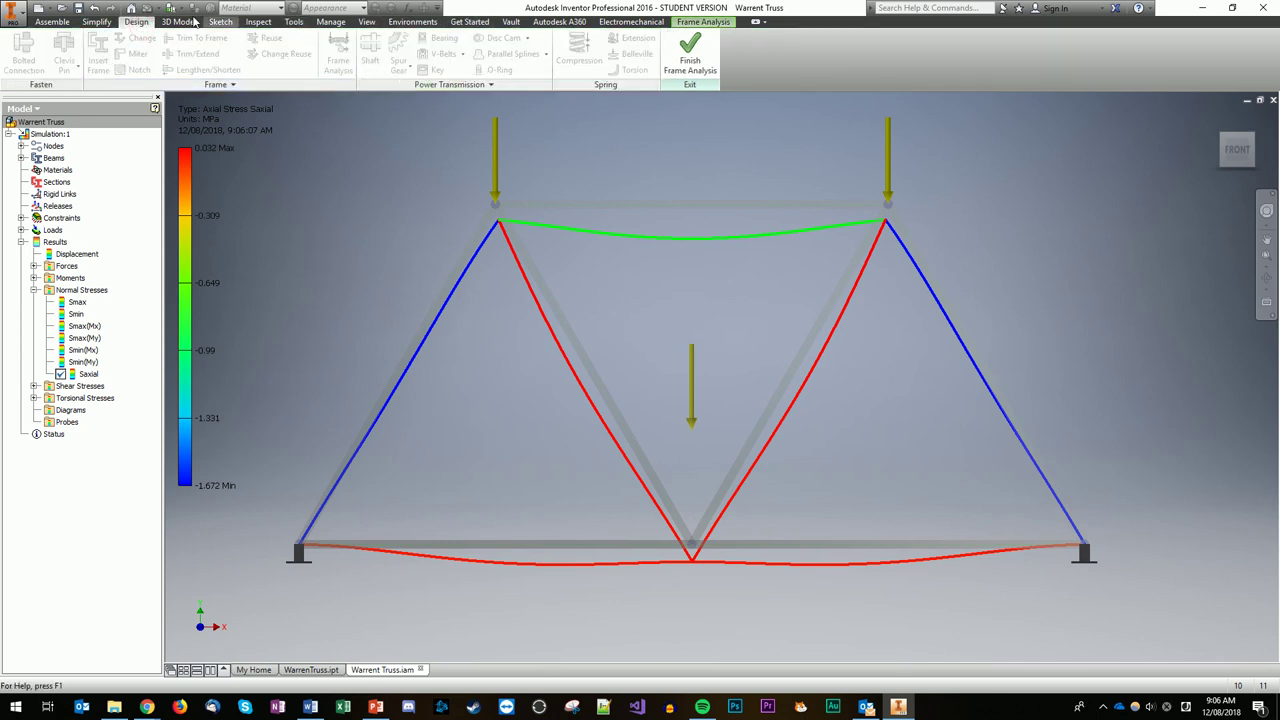
left_click(698, 40)
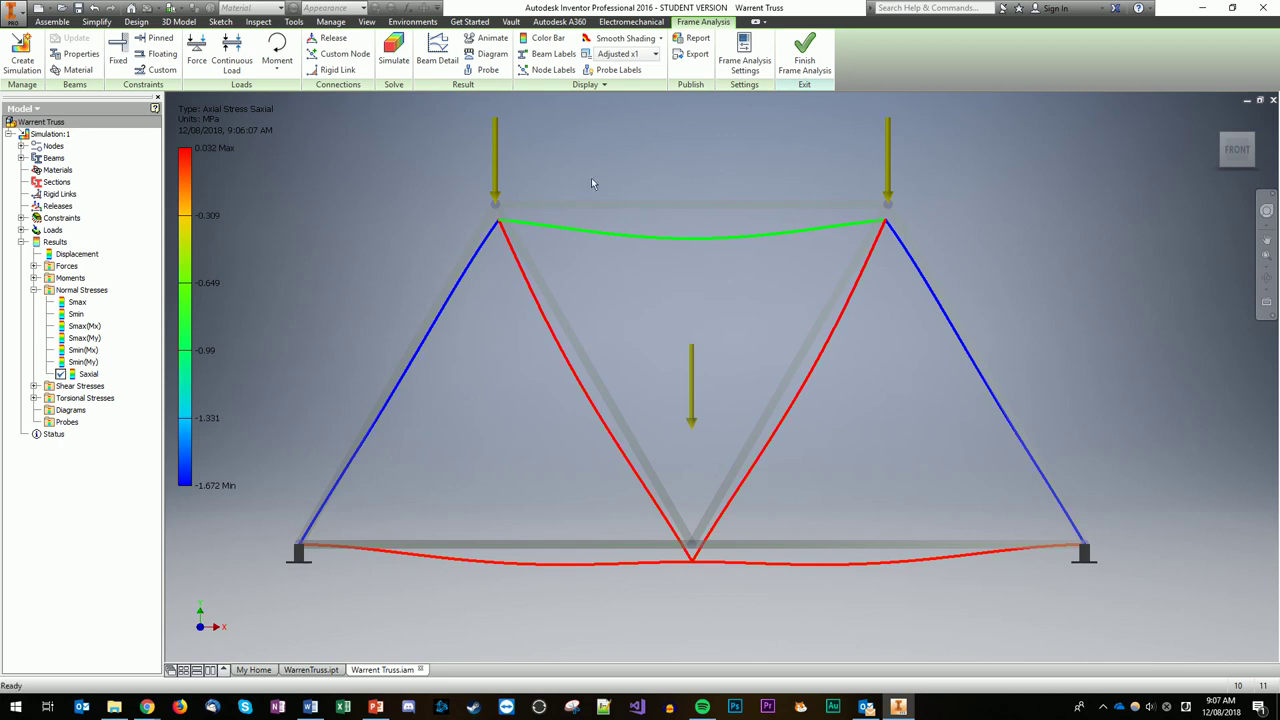
left_click(697, 39)
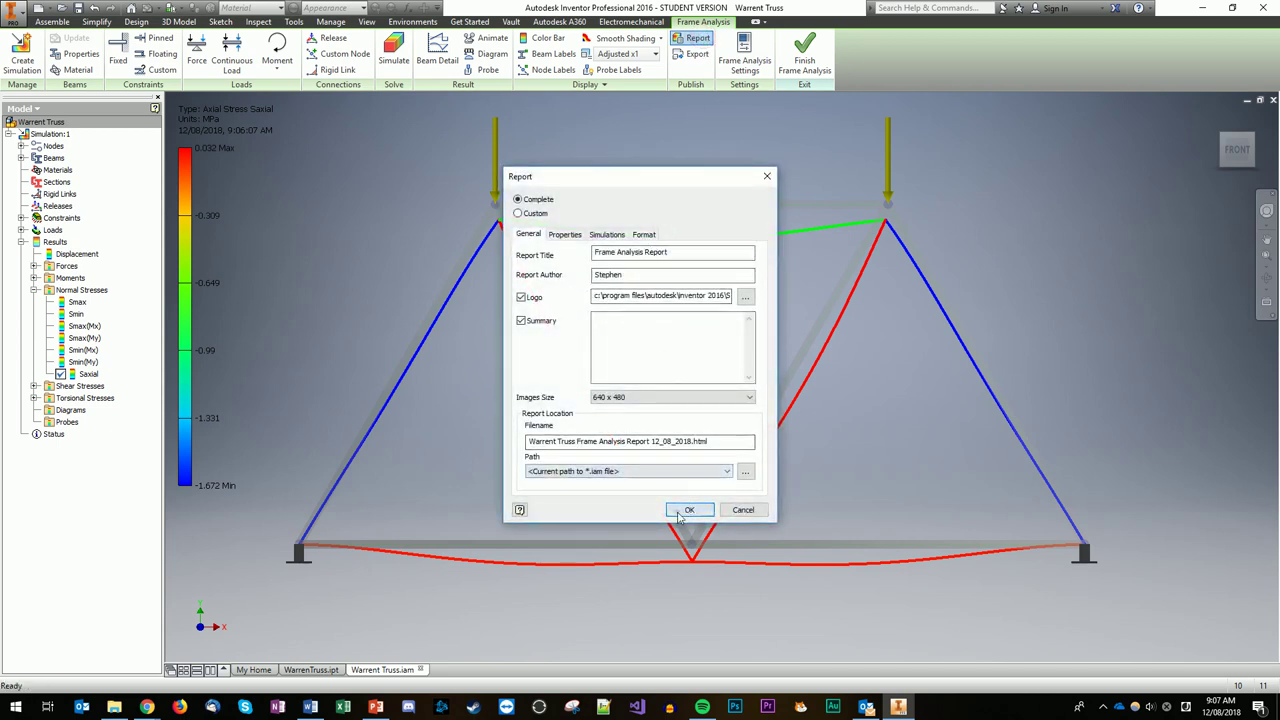
left_click(680, 514)
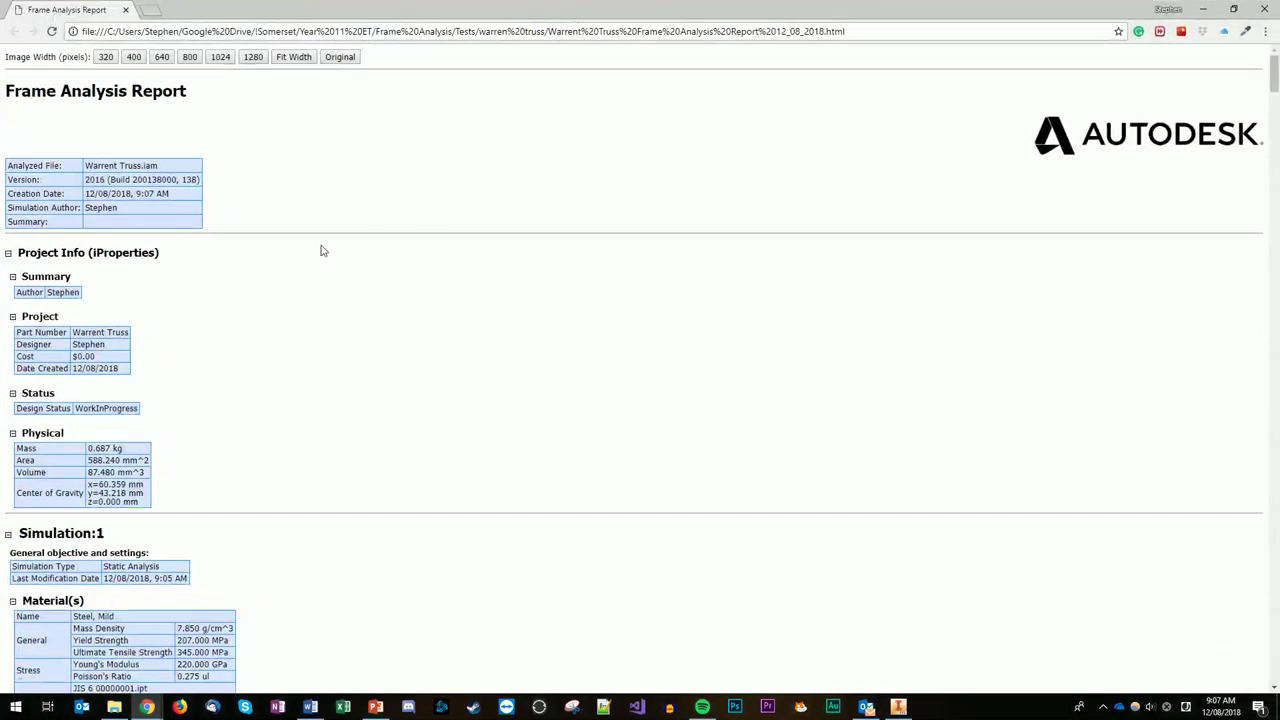
Examine the report's physical properties, material, cross-section, load and constraint sections, down to the reaction forces
scroll(118, 346, "down", 2)
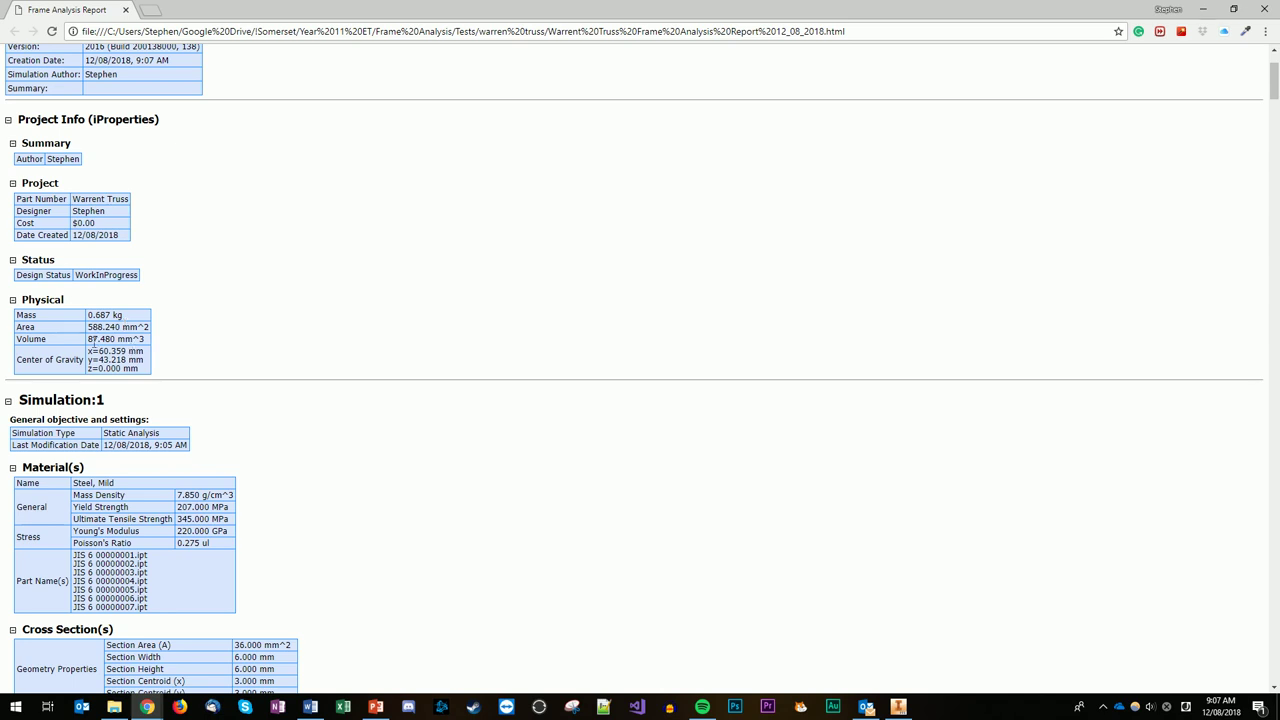
scroll(203, 371, "down", 2)
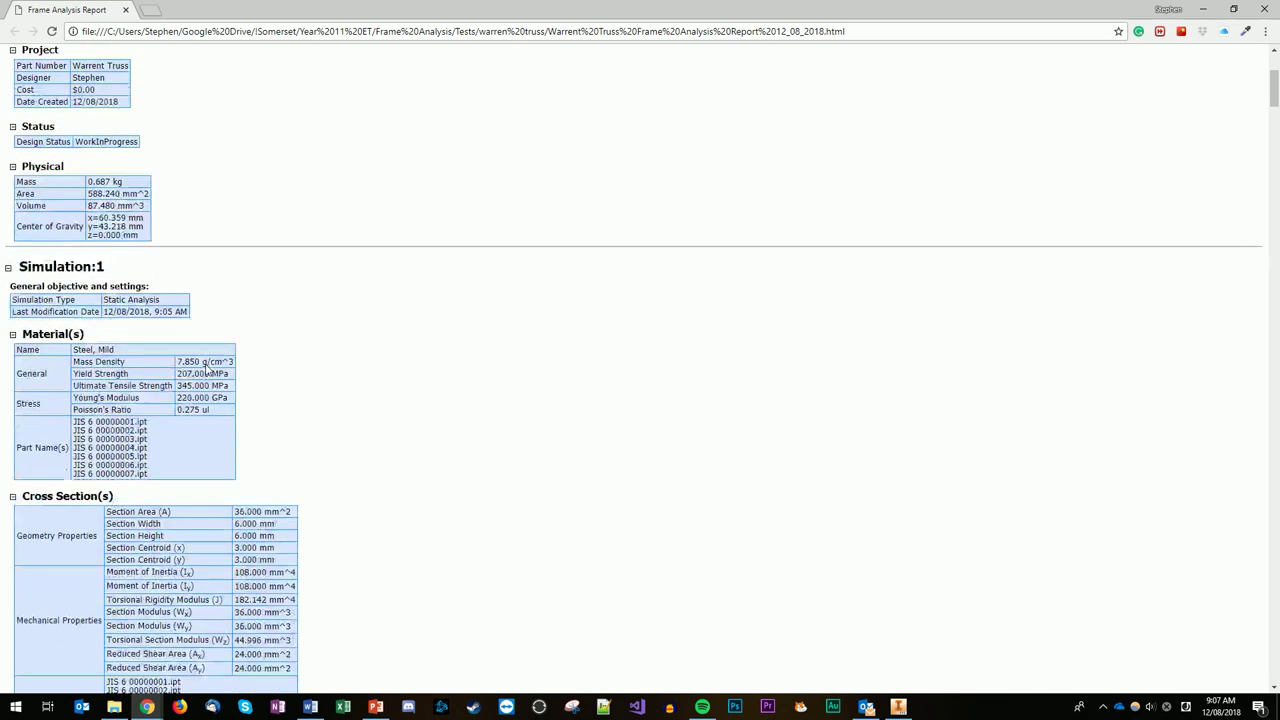
scroll(167, 393, "down", 4)
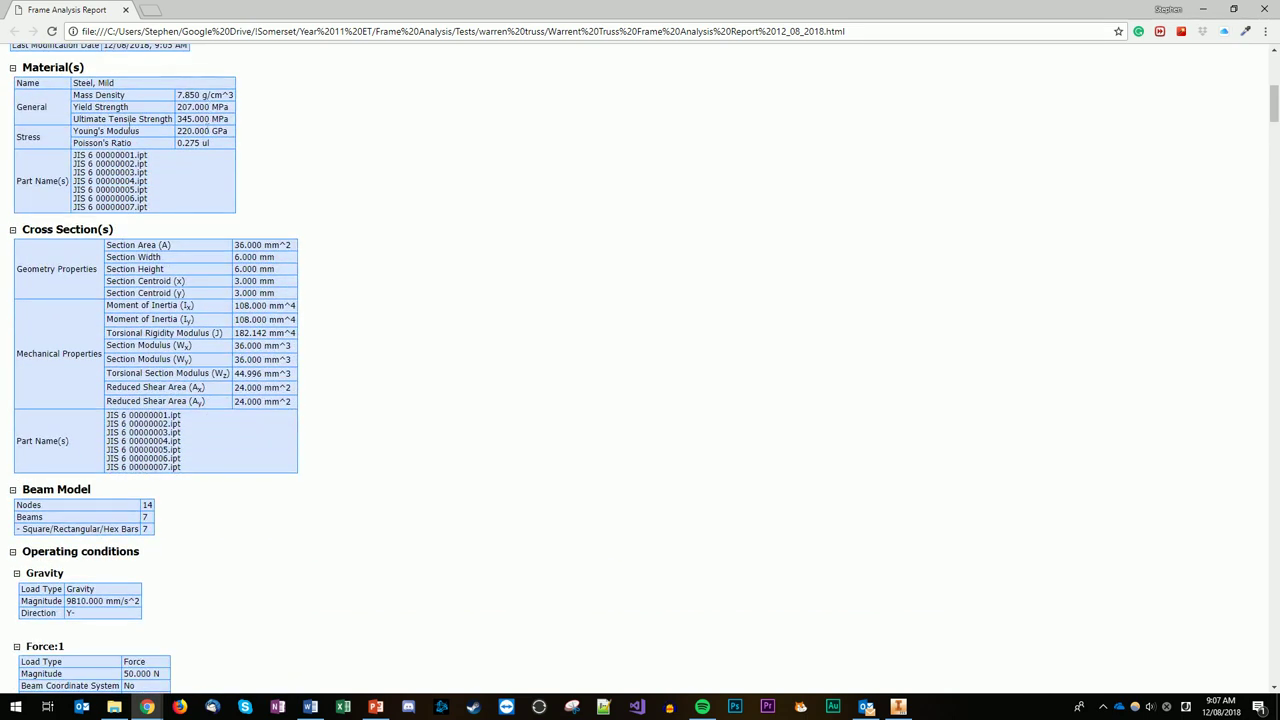
scroll(240, 235, "down", 18)
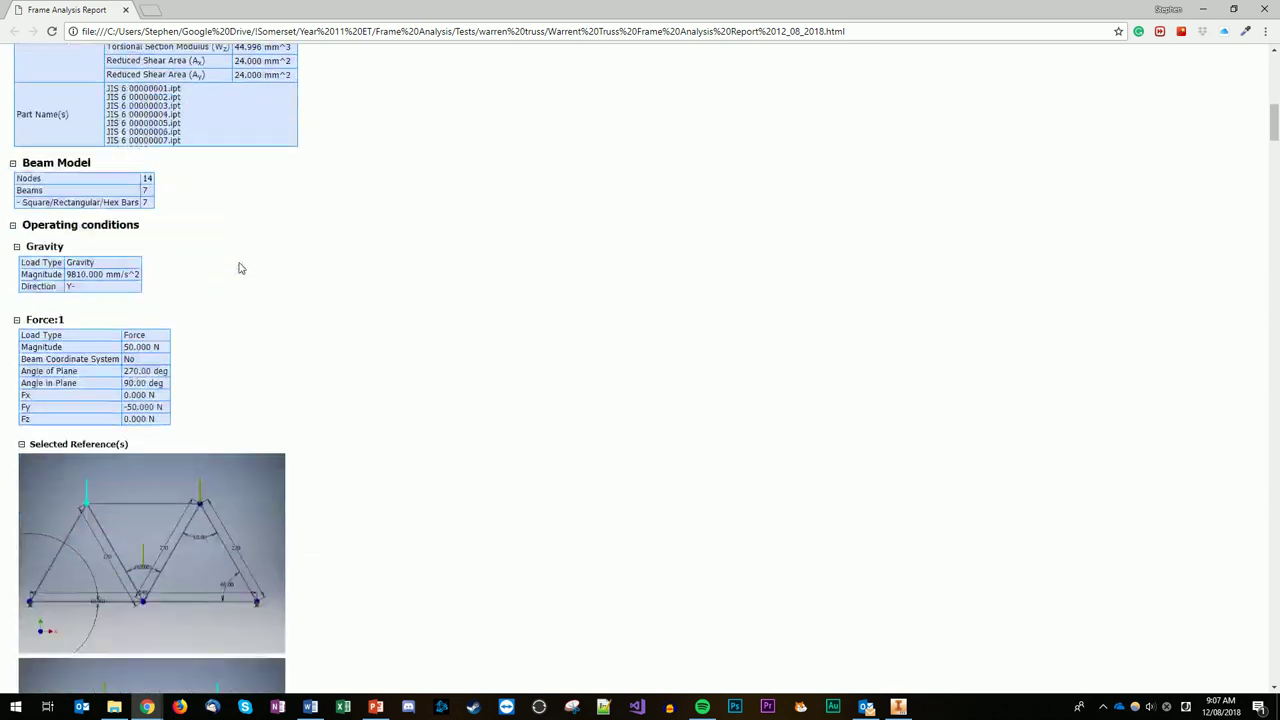
scroll(334, 240, "down", 14)
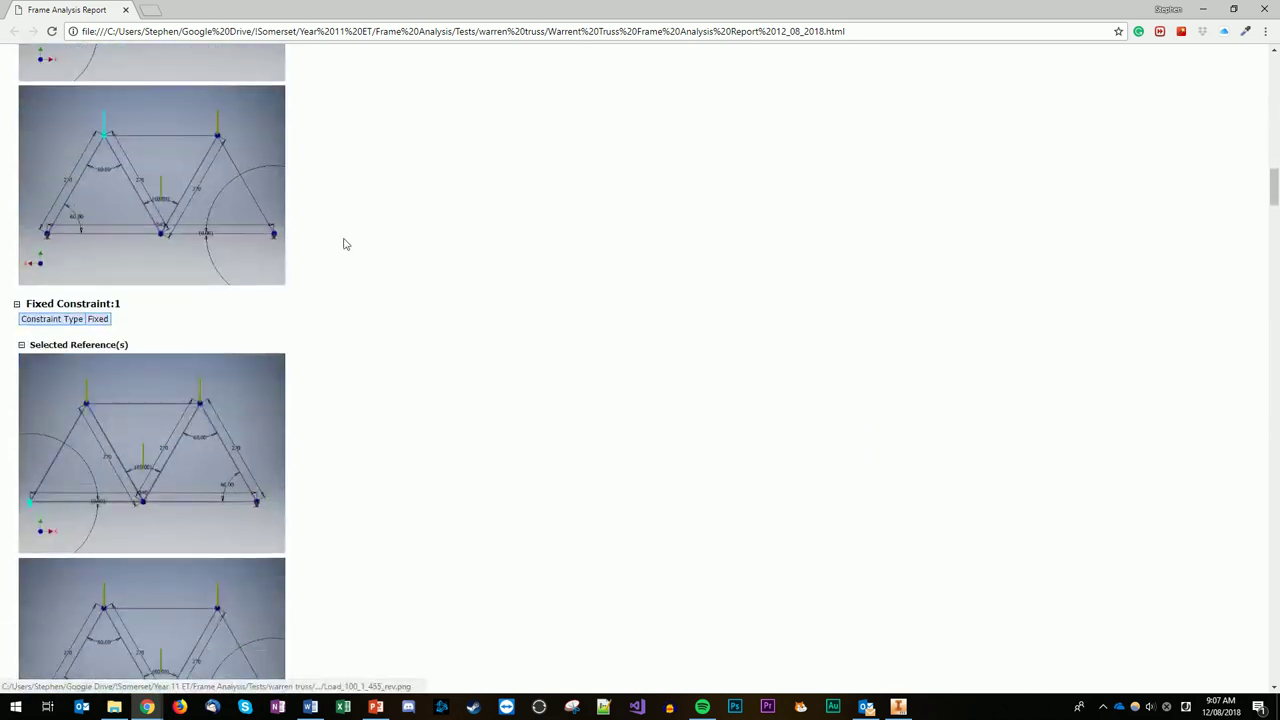
scroll(355, 248, "down", 6)
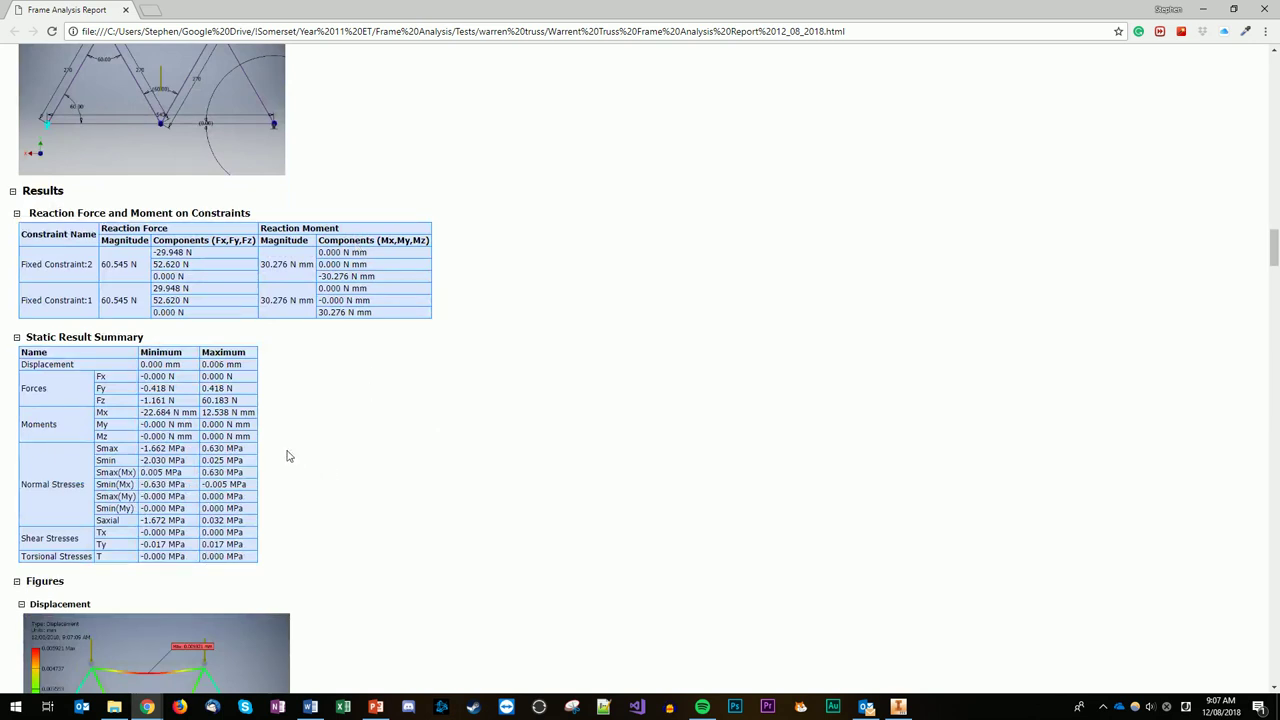
Examine the report's static result summary and its displacement, force, moment and stress figures down to the Saxial plots
scroll(387, 436, "down", 4)
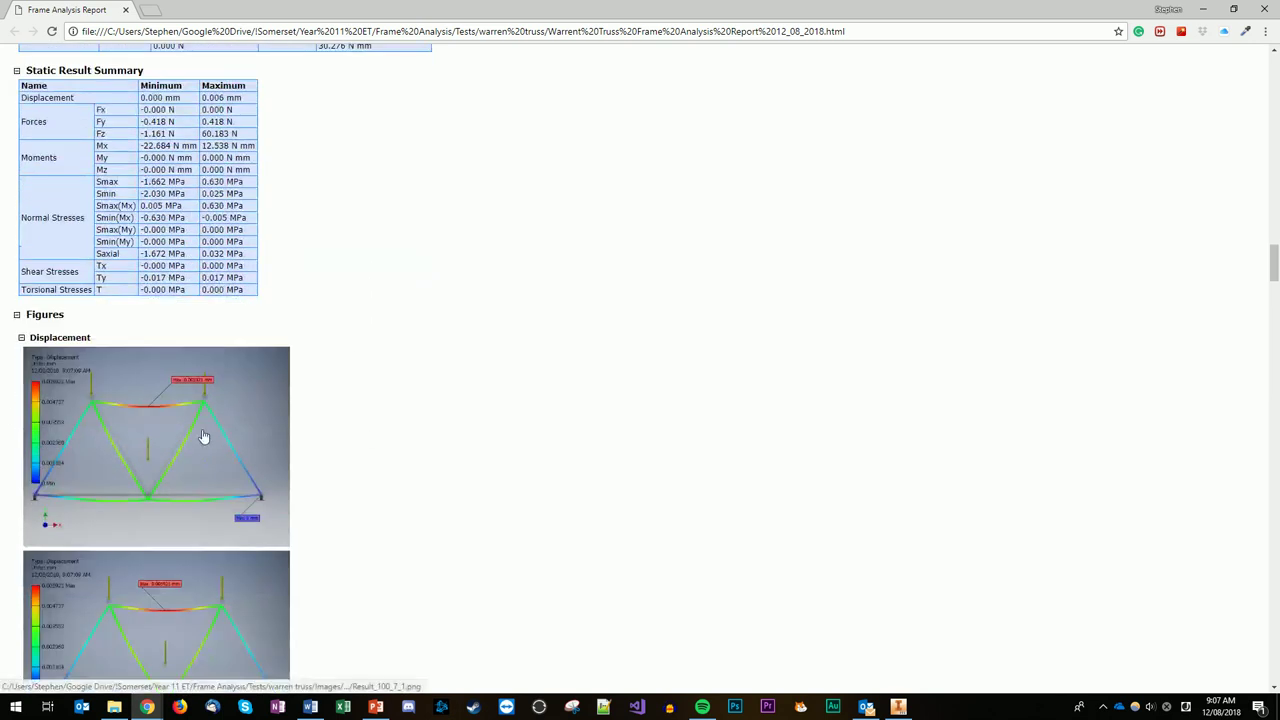
scroll(205, 437, "down", 4)
scroll(311, 414, "down", 8)
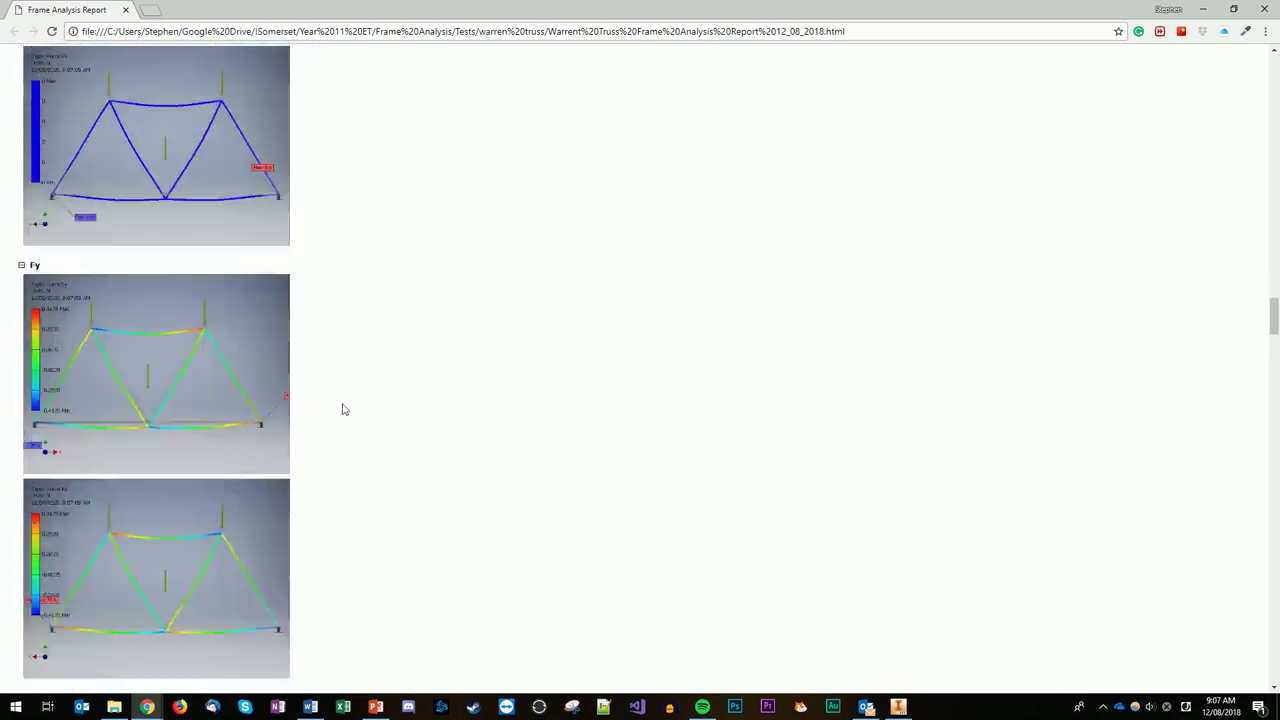
scroll(343, 409, "down", 4)
scroll(341, 414, "down", 7)
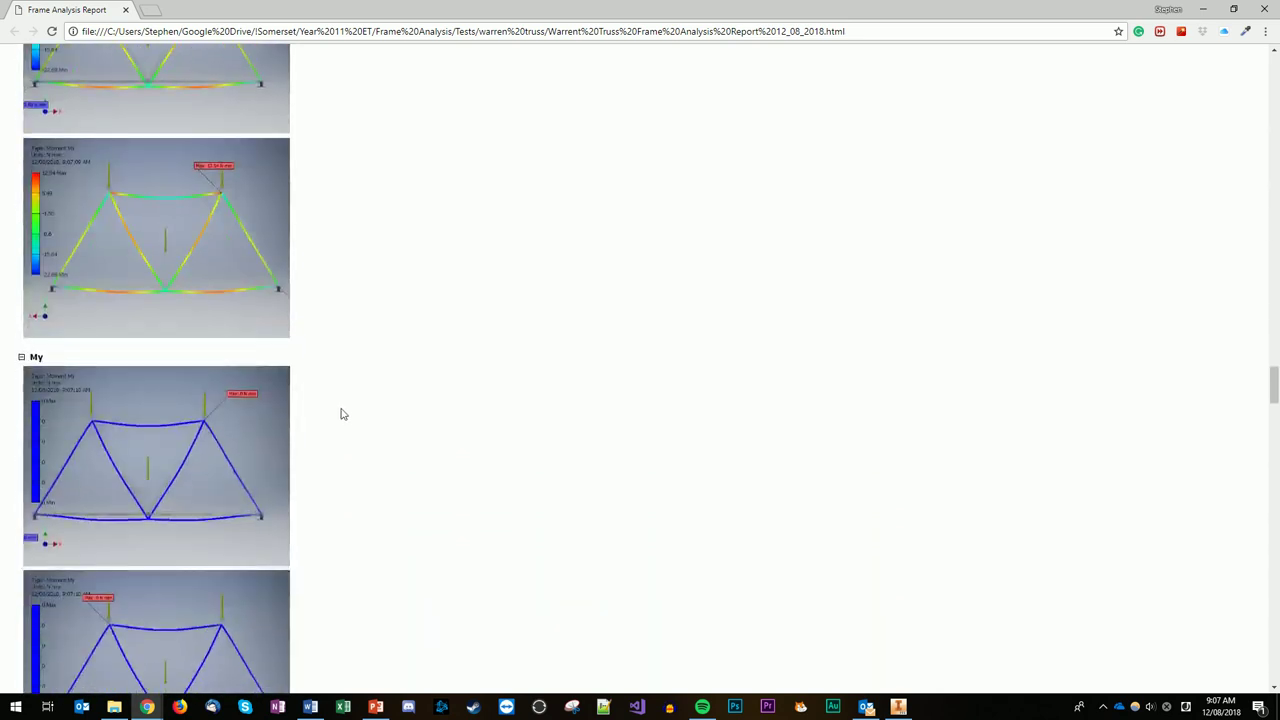
scroll(341, 414, "down", 12)
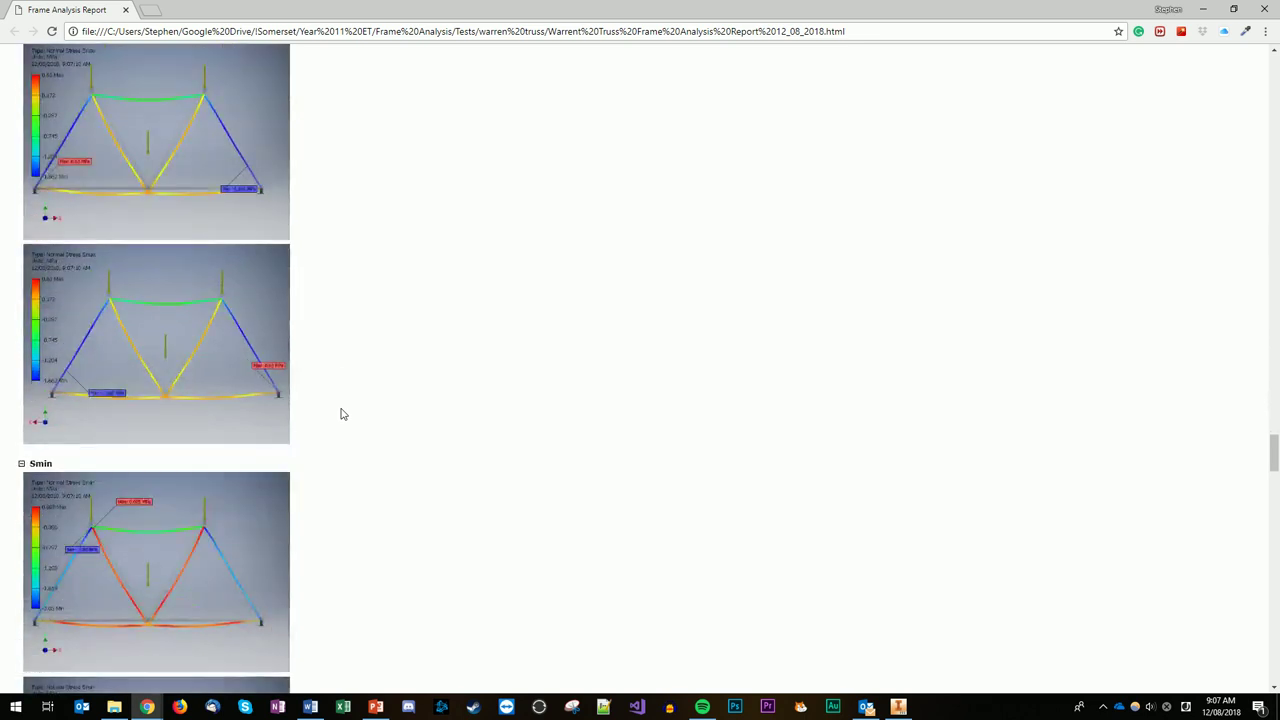
scroll(341, 414, "down", 1)
scroll(195, 445, "down", 3)
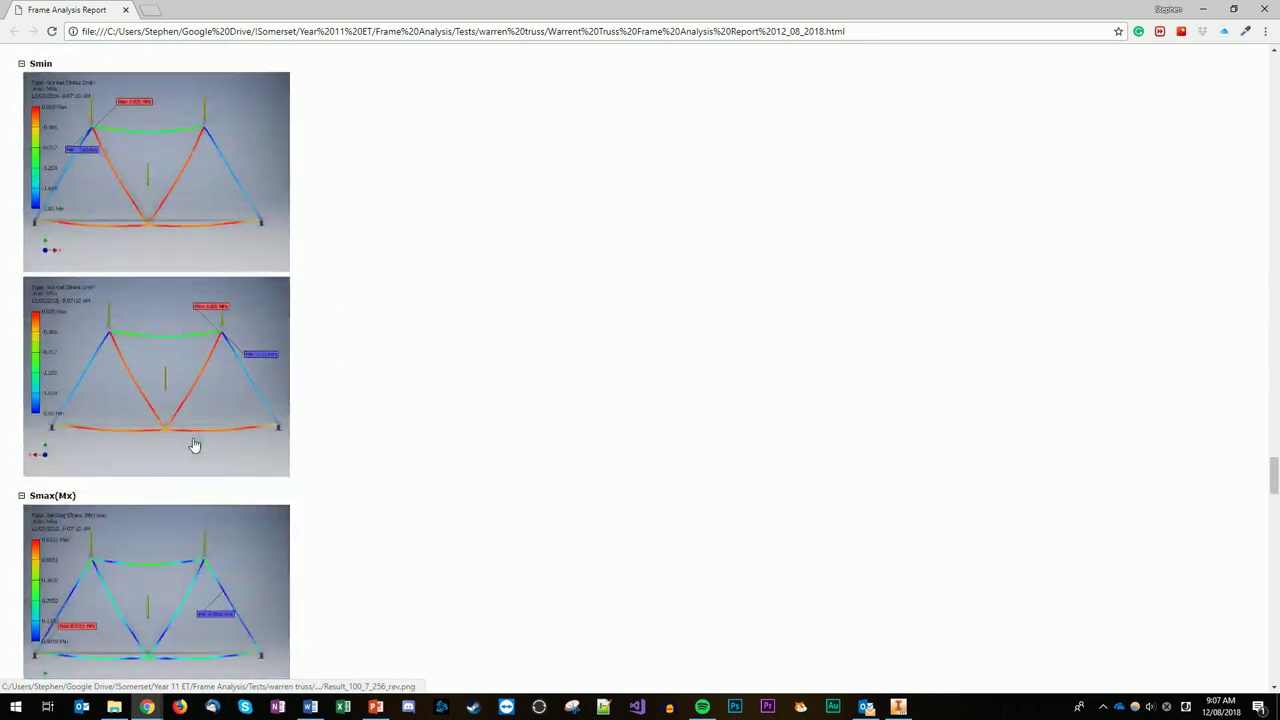
scroll(195, 445, "down", 6)
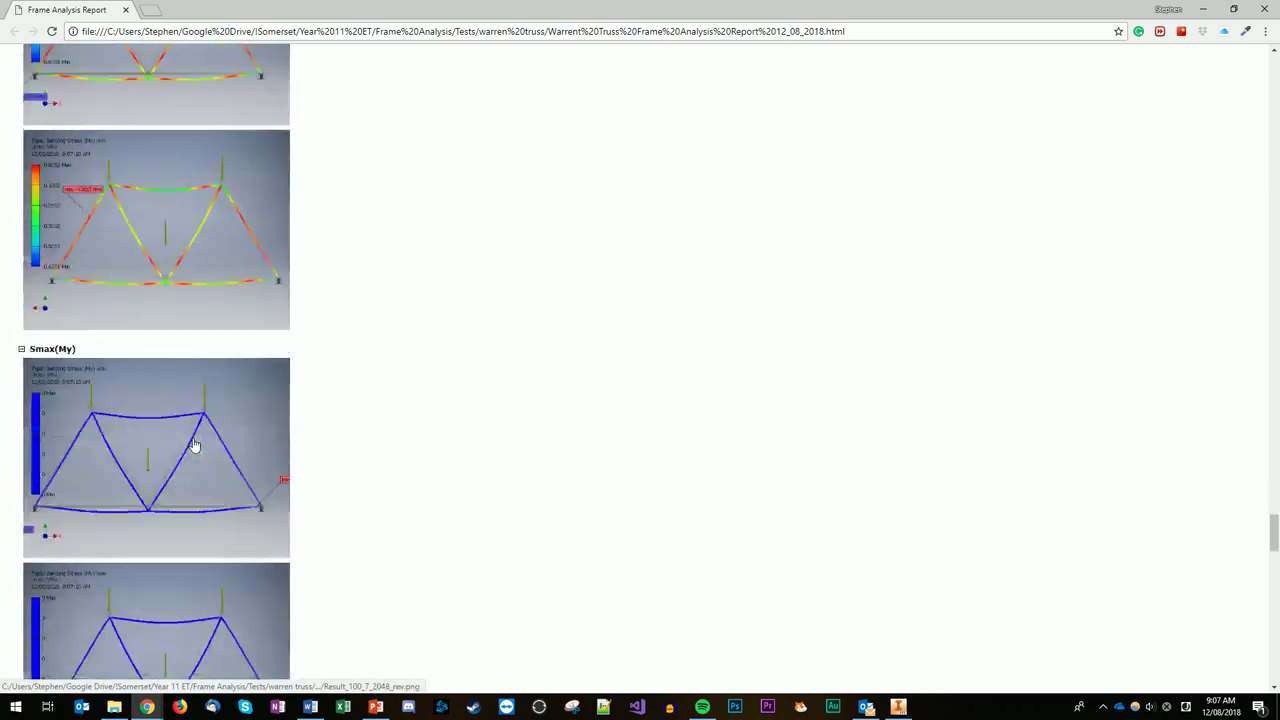
scroll(195, 445, "down", 10)
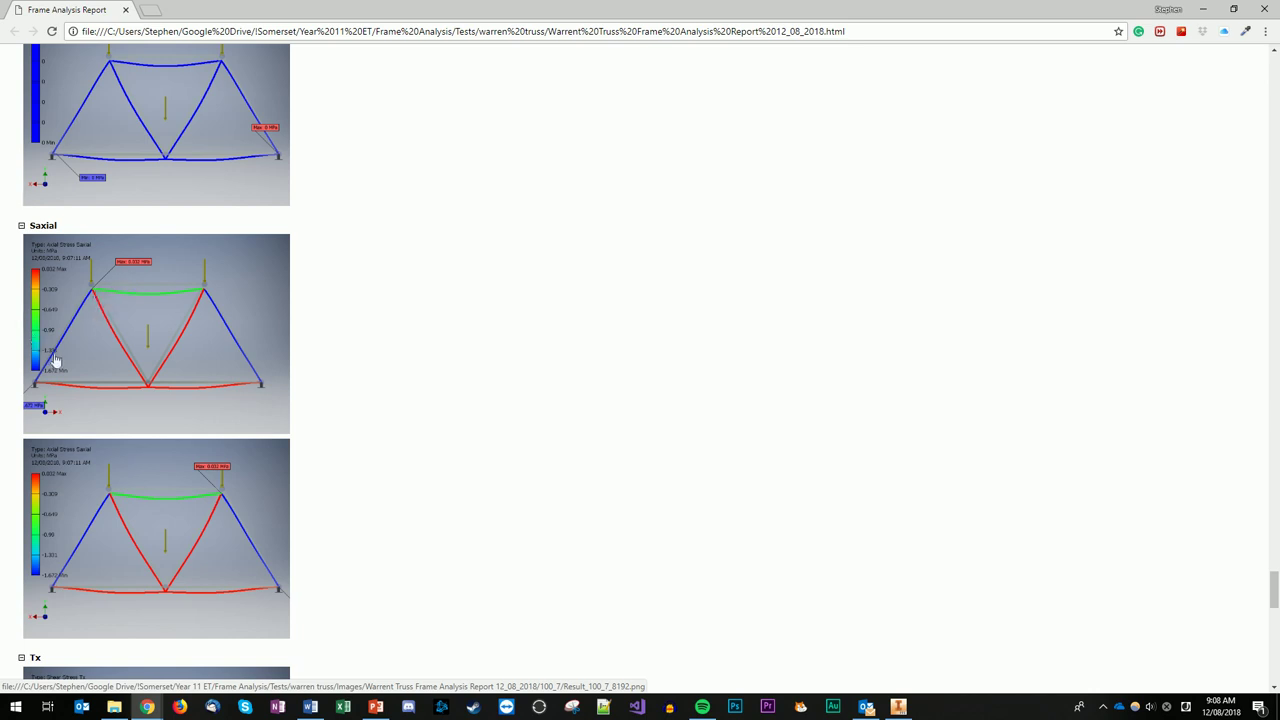
scroll(158, 370, "down", 1)
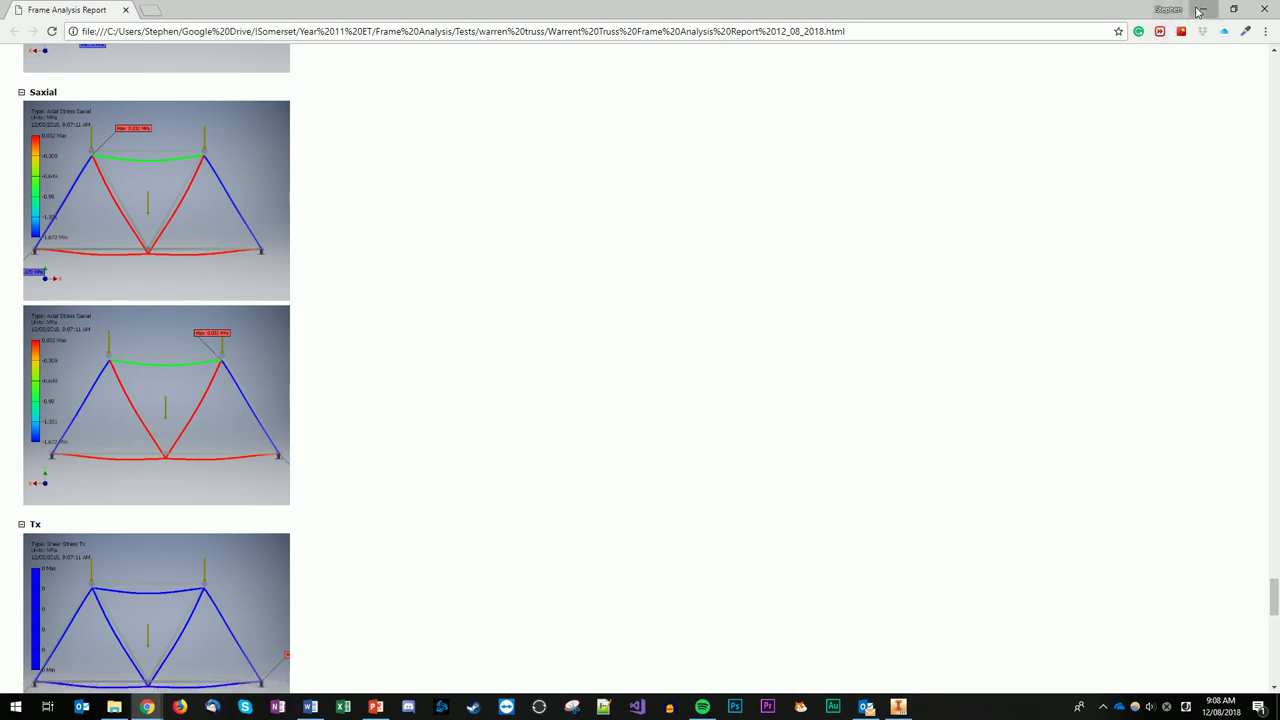
Return to Inventor, close the Warrent Truss assembly saving it with all its dependents, and close the WarrenTruss part
key("alt+Tab")
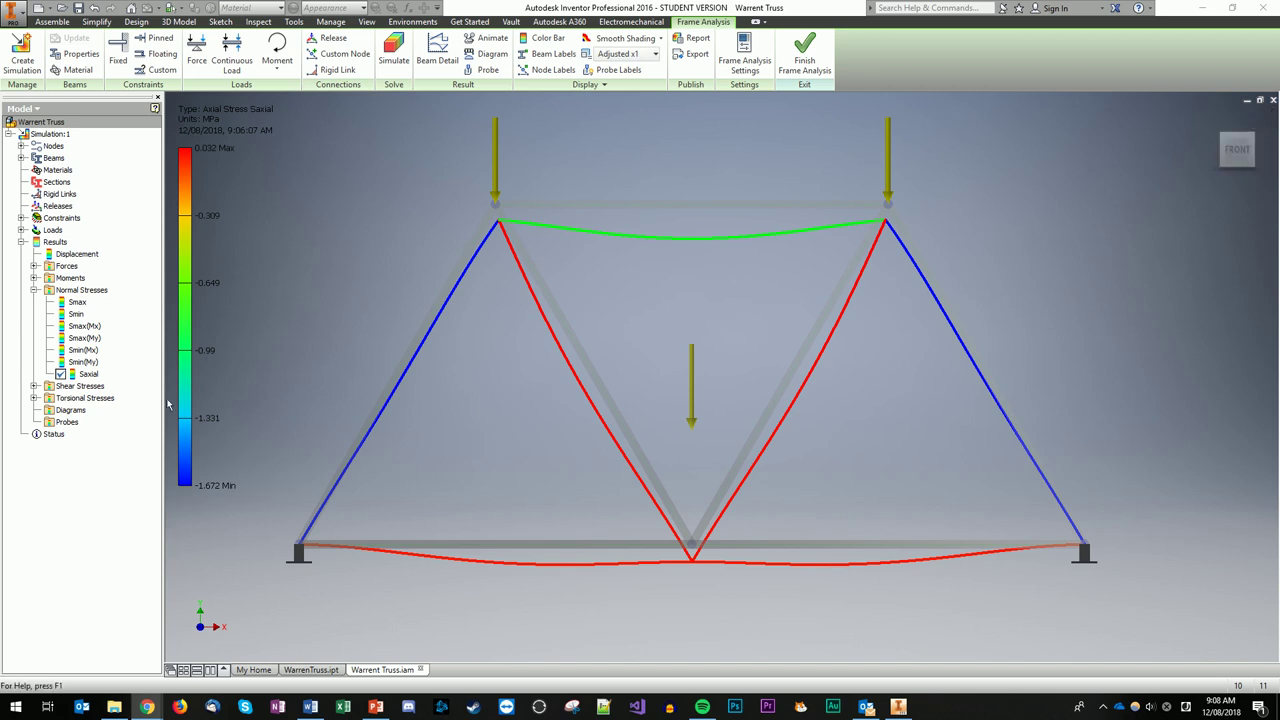
left_click(1273, 100)
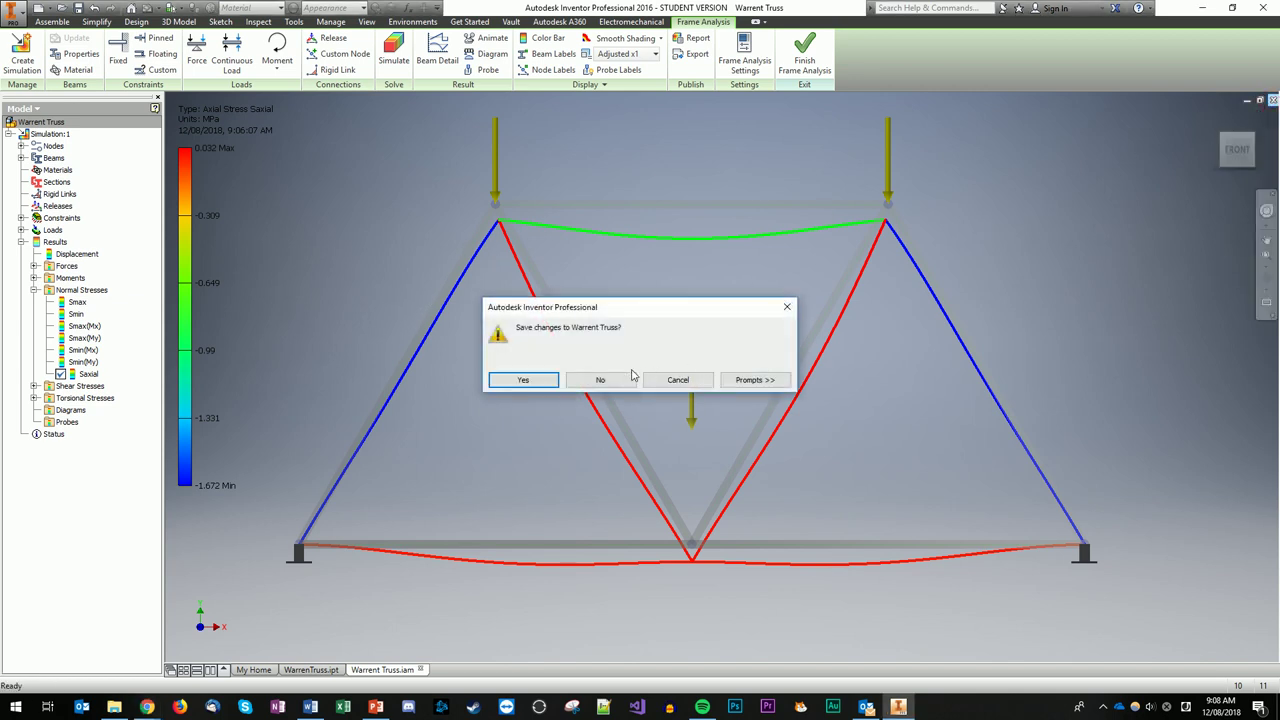
left_click(523, 379)
left_click(709, 429)
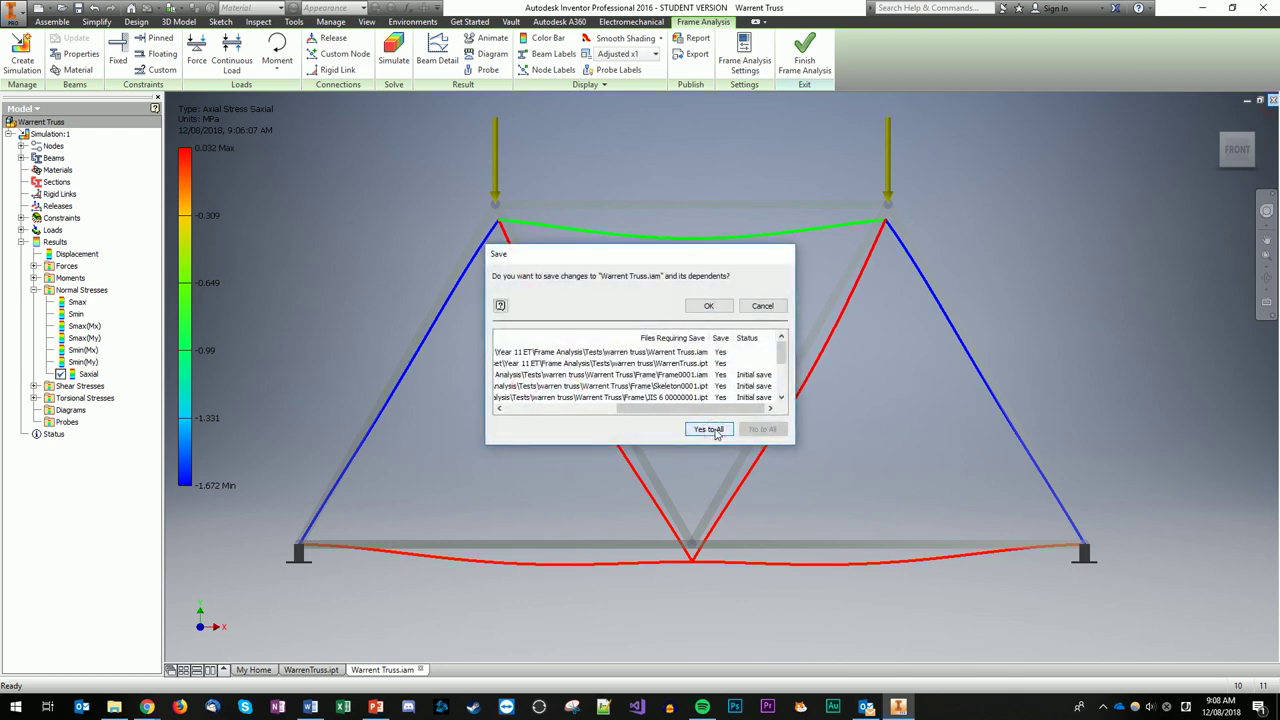
left_click(709, 304)
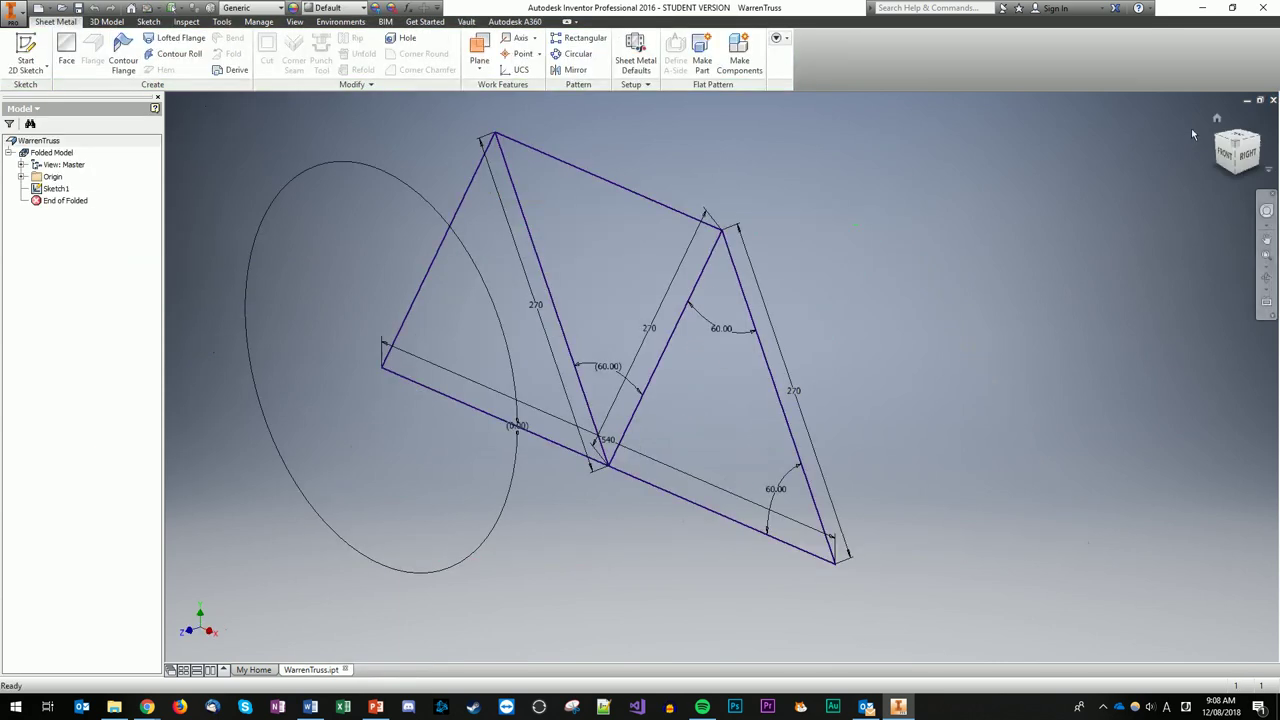
left_click(1272, 101)
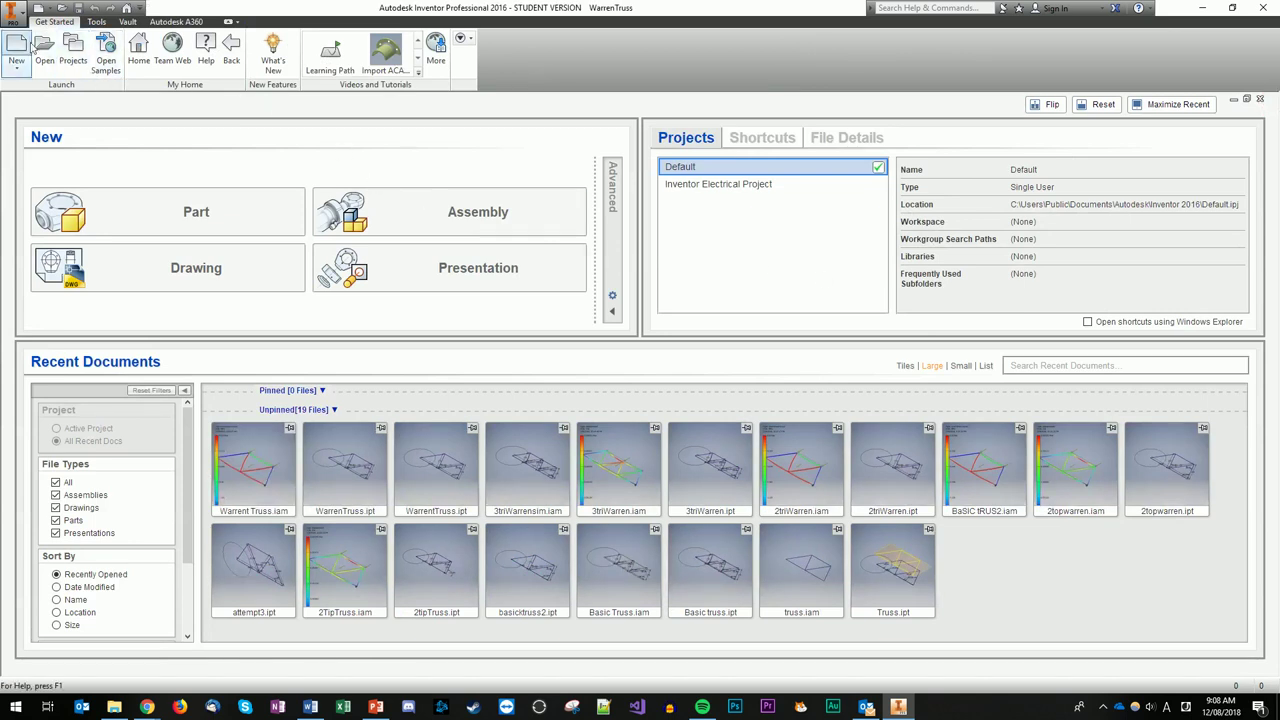
Create a new part and start a 2D sketch on the front XY plane
left_click(226, 226)
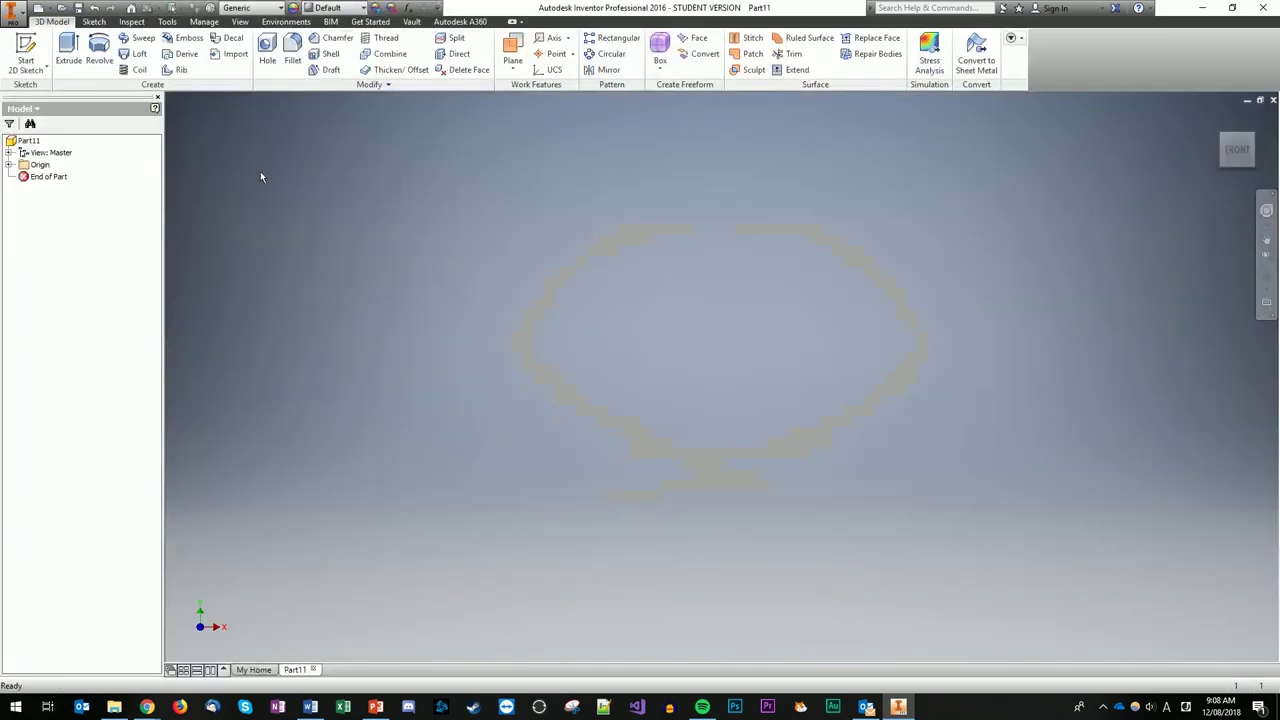
left_click(28, 44)
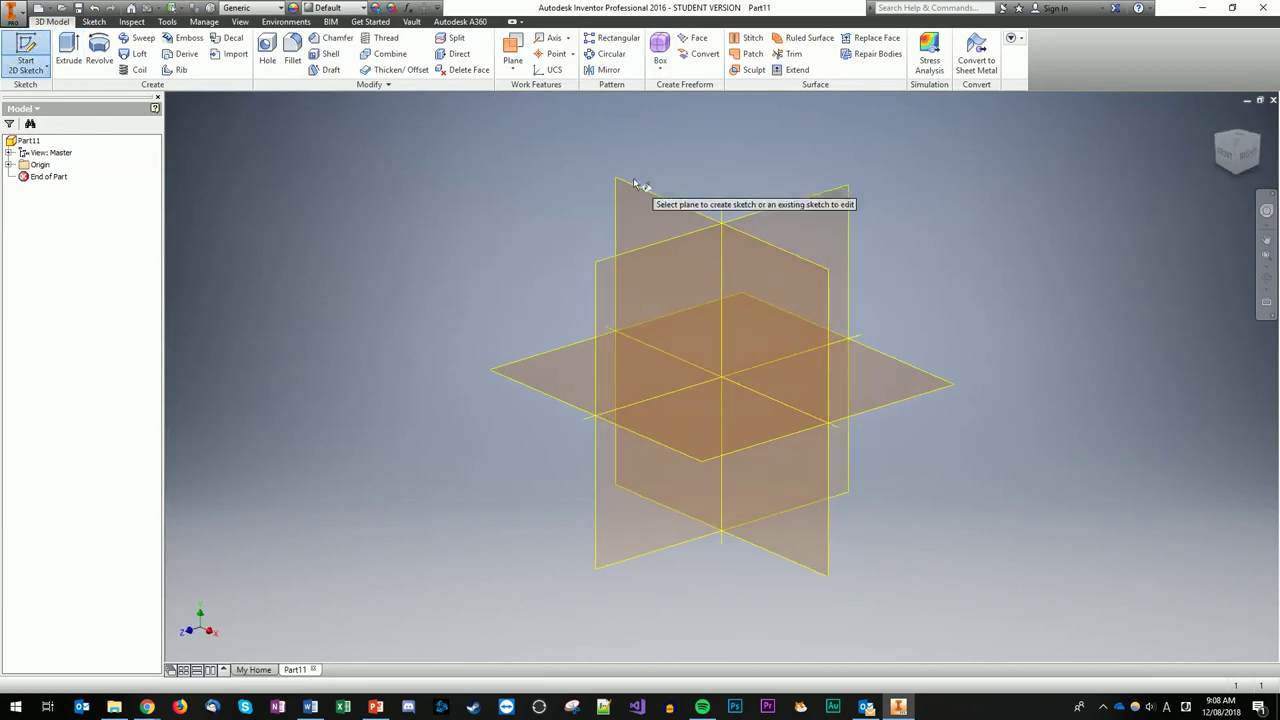
left_click(621, 207)
scroll(1123, 357, "down", 3)
scroll(1153, 292, "up", 3)
left_click(1266, 240)
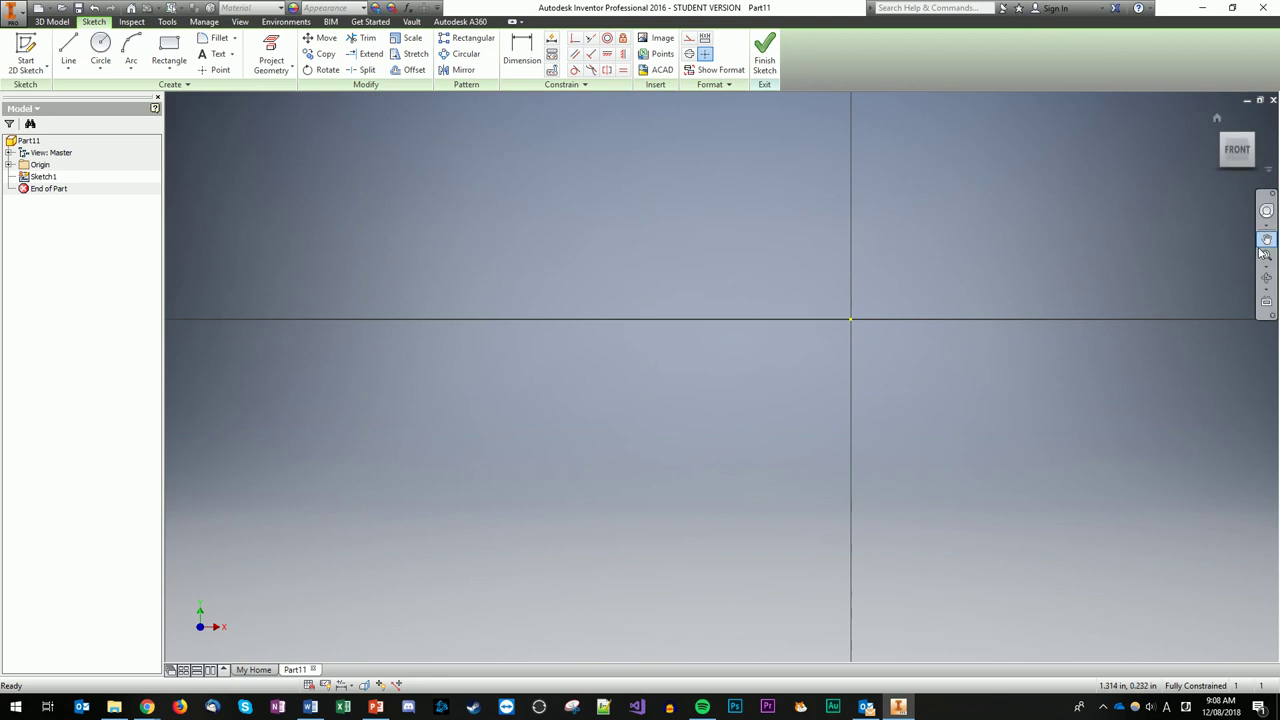
mouse_move(1060, 292)
left_mouse_down()
mouse_move(567, 413)
mouse_move(554, 434)
mouse_move(569, 440)
left_mouse_up()
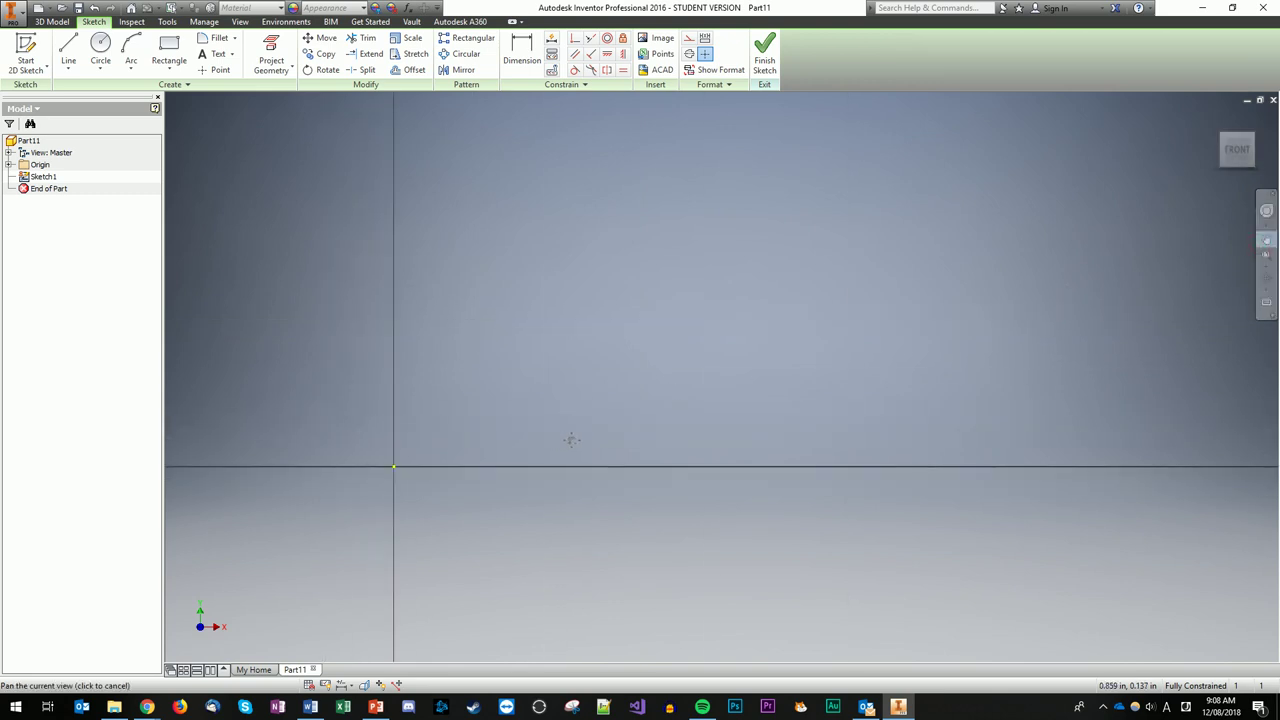
Exit the empty sketch and close the new part without saving its changes
left_click_drag(1137, 253, 1011, 308)
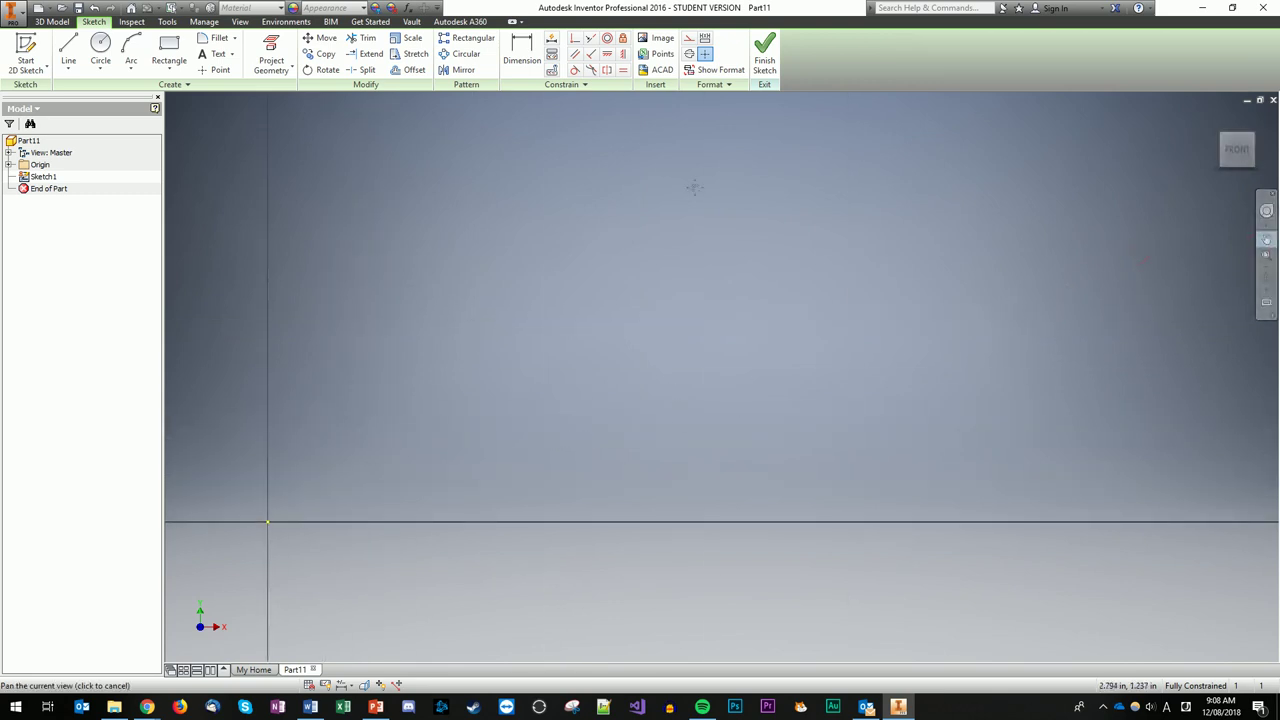
mouse_move(1262, 118)
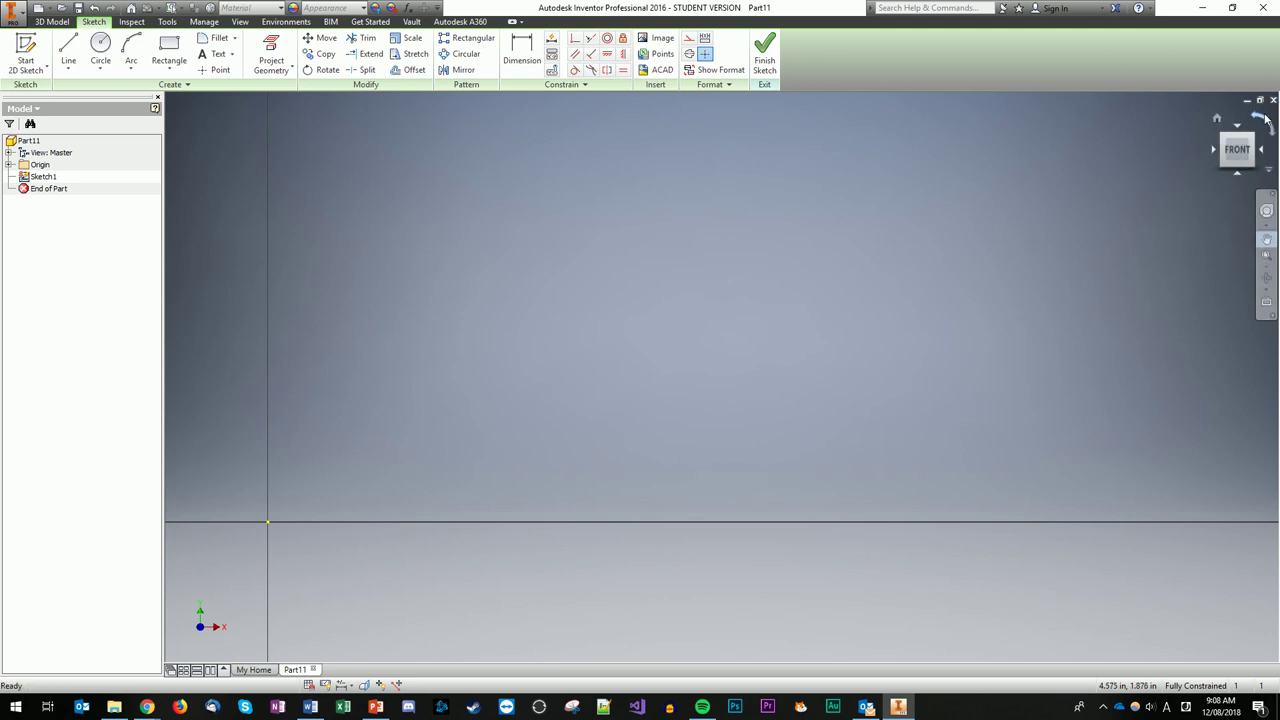
left_click(1273, 101)
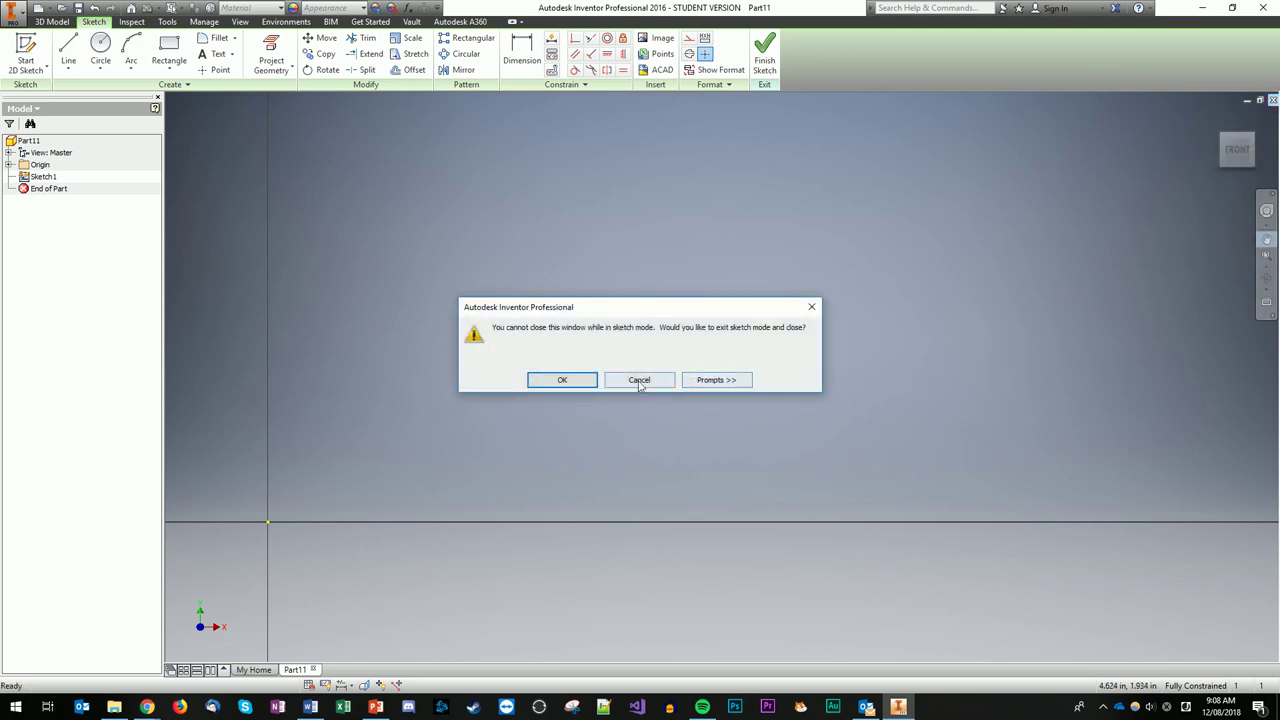
left_click(552, 381)
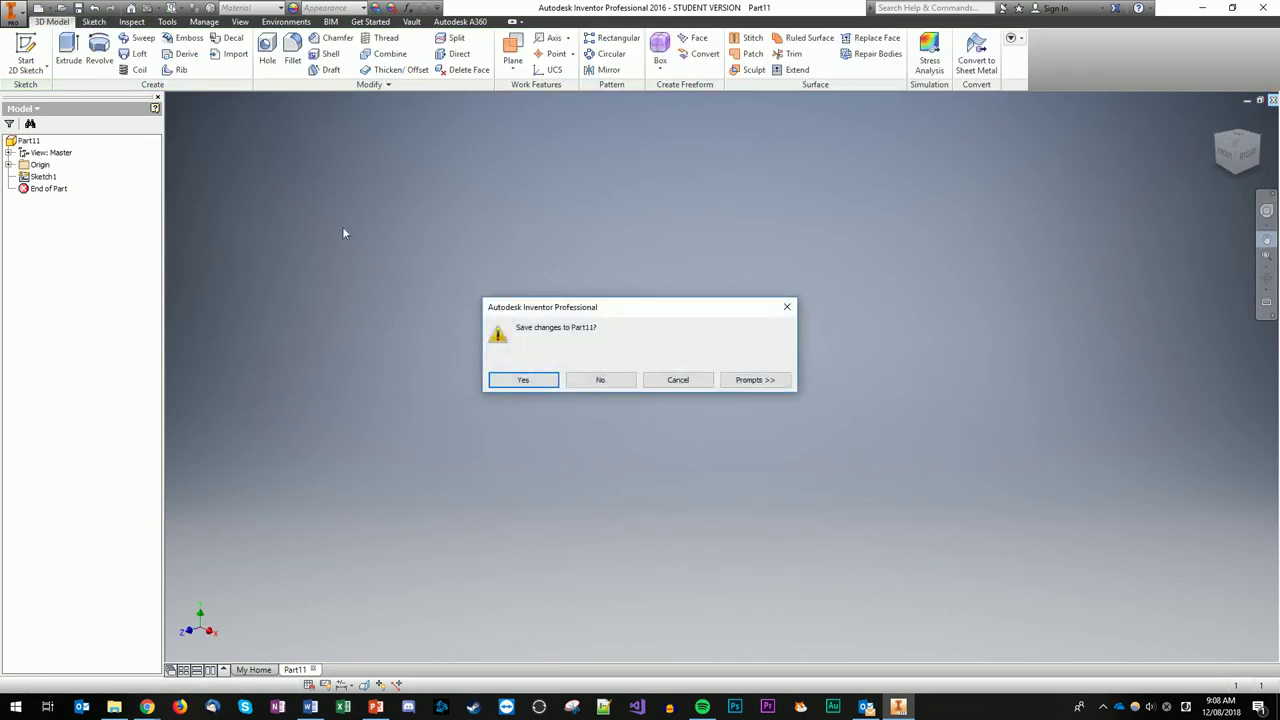
left_click(613, 385)
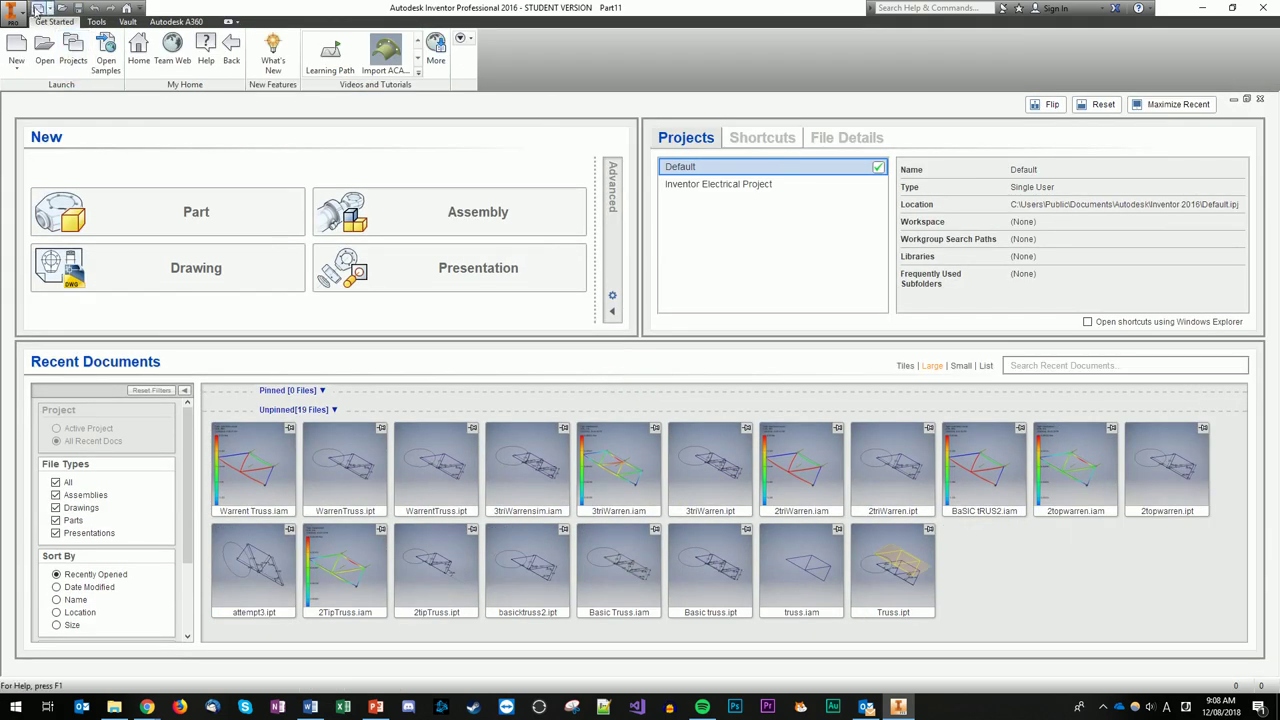
Create a new part from the metric Sheet Metal (mm).ipt template and start a 2D sketch on the front XY plane
left_click(17, 50)
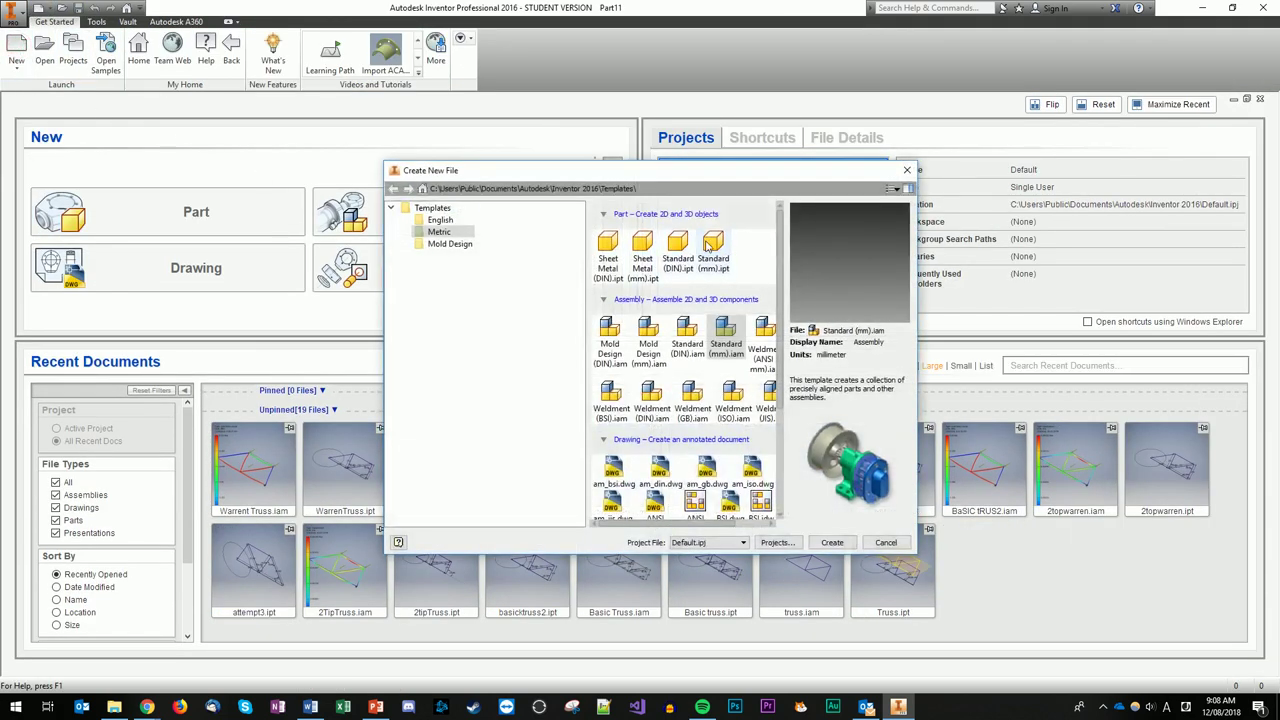
double_click(643, 258)
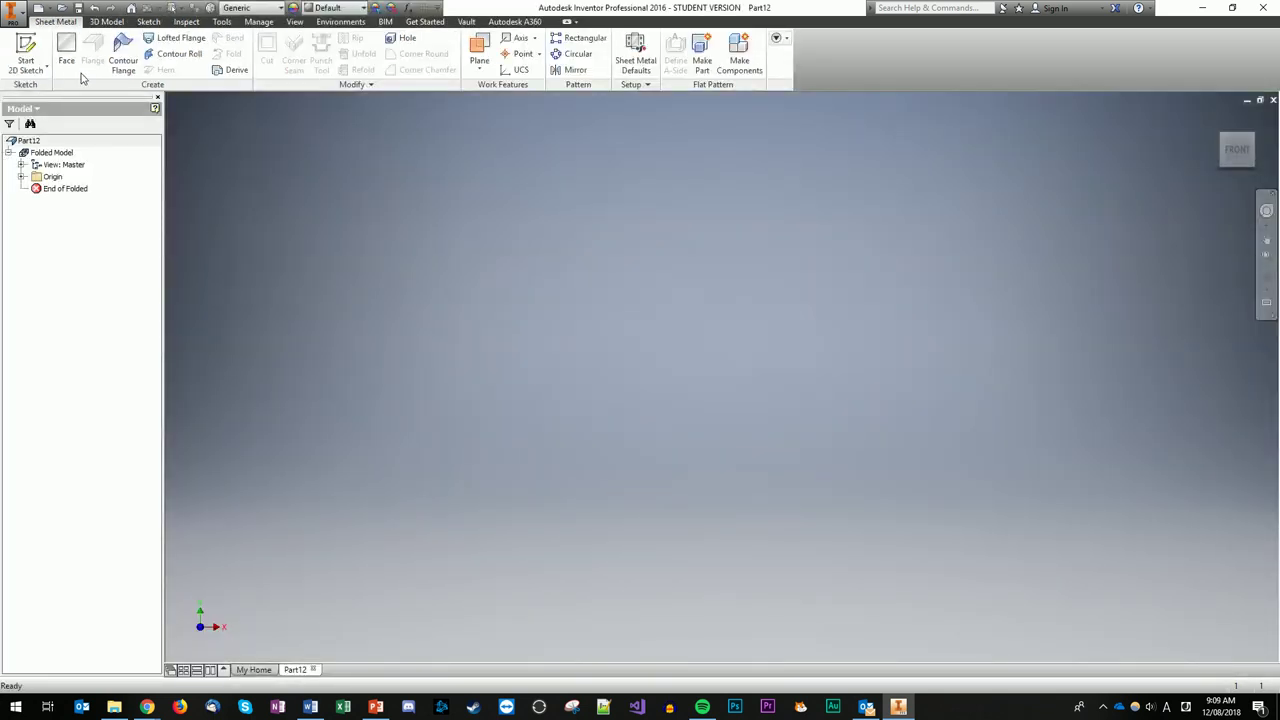
left_click(26, 52)
left_click(645, 209)
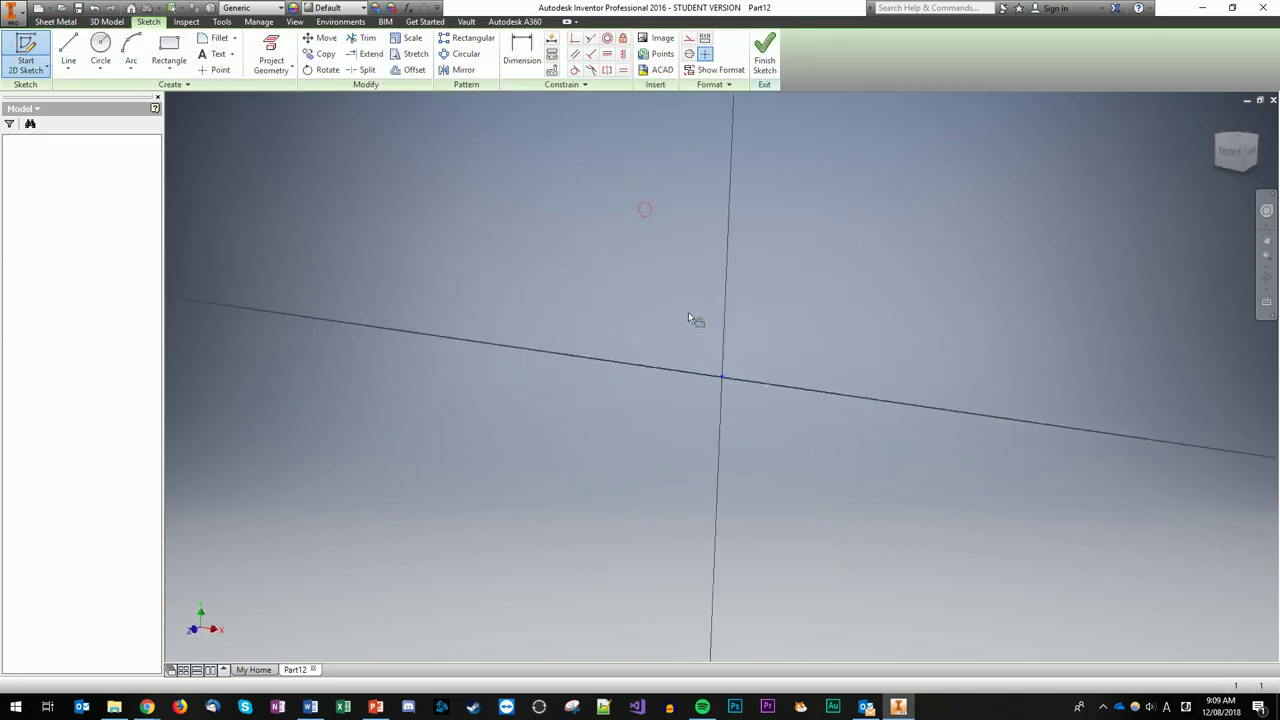
Draw the truss's base as a 540 mm line at 0 degrees starting from the sketch origin
left_click(1268, 238)
left_click_drag(986, 260, 576, 427)
left_click_drag(952, 389, 980, 381)
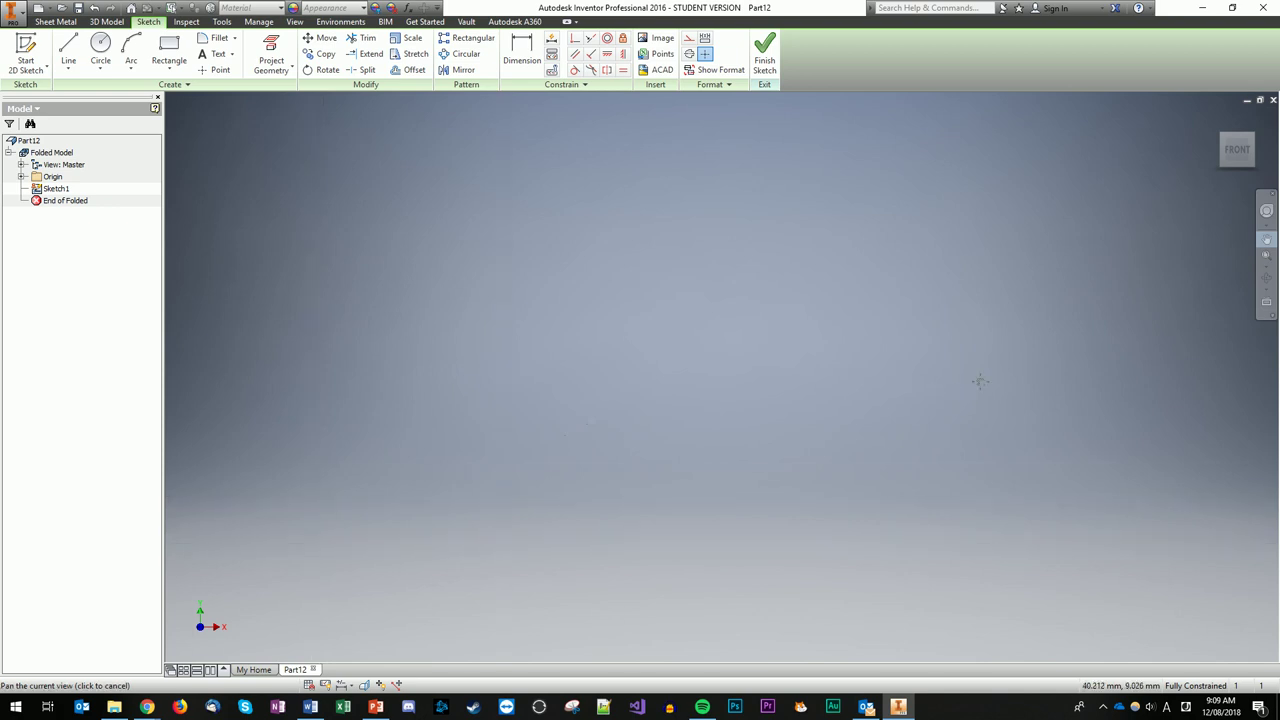
mouse_move(190, 577)
left_mouse_down()
mouse_move(340, 517)
mouse_move(1220, 340)
mouse_move(353, 432)
left_mouse_up()
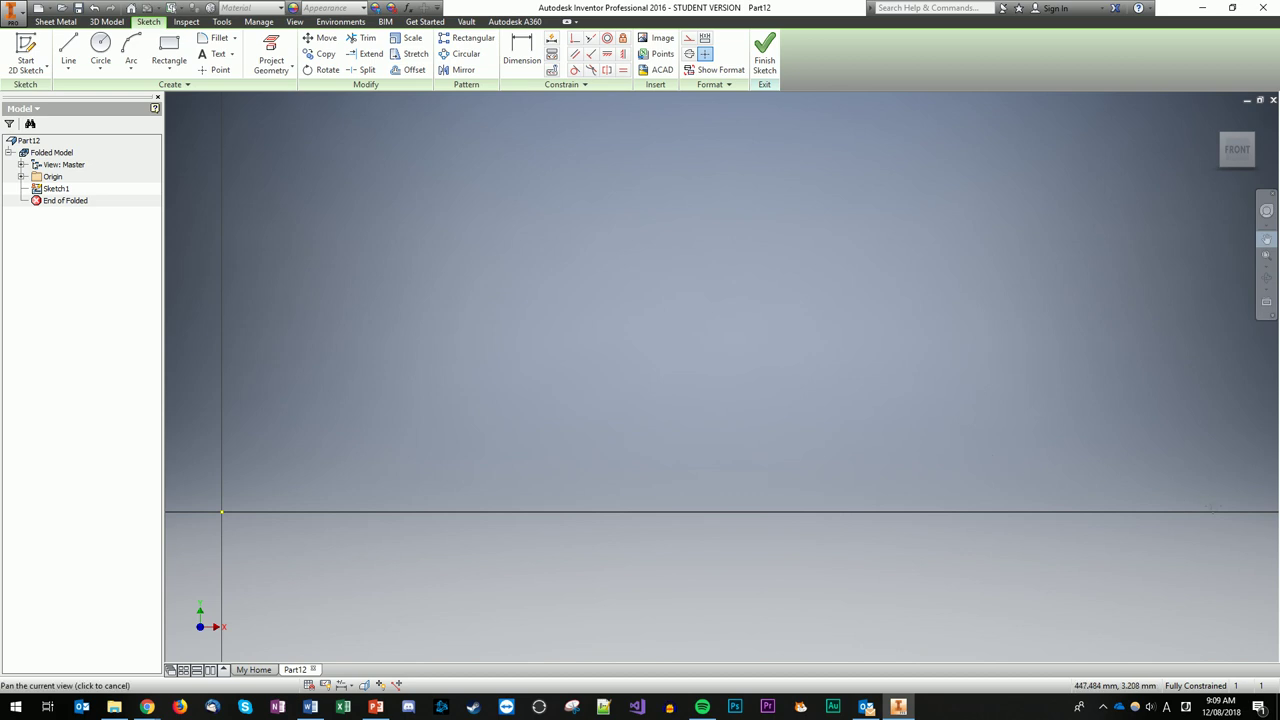
mouse_move(477, 433)
left_mouse_down()
mouse_move(1159, 381)
mouse_move(779, 452)
mouse_move(612, 446)
mouse_move(1199, 368)
mouse_move(740, 420)
mouse_move(634, 403)
left_mouse_up()
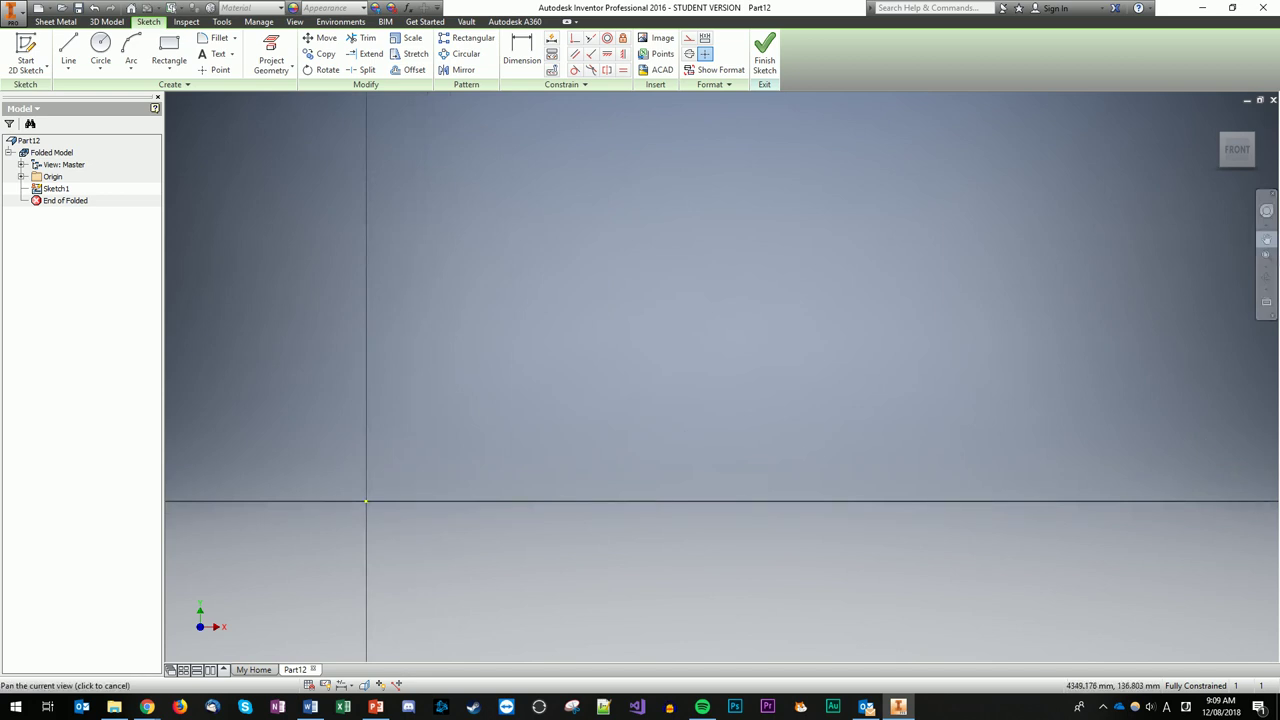
scroll(856, 366, "up", 3)
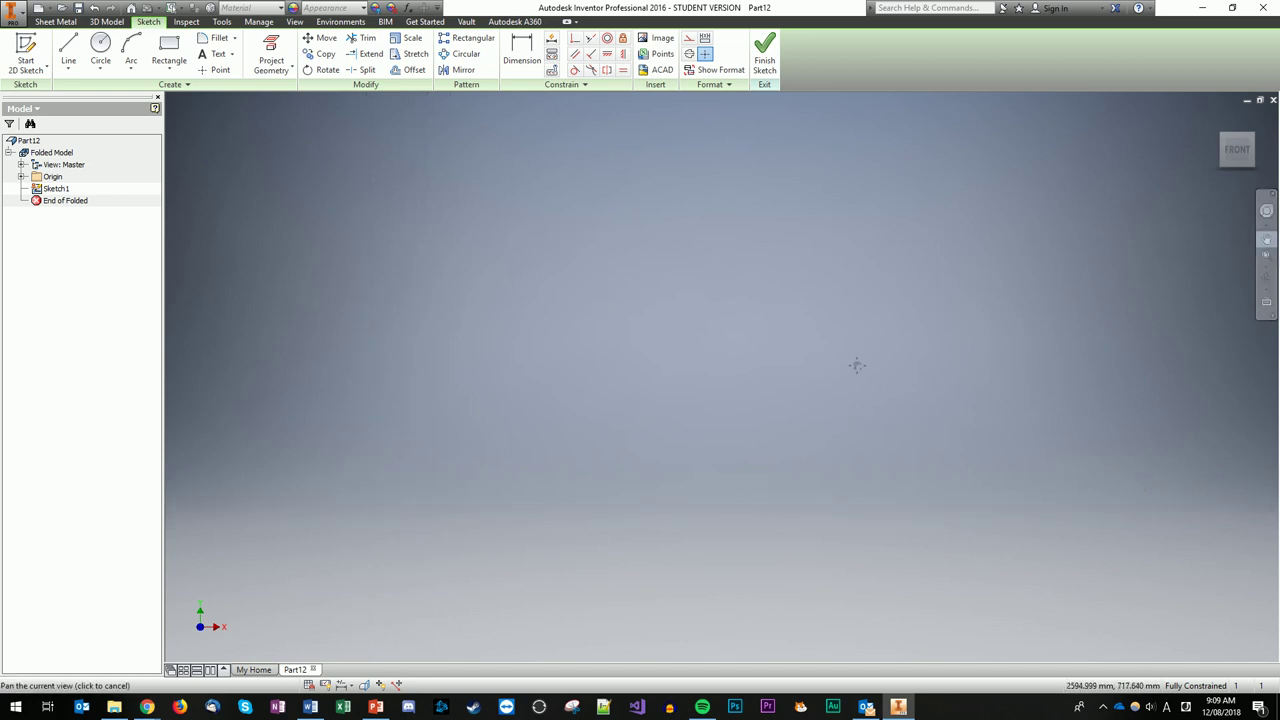
scroll(856, 366, "down", 4)
left_click_drag(489, 434, 394, 469)
scroll(329, 481, "up", 3)
mouse_move(663, 498)
left_mouse_down()
mouse_move(902, 468)
mouse_move(891, 451)
mouse_move(871, 460)
left_mouse_up()
mouse_move(940, 429)
left_mouse_down()
mouse_move(959, 457)
mouse_move(1188, 399)
mouse_move(1079, 399)
mouse_move(1184, 516)
left_mouse_up()
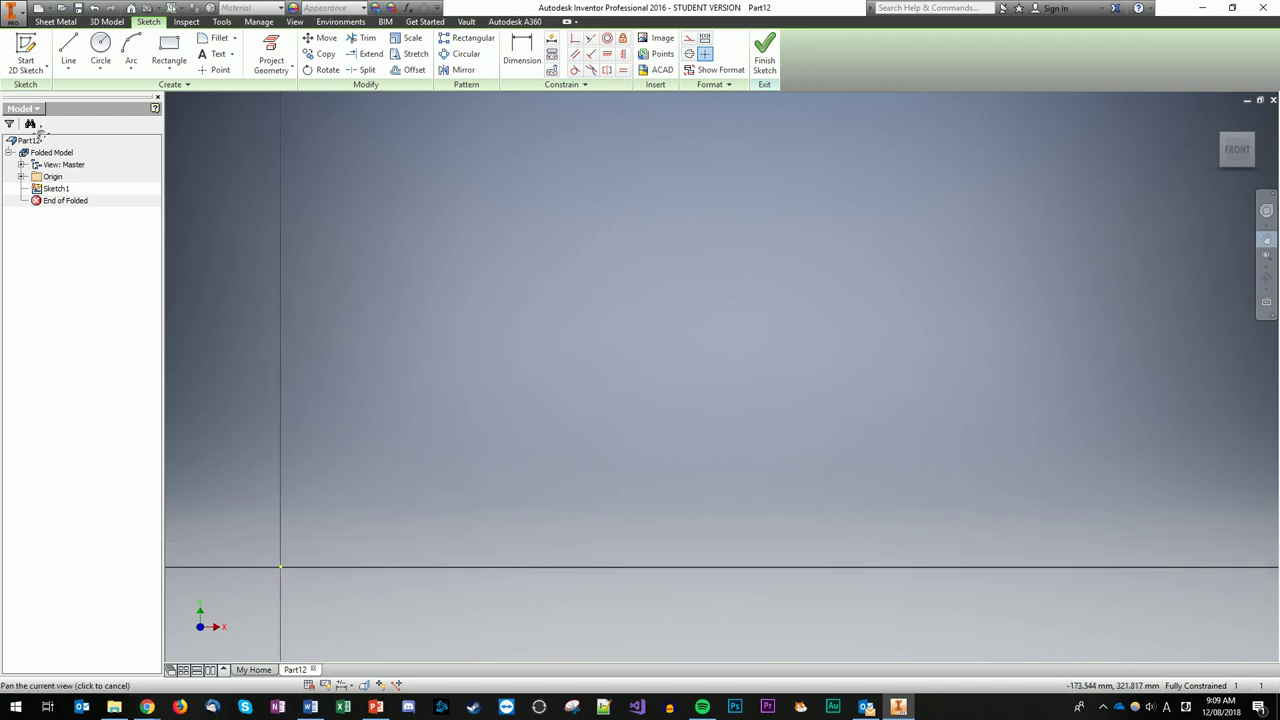
left_click(68, 50)
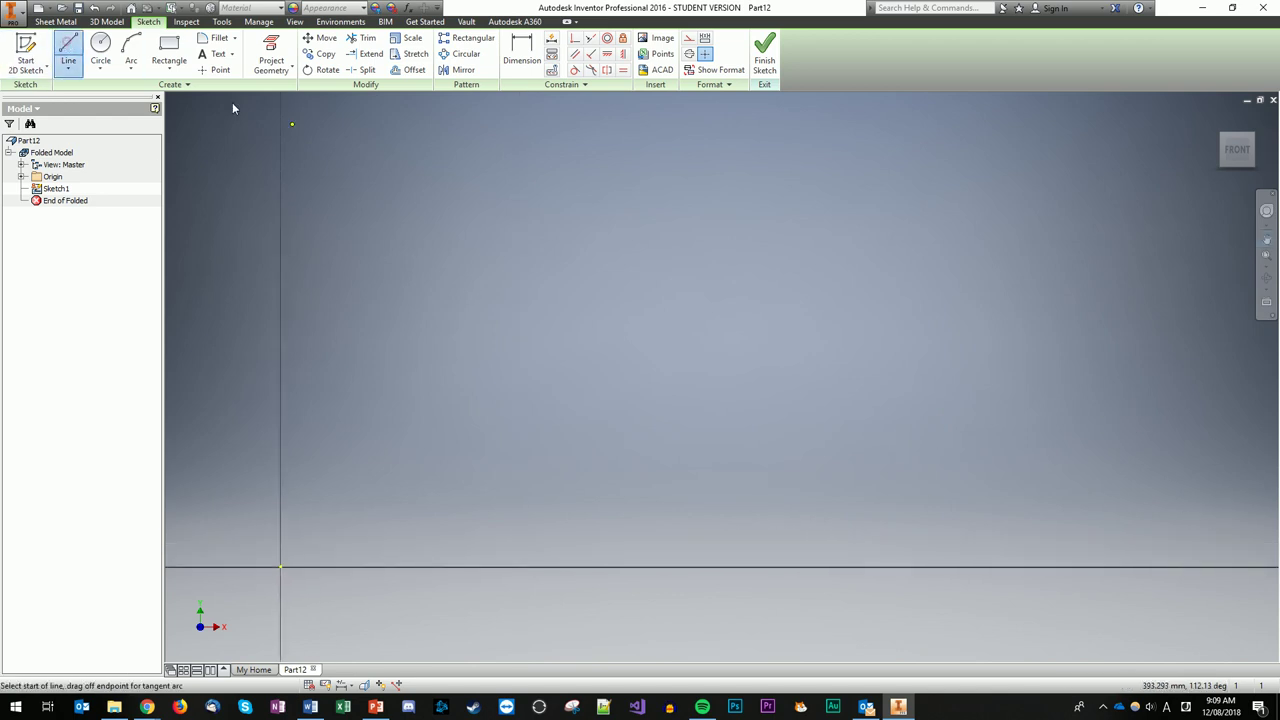
left_click(280, 567)
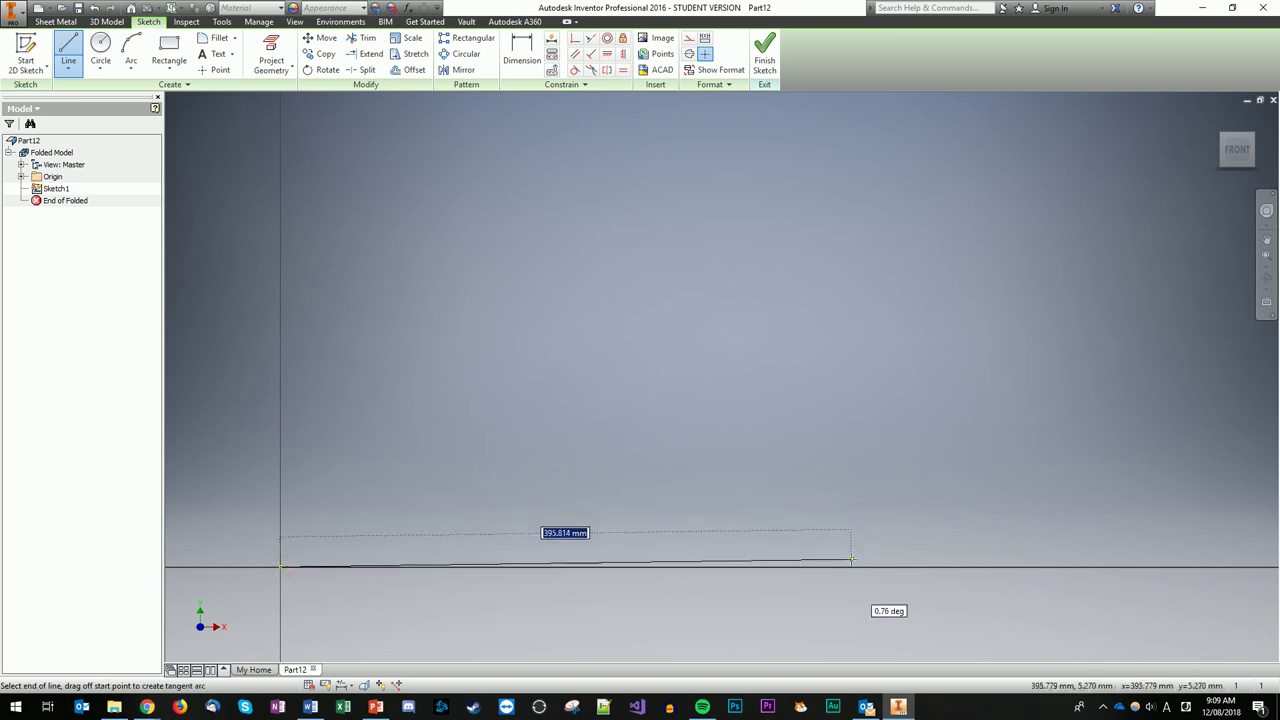
type("540.")
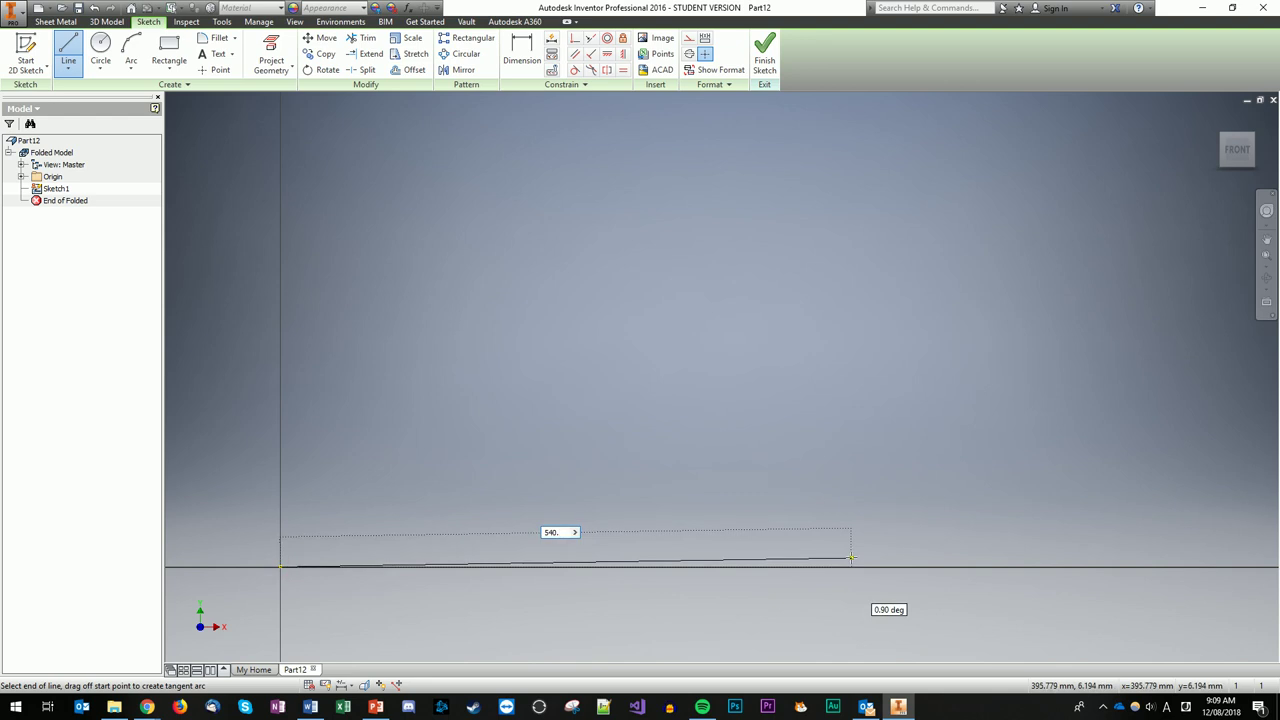
key("Tab")
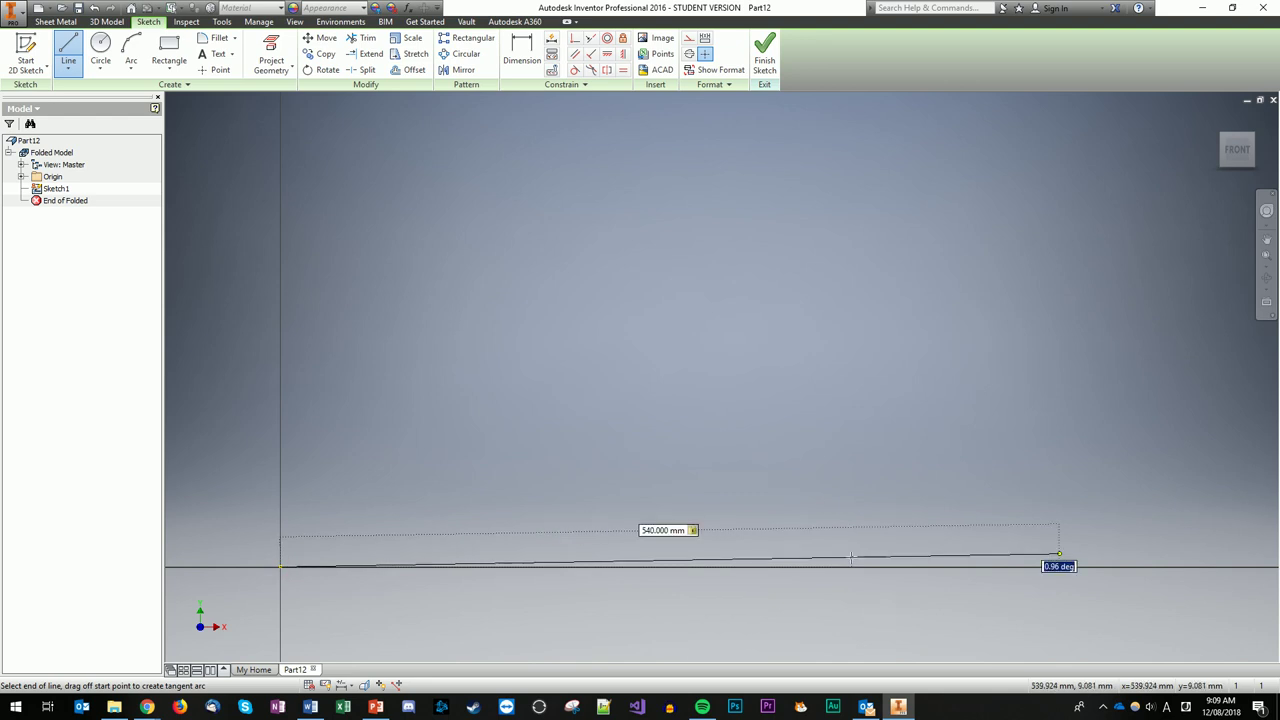
type("0")
key("Tab")
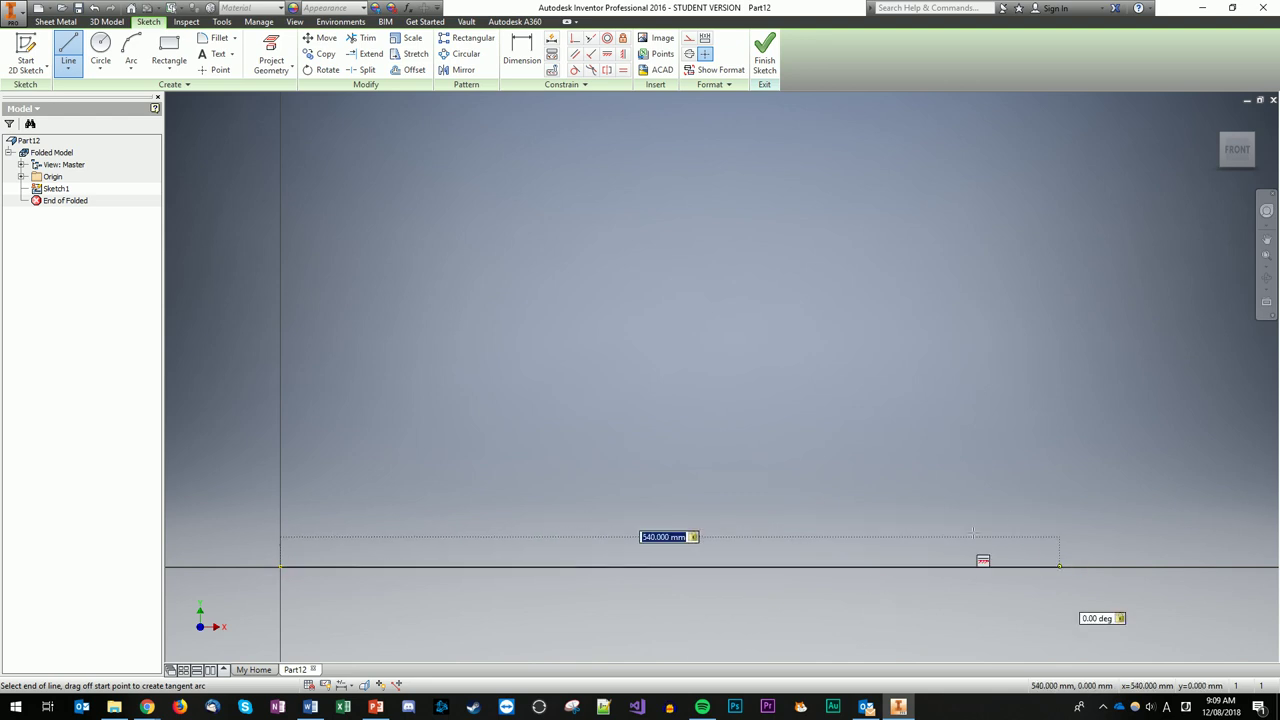
key("Return")
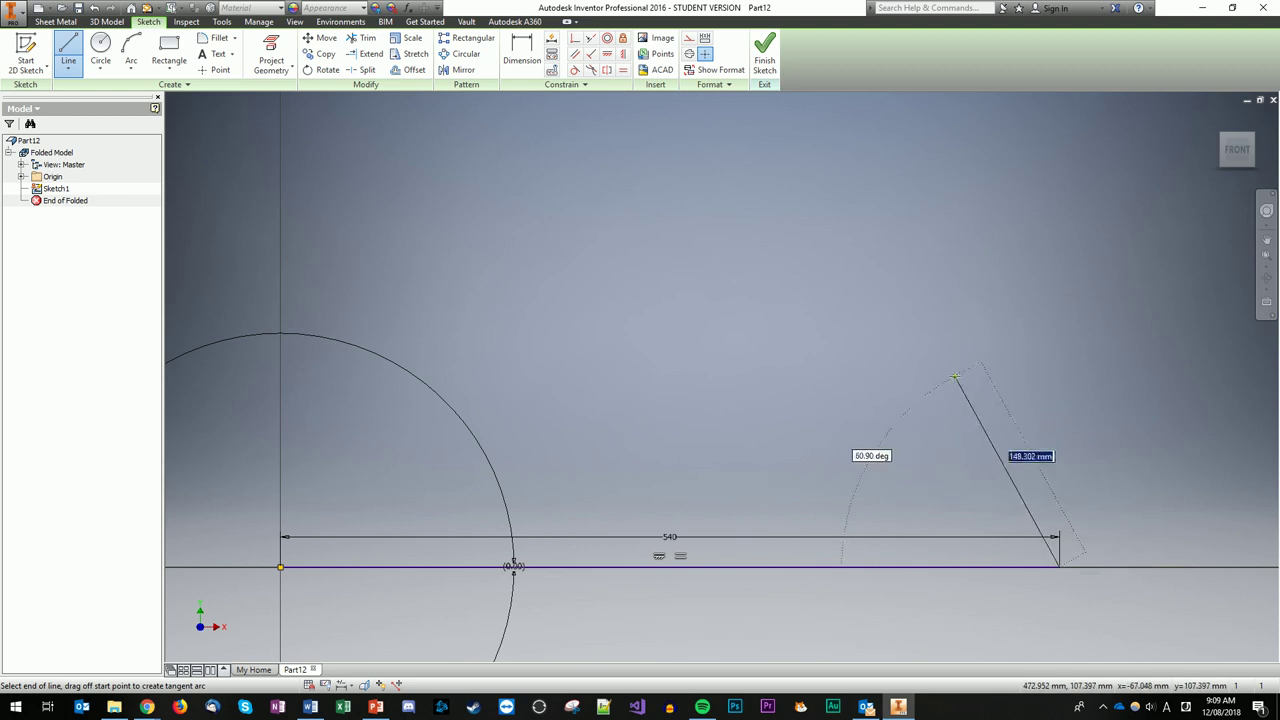
Switch to Calculator and divide 540 by 3 to get the length of each truss member
key("alt+Tab")
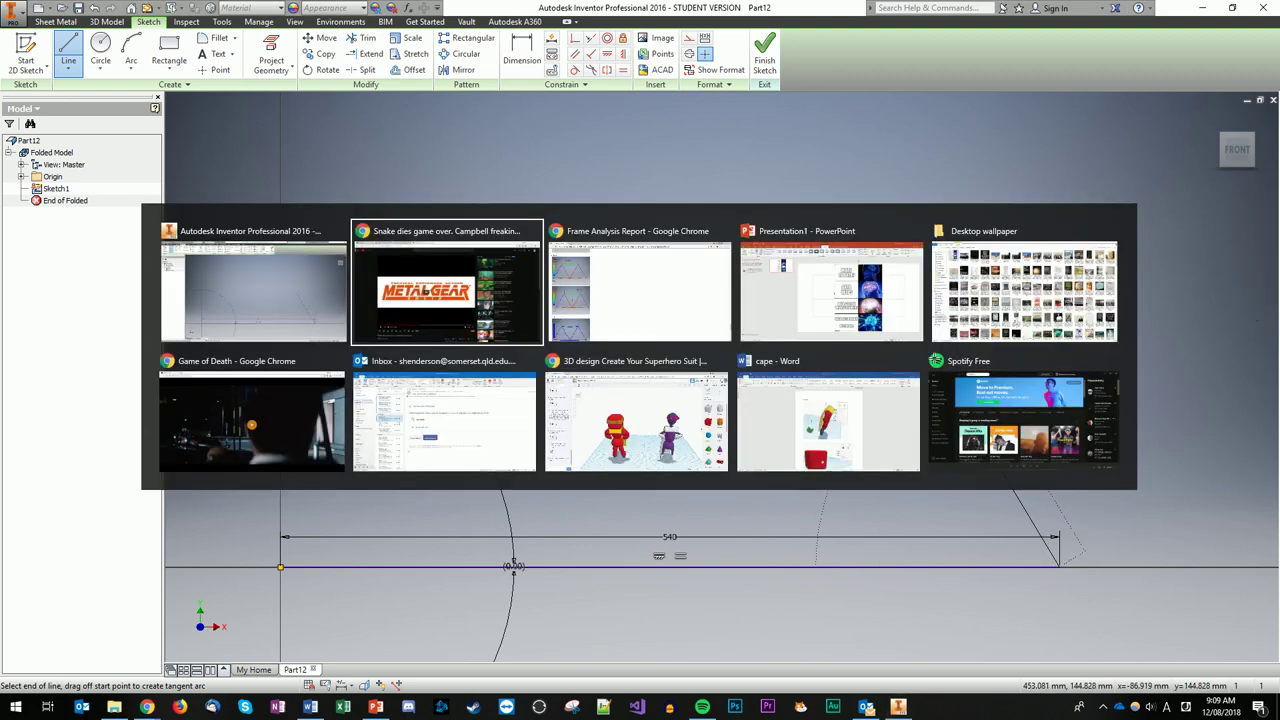
key("alt+Tab")
key("alt+Tab")
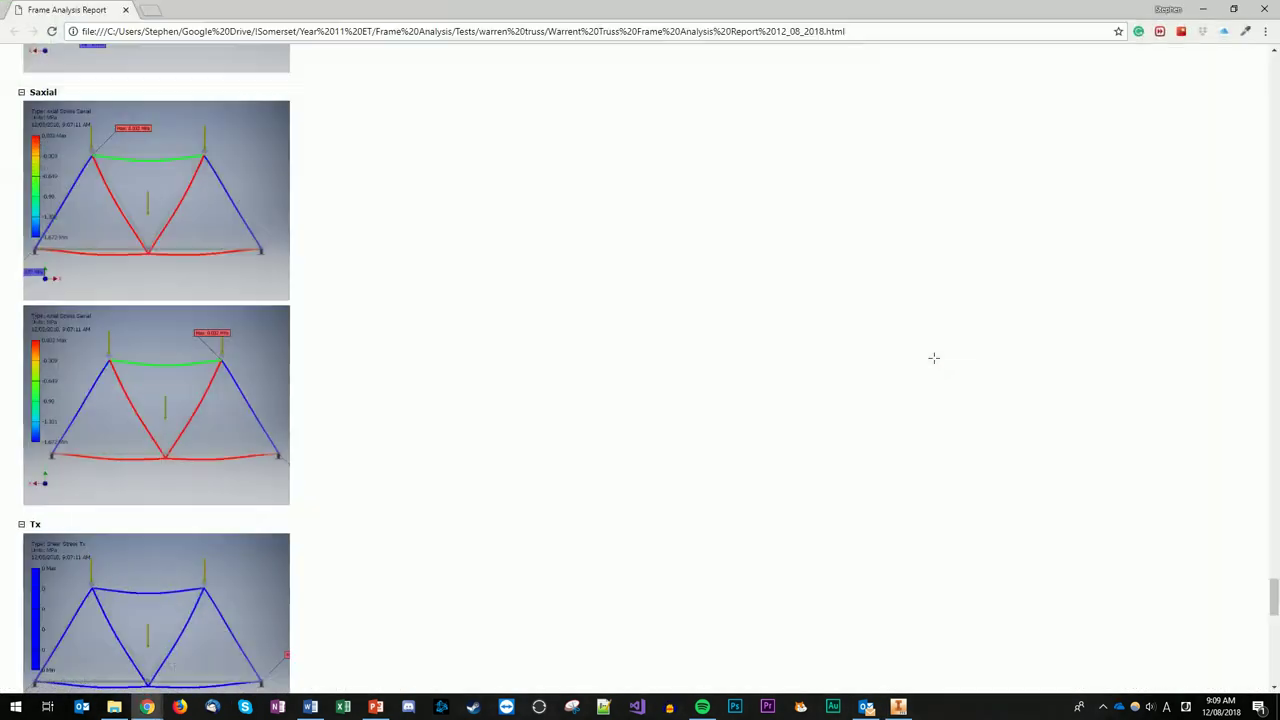
key("alt+Tab")
key("super")
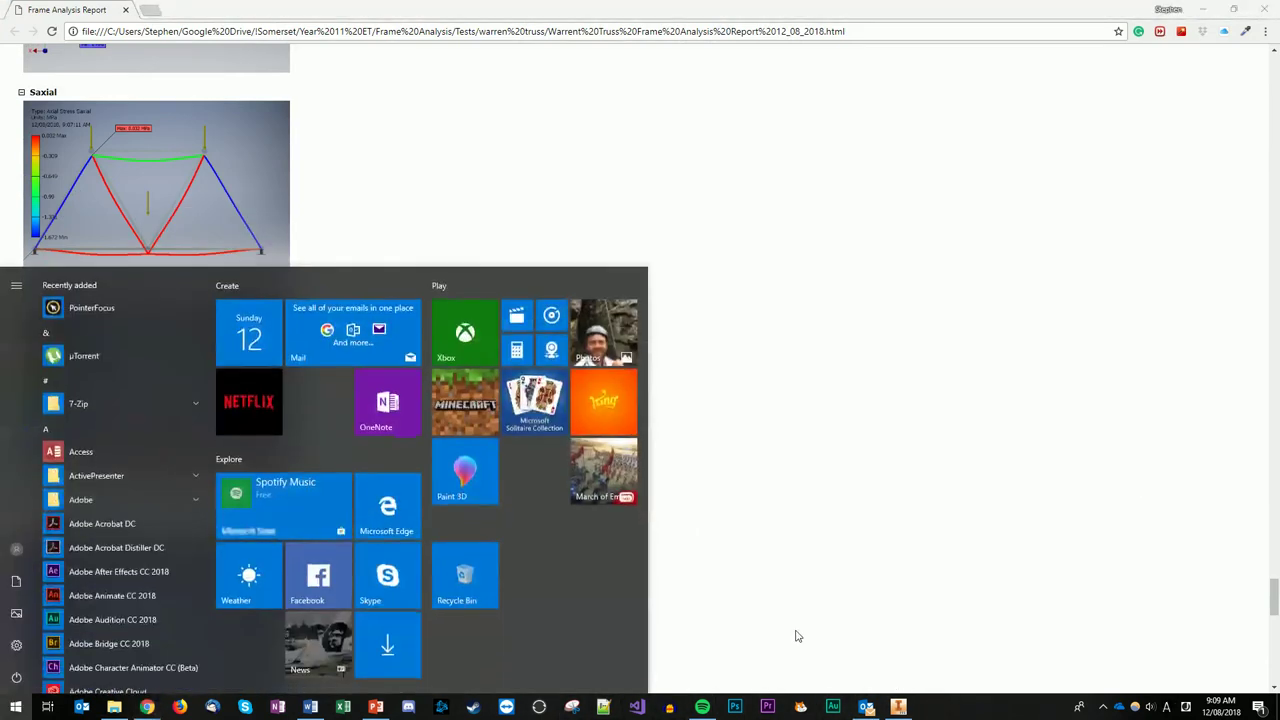
type("calcu")
key("Return")
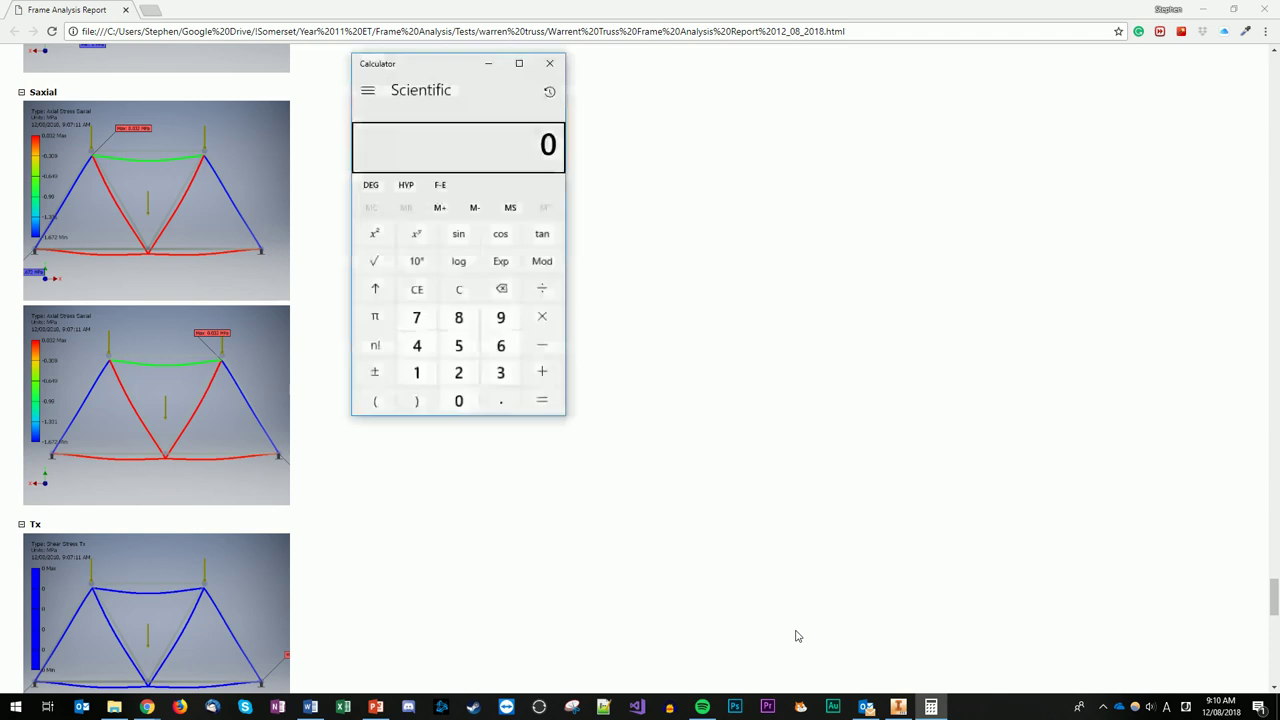
type("540/3")
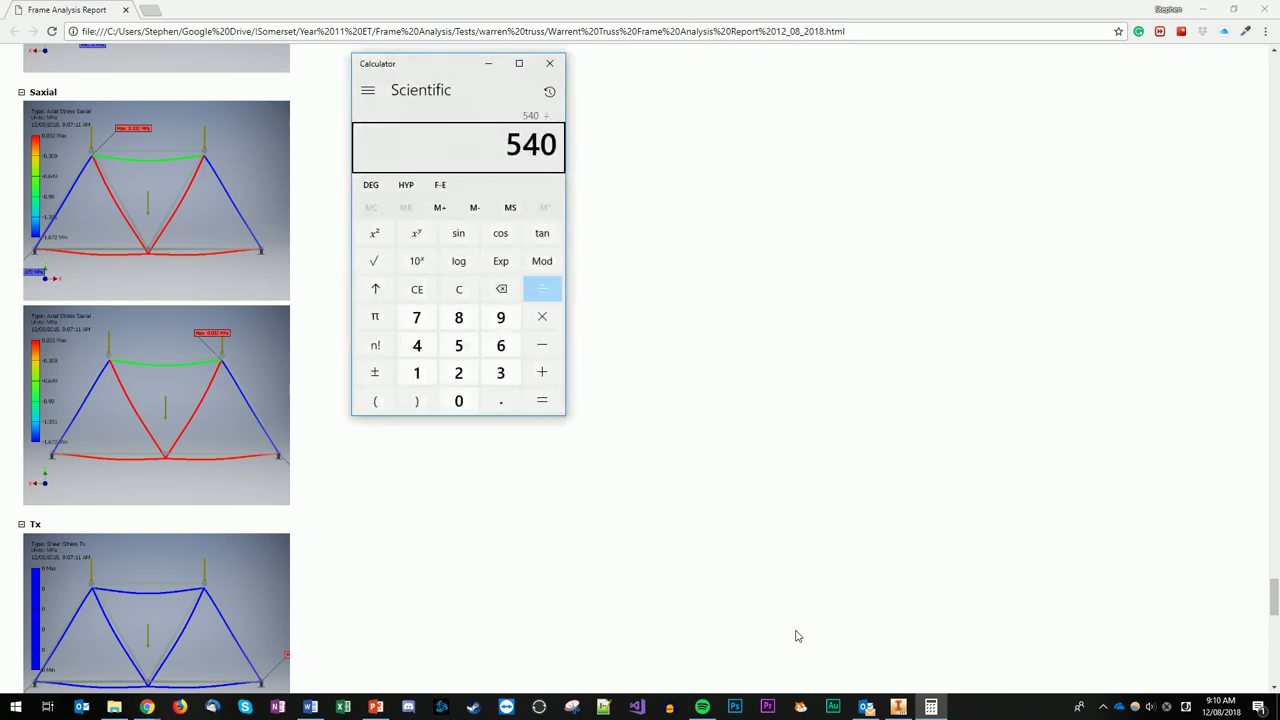
key("Return")
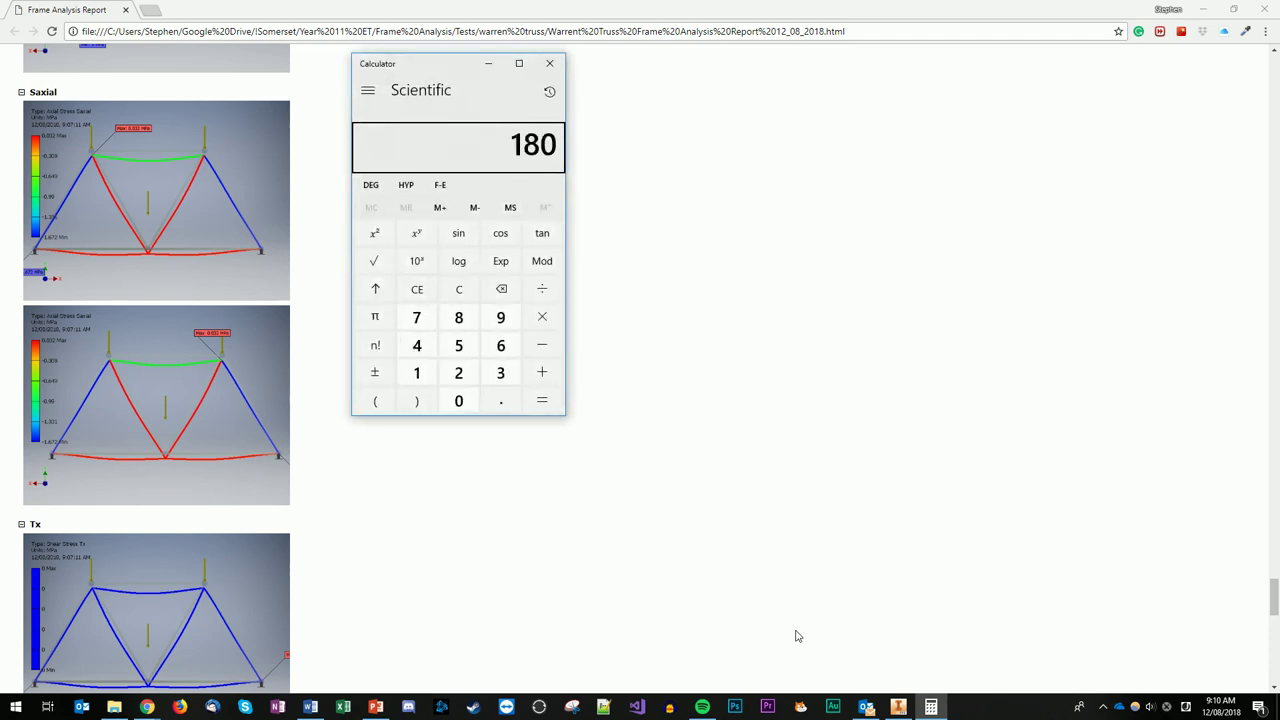
Return to Inventor and draw a 180 mm line rising from the base line's far end at 60 degrees to it
left_click(898, 707)
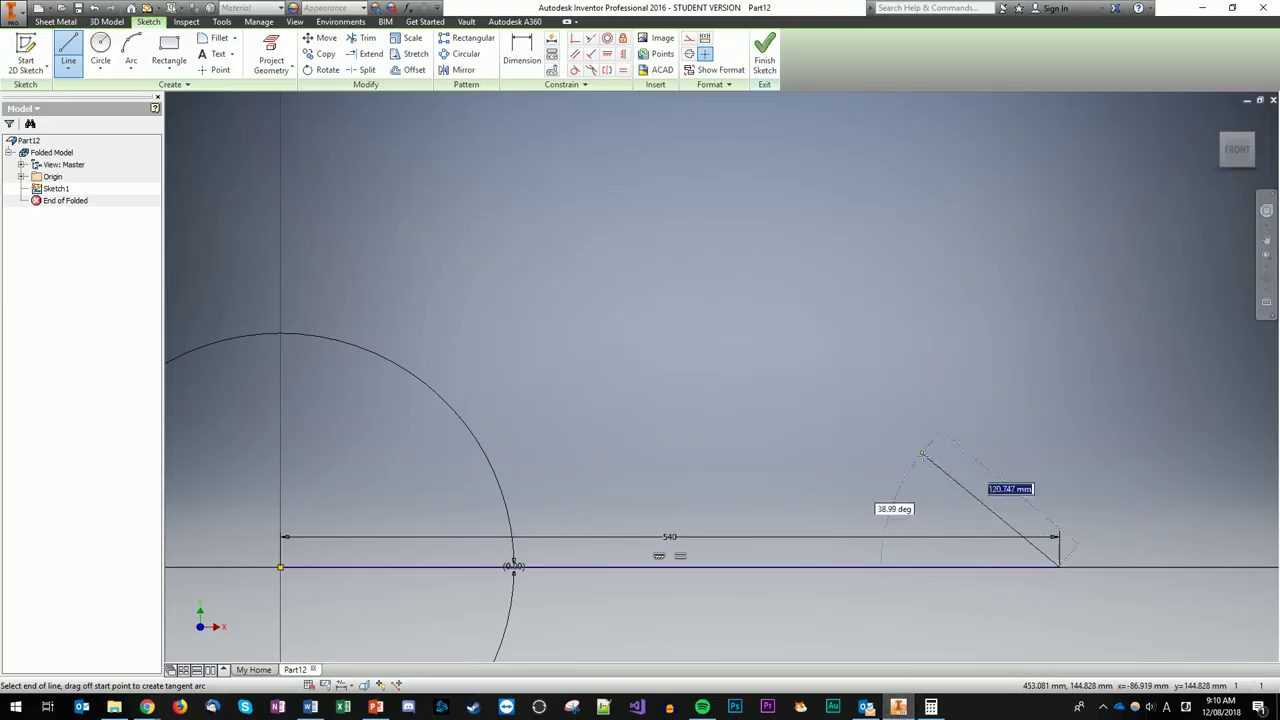
type("180")
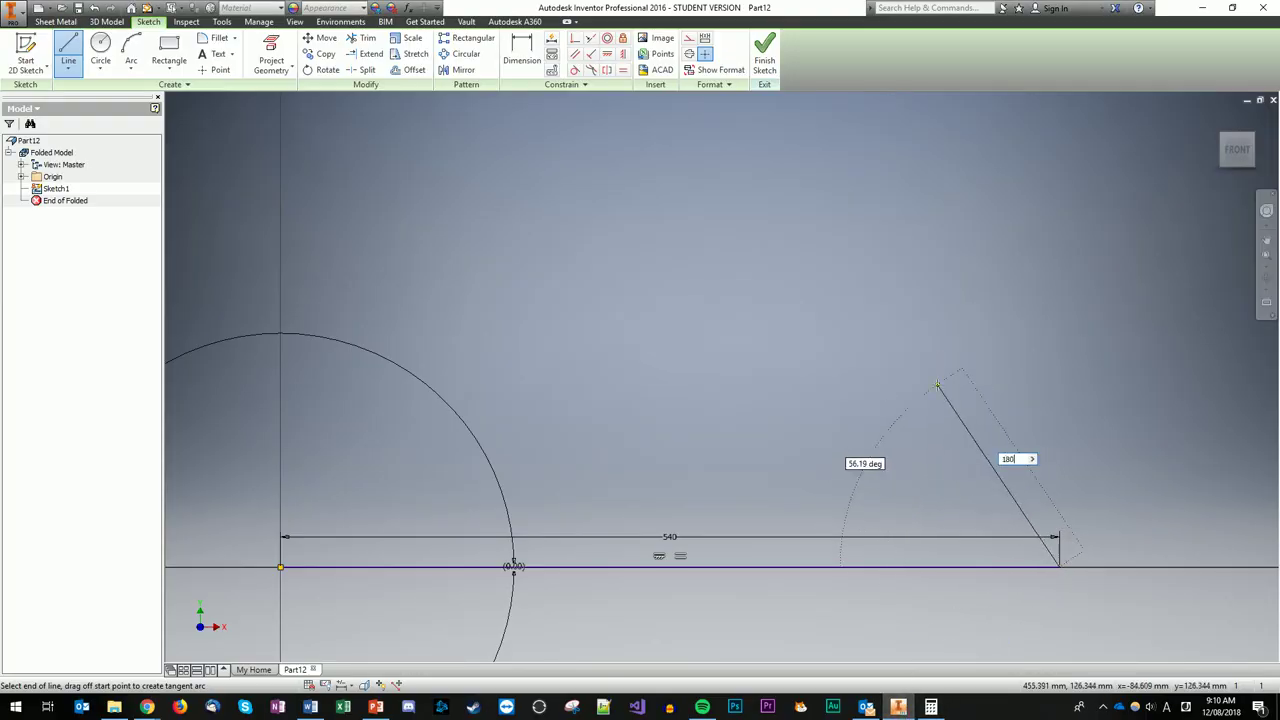
key("Tab")
type("60")
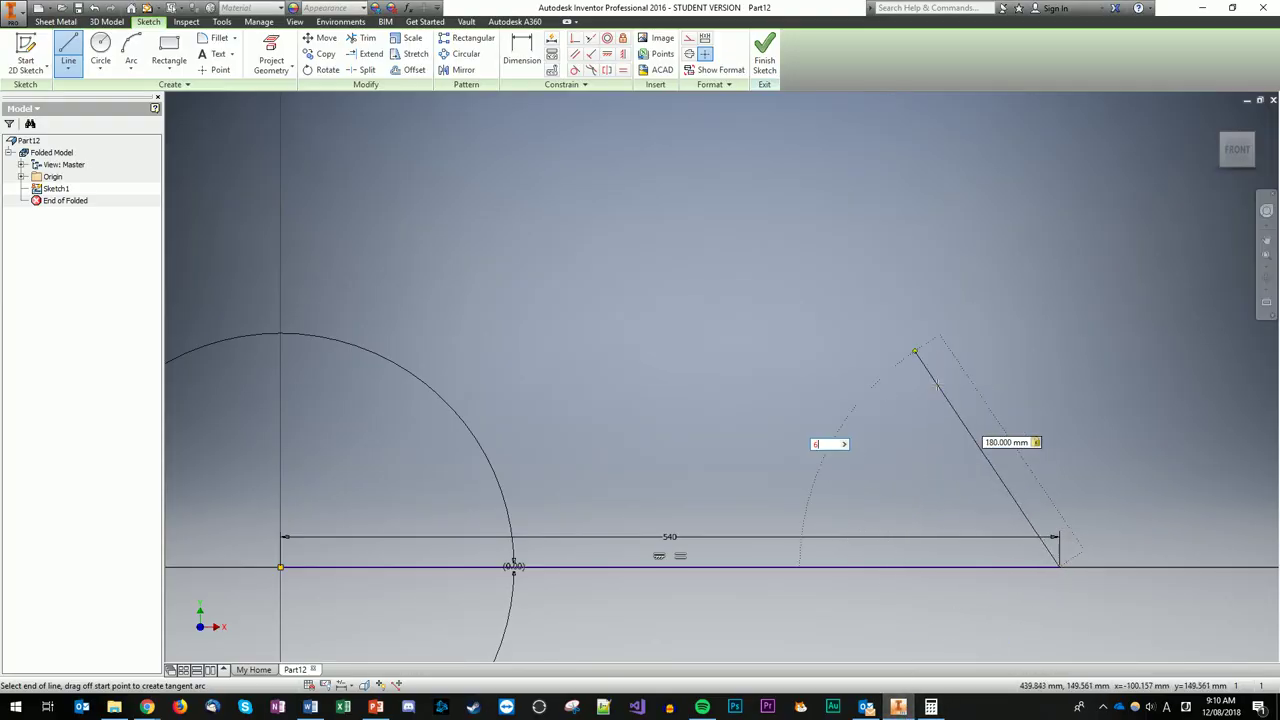
key("Tab")
left_click(937, 384)
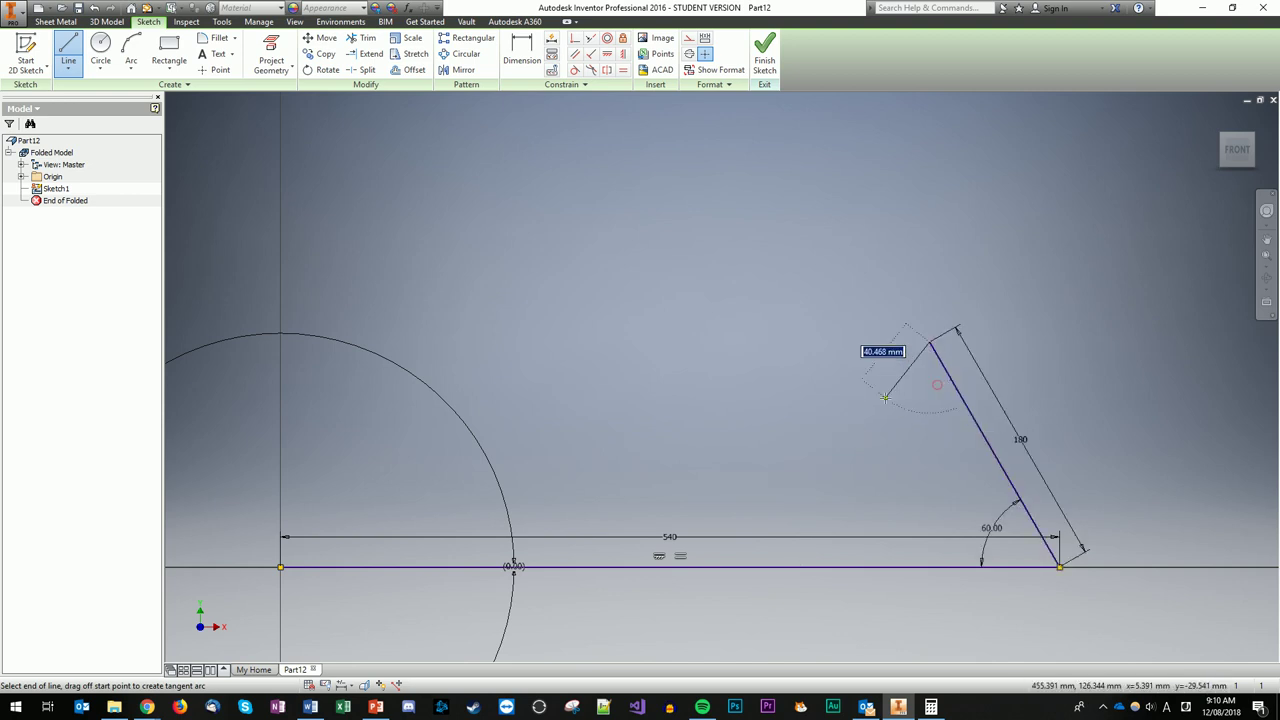
Draw a 180 mm line from the first apex down to the base line, at 60 degrees to the previous member
type("180.")
key("Tab")
type("60")
key("Tab")
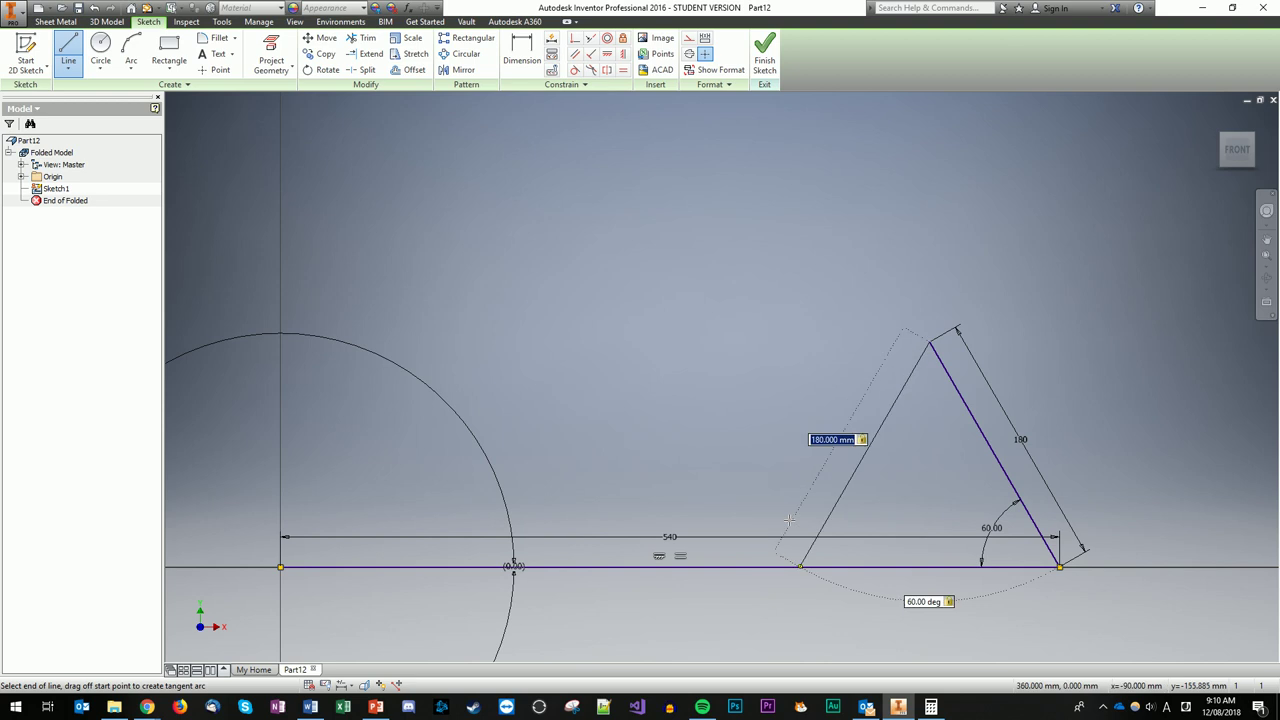
key("Return")
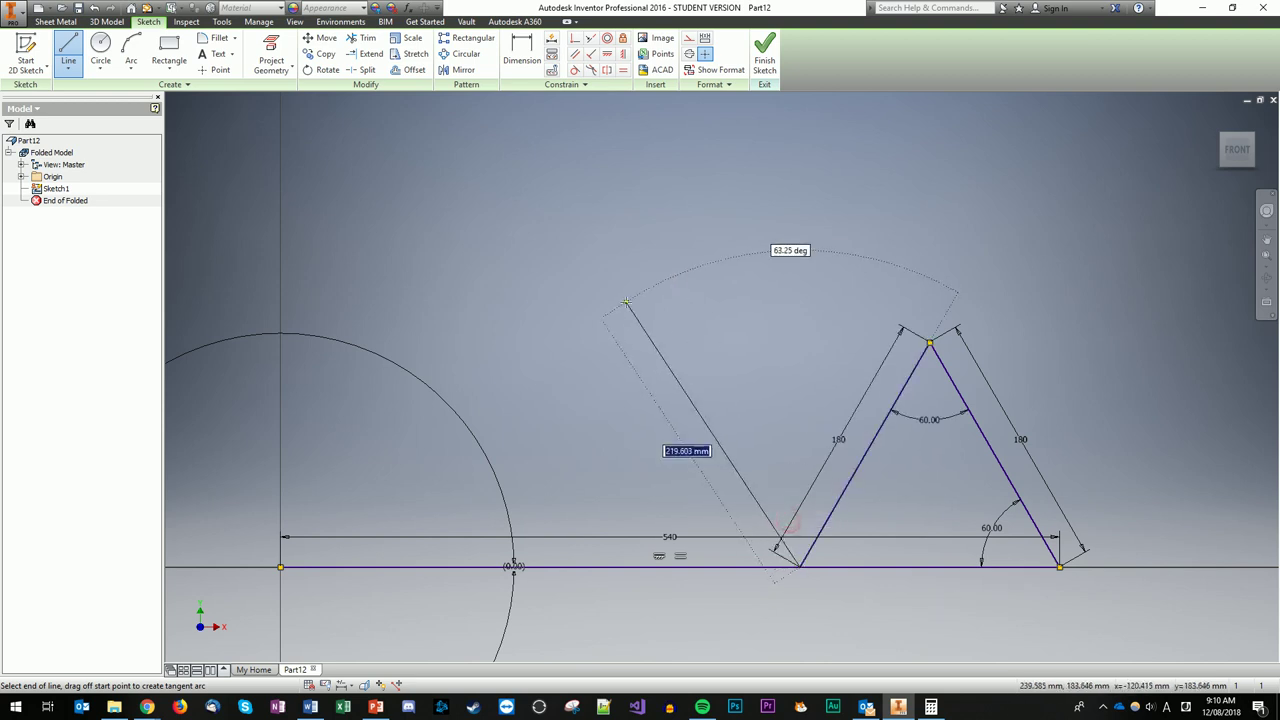
Draw a 180 mm line up from the first triangle's inner base point, at 60 degrees to the previous member
type("80")
key("Tab")
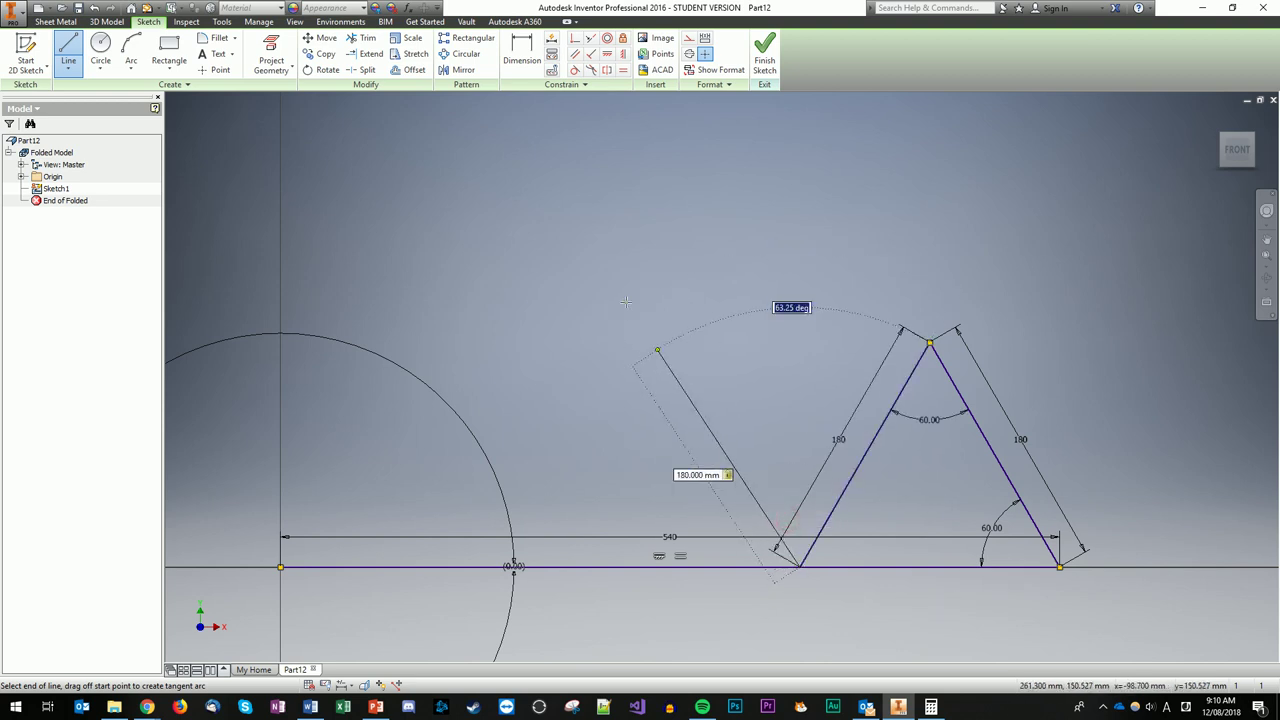
type("60")
key("Tab")
key("Return")
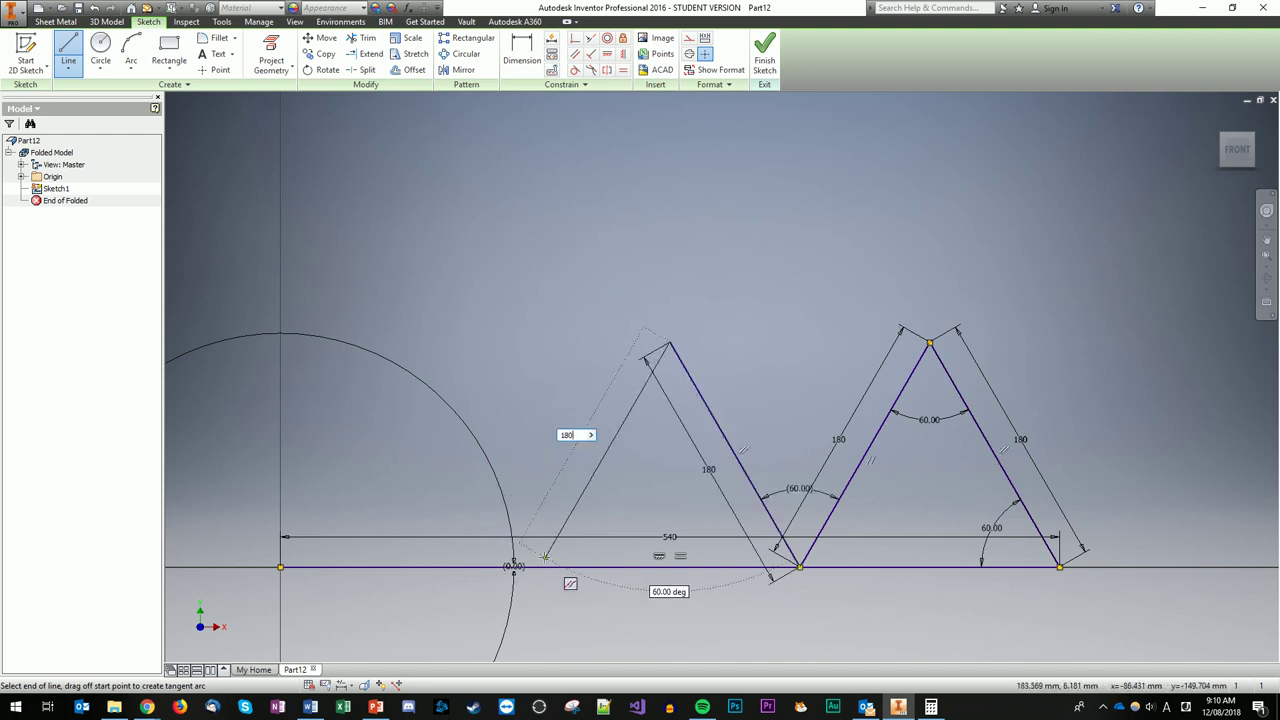
Draw a 180 mm line from the second apex down to the base line, at 60 degrees to the previous member
type("180")
key("Tab")
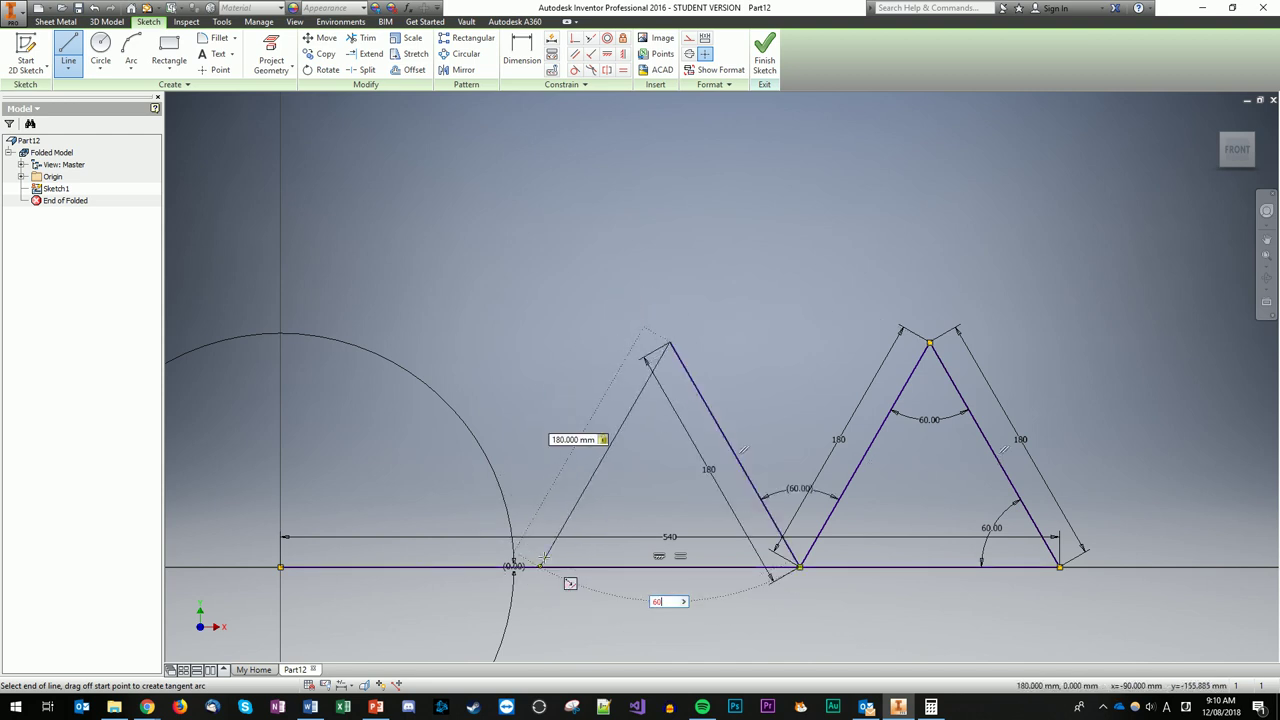
key("Tab")
key("Return")
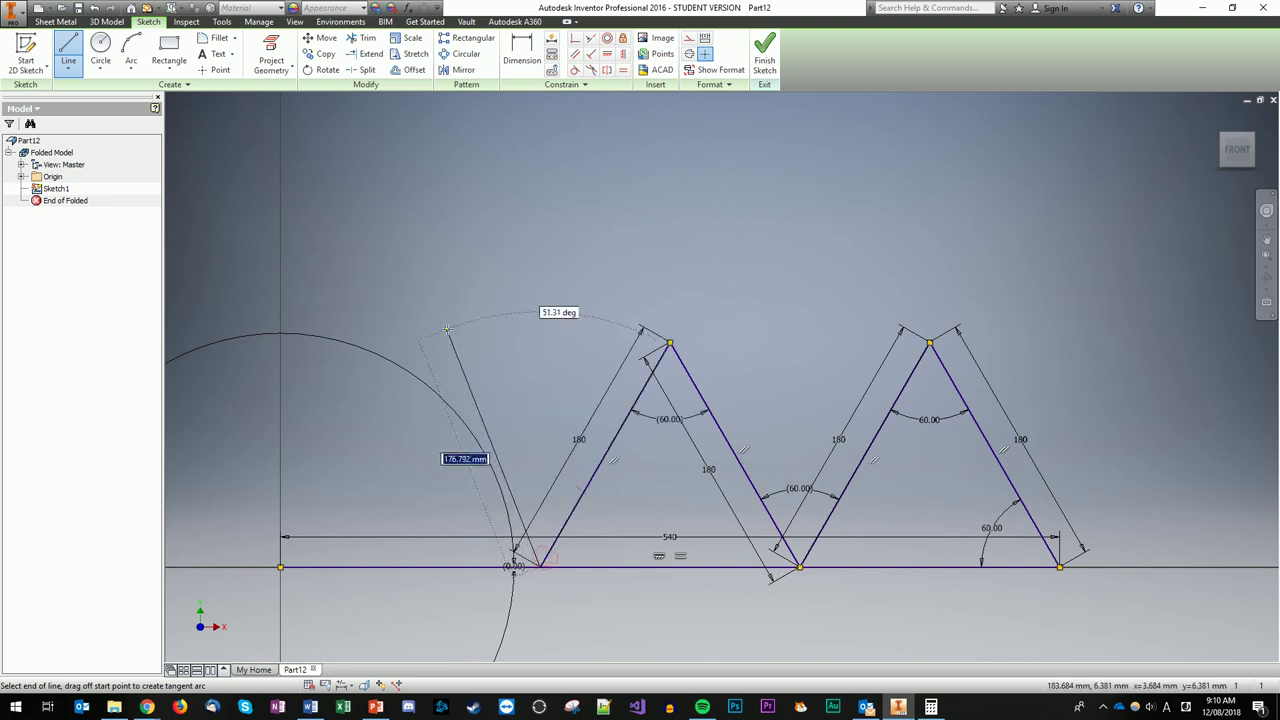
Draw a 180 mm line at 60 degrees up to the third apex, and close that triangle at the base line's start point
key("Tab")
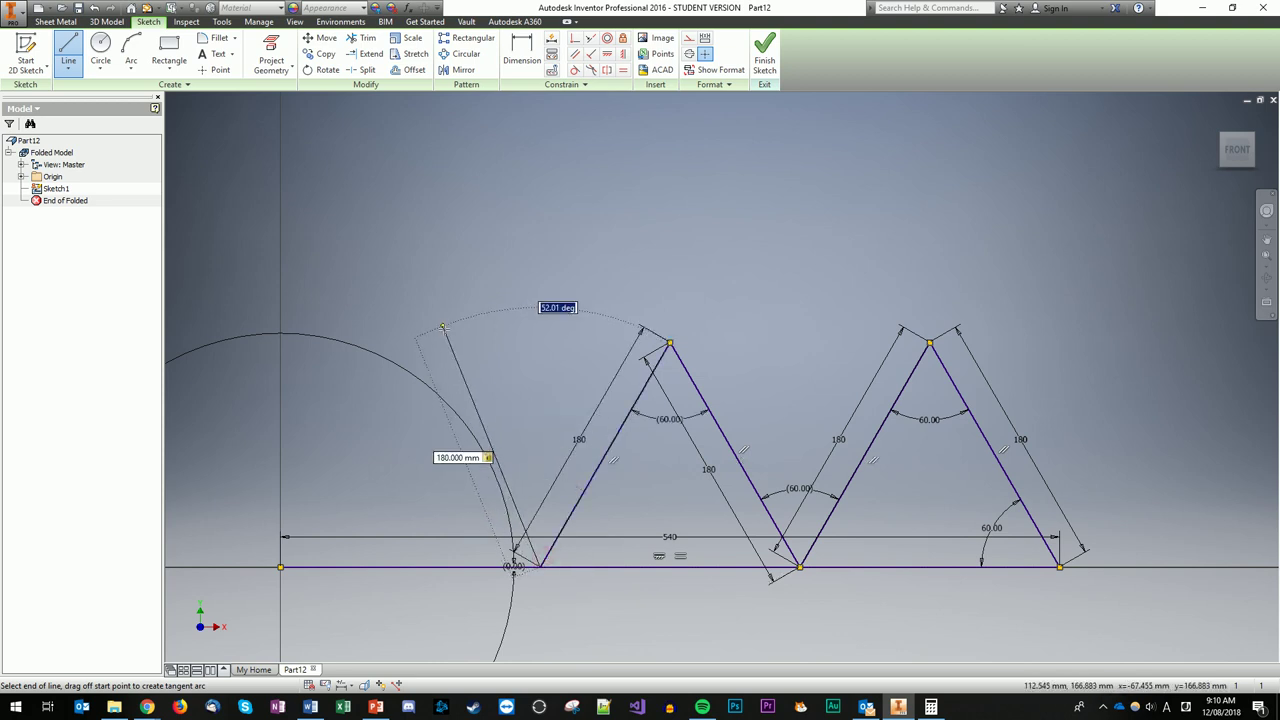
type("60")
key("Tab")
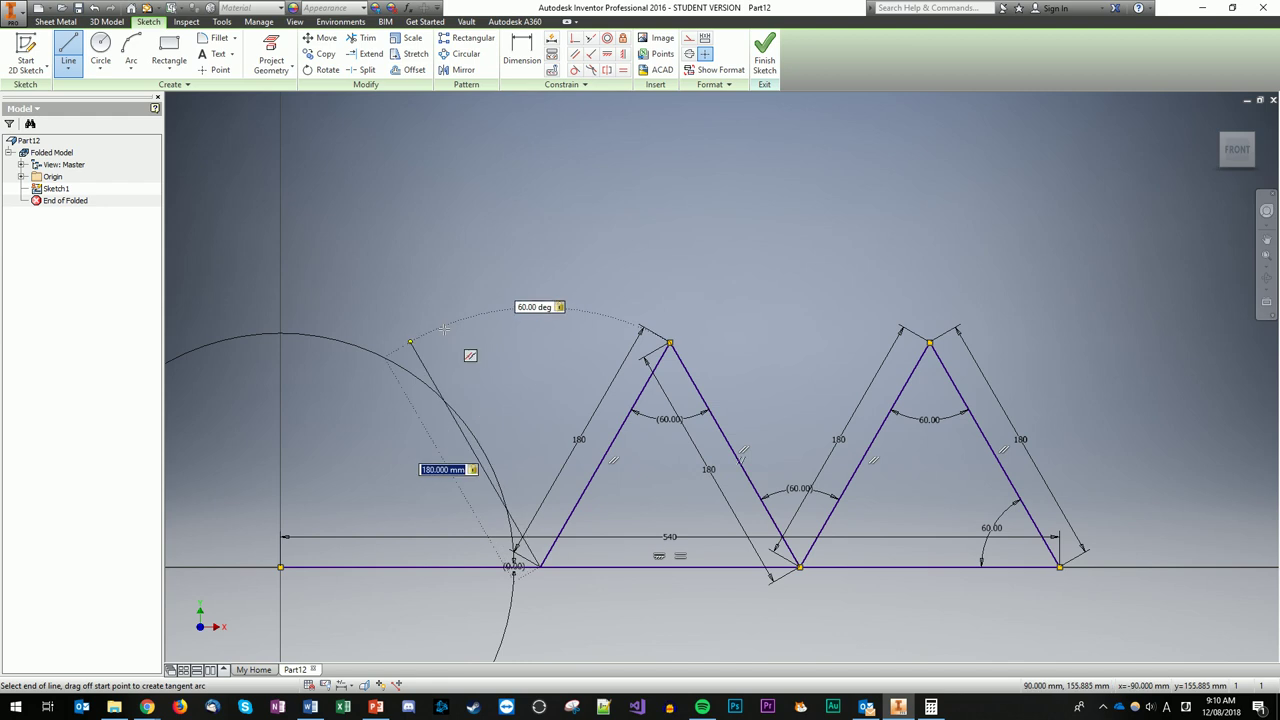
key("Return")
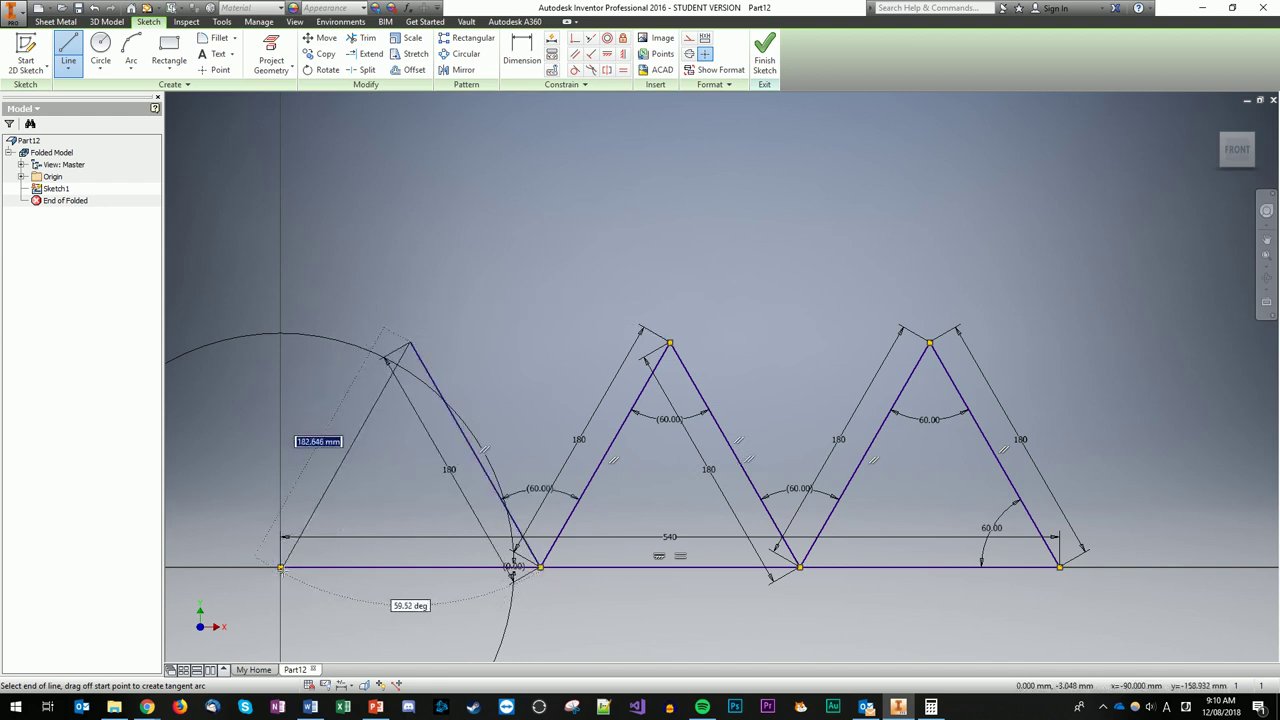
left_click(281, 566)
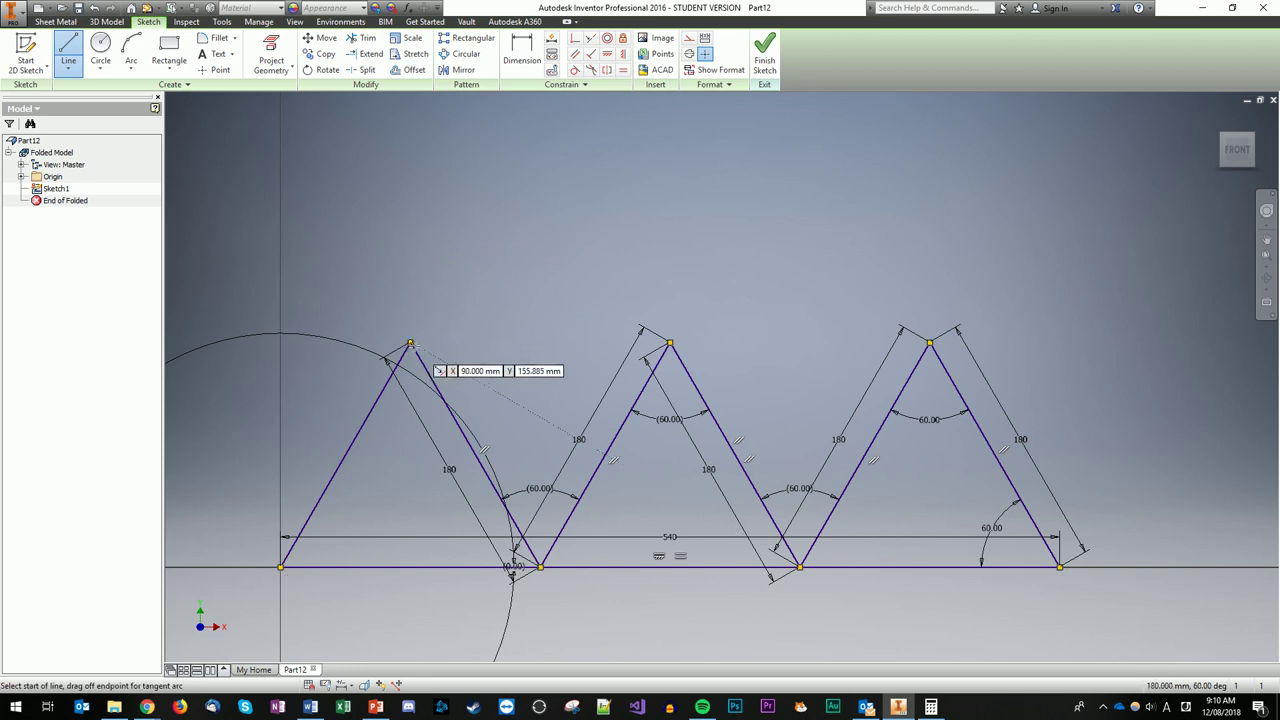
Draw the truss's top chord as two horizontal lines joining the three apexes
left_click(410, 342)
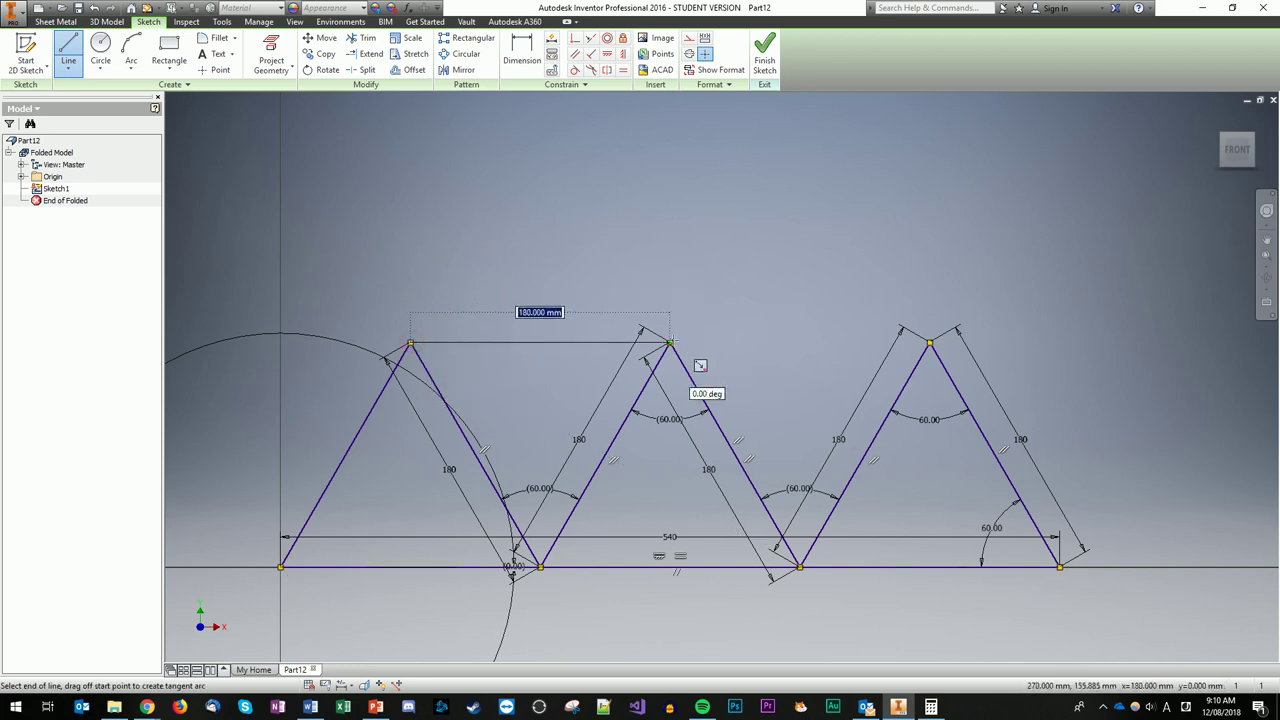
left_click(670, 342)
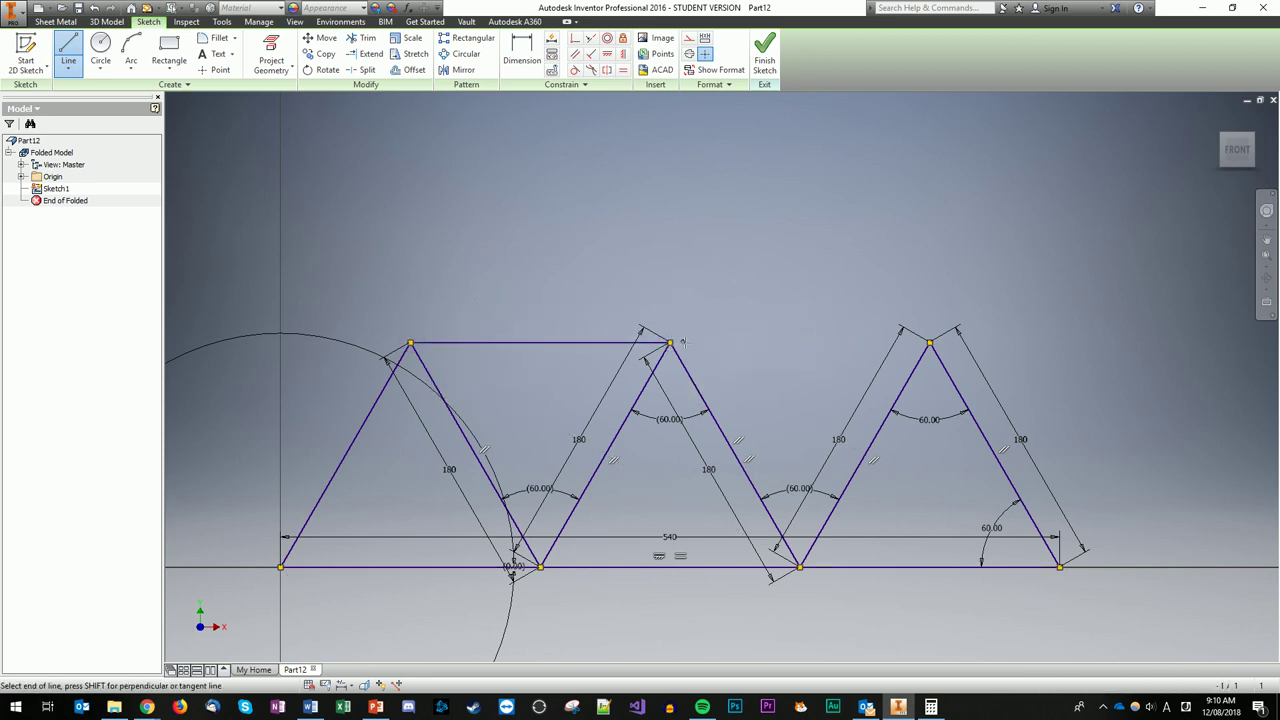
key("Escape")
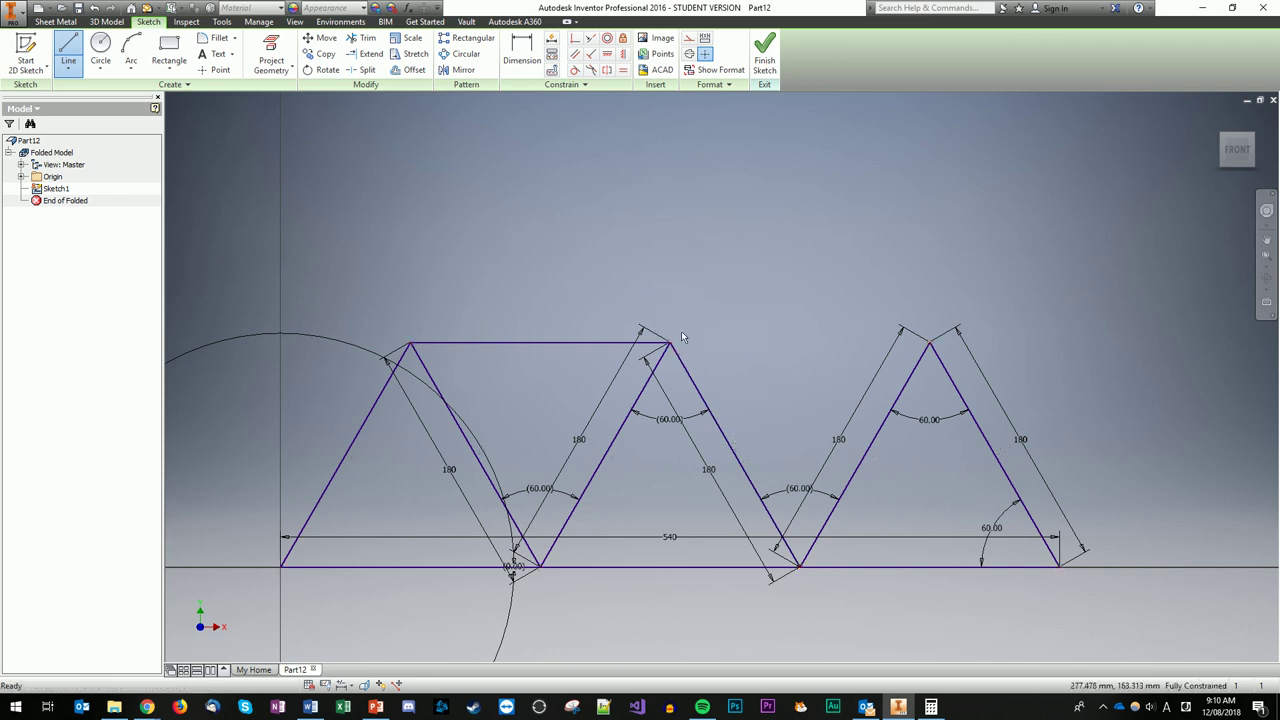
left_click(68, 50)
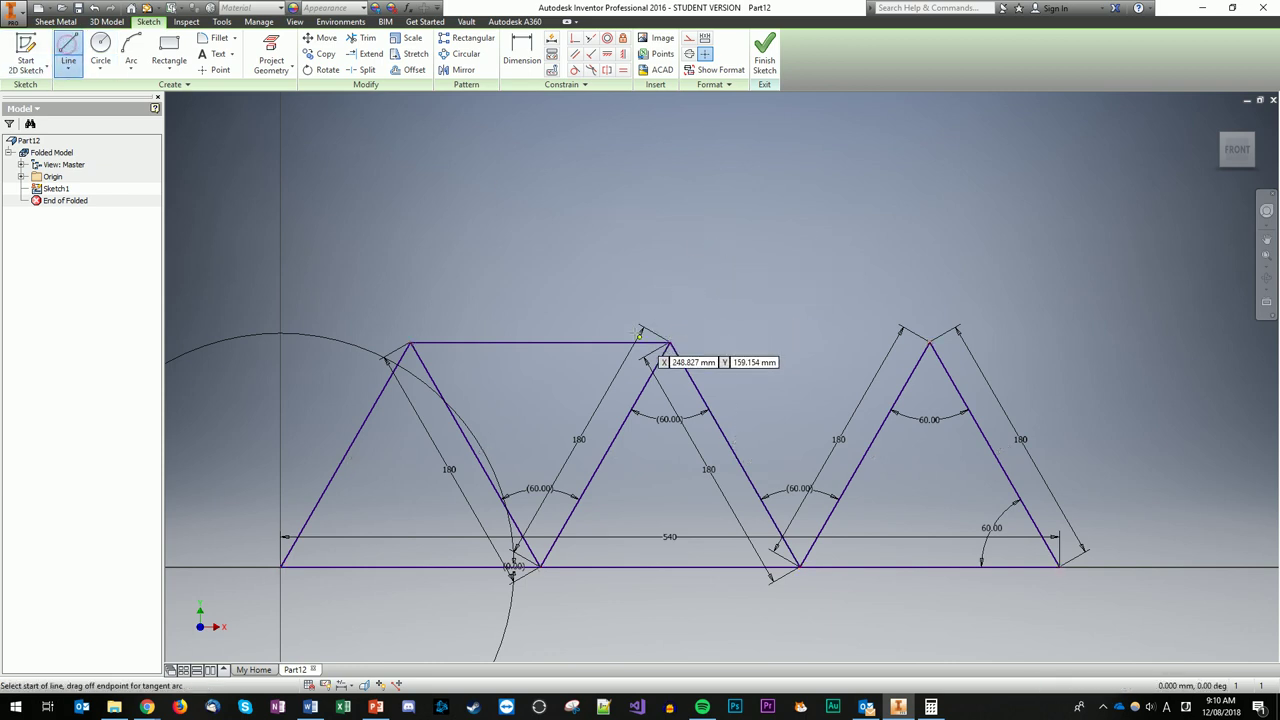
left_click(670, 342)
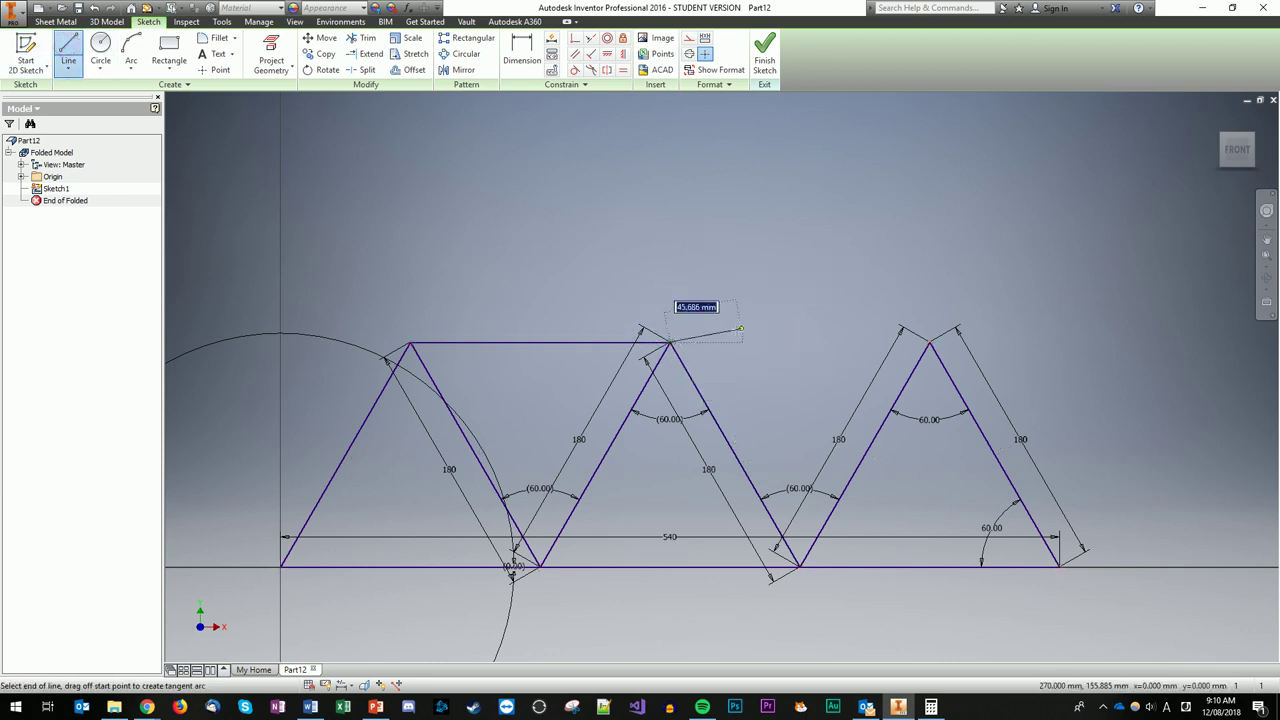
left_click(930, 343)
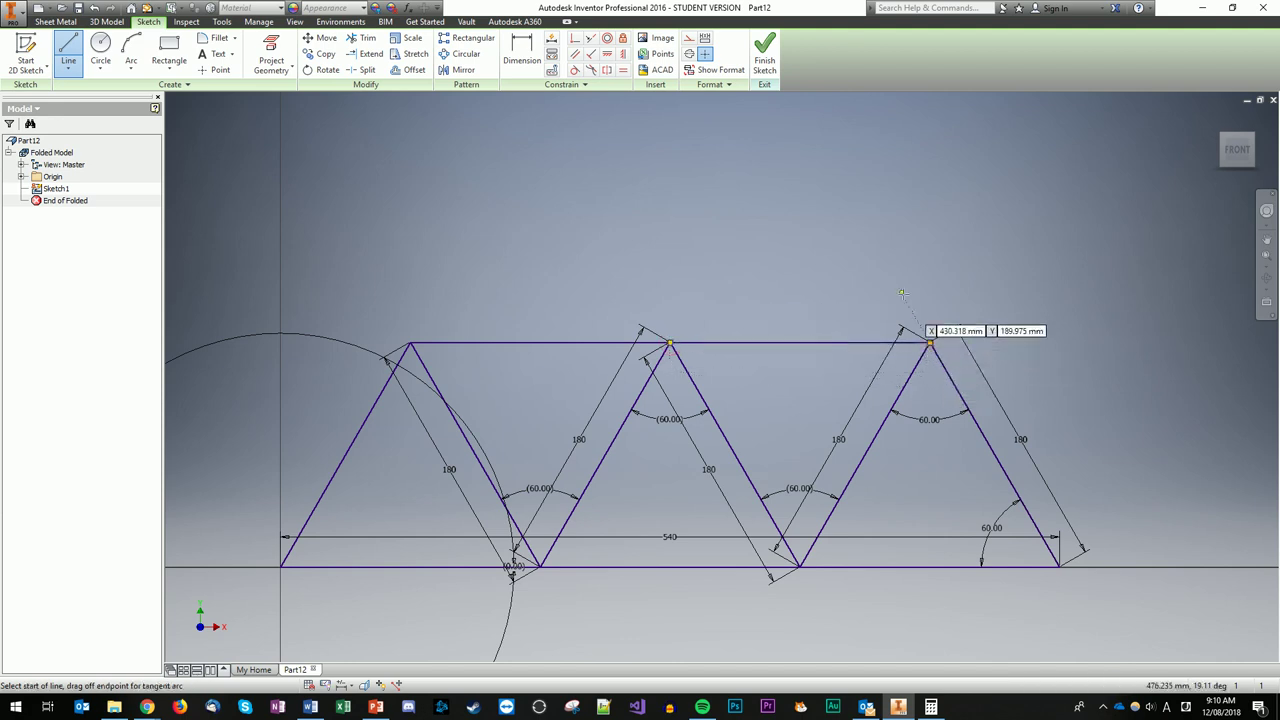
key("Escape")
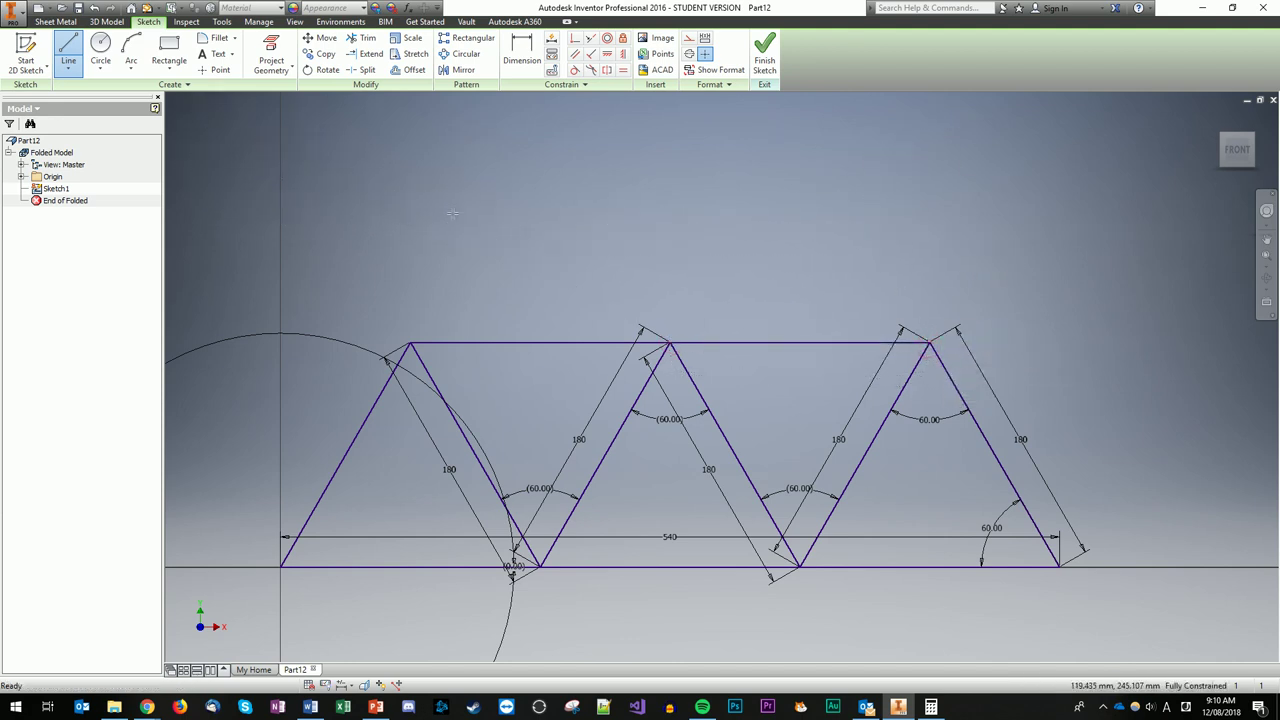
Exit the sketch and save the part as 2nd attempt in a new folder named 2nd attempt inside the warren truss folder
key("ctrl+s")
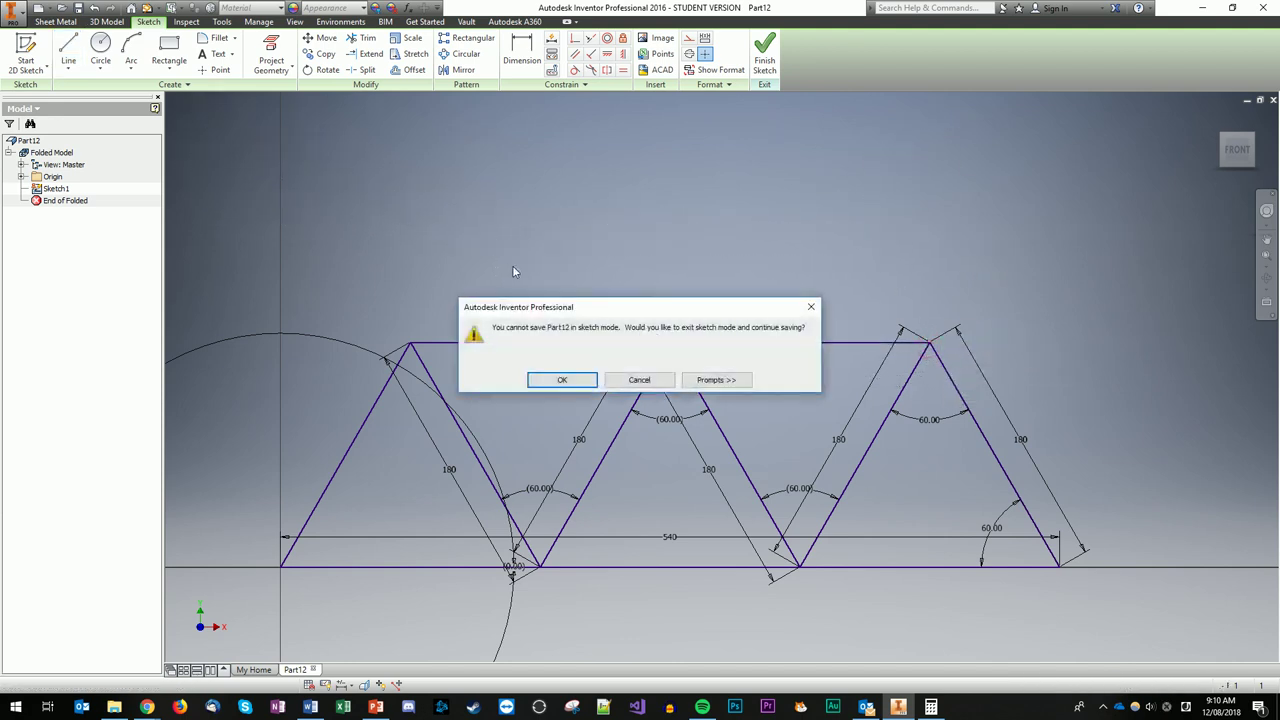
left_click(566, 386)
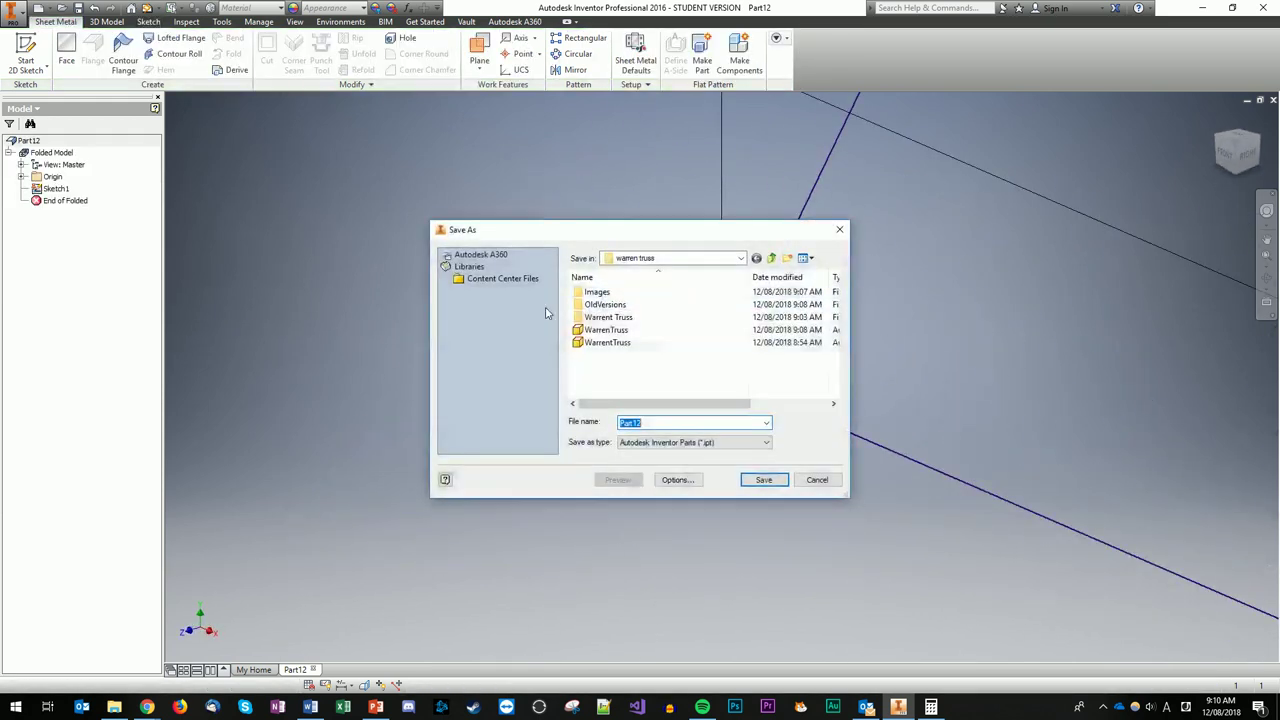
left_click(787, 258)
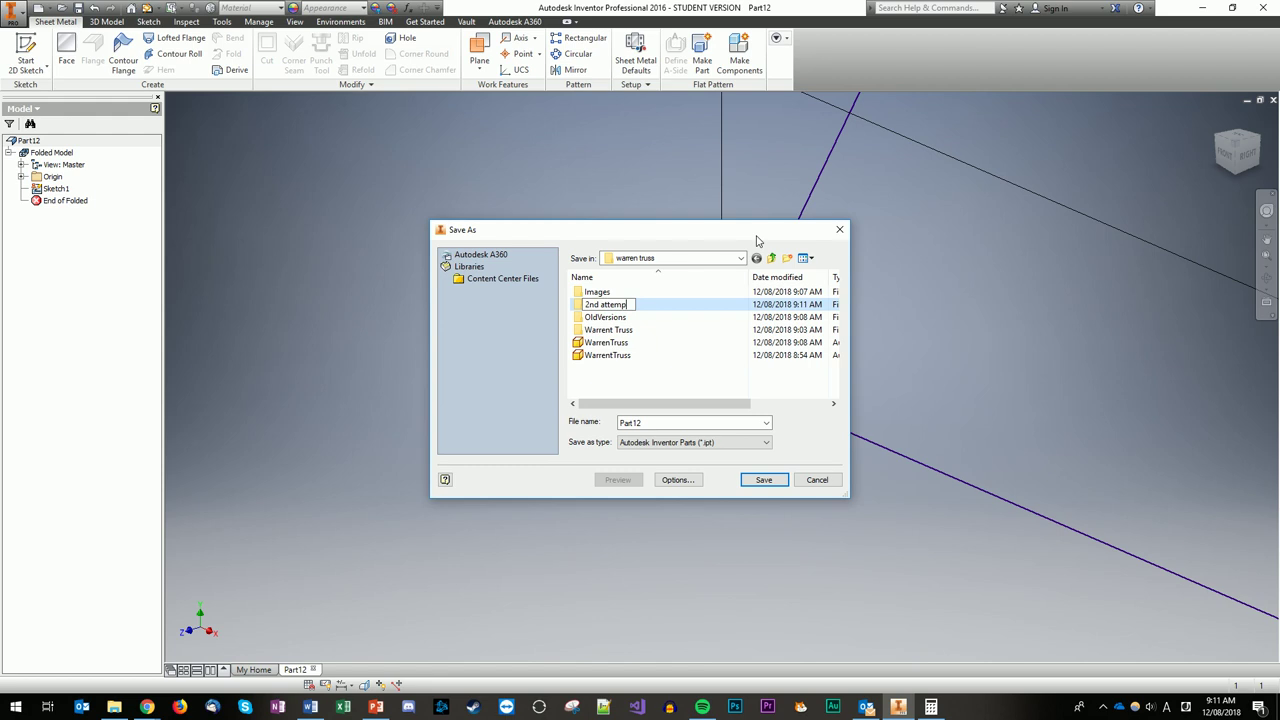
type("2nd attempt")
key("Return")
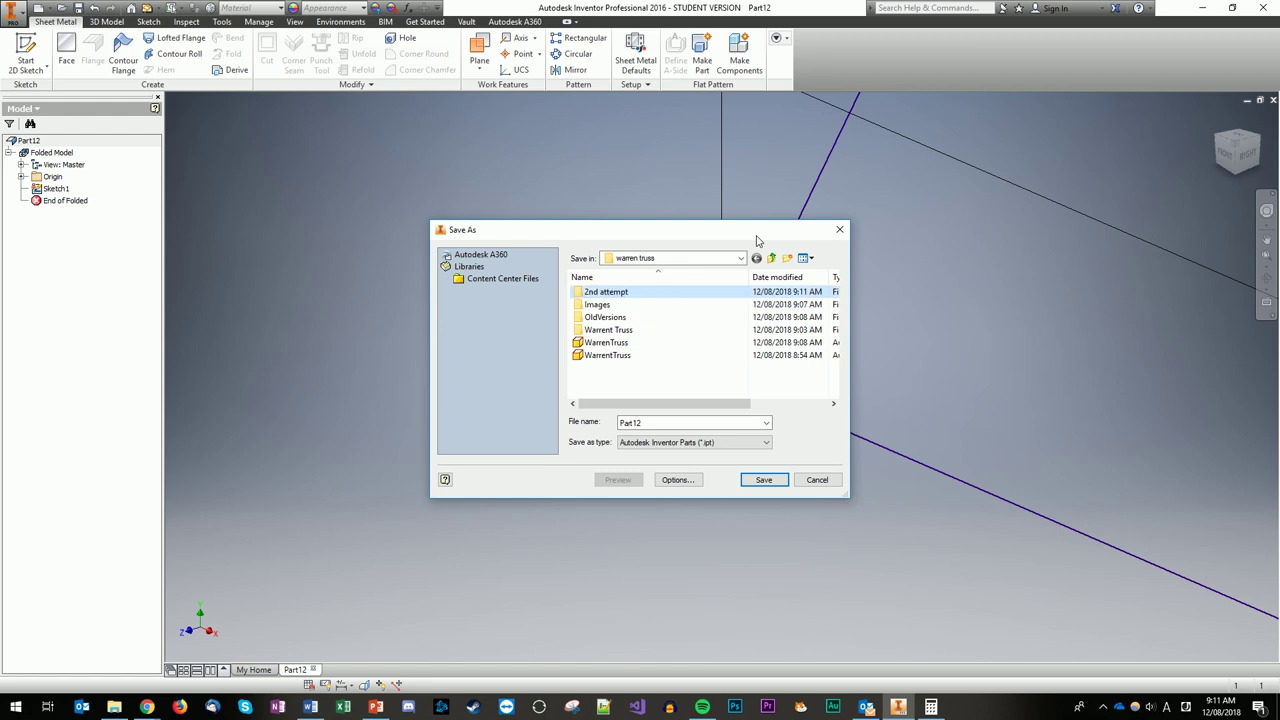
key("Return")
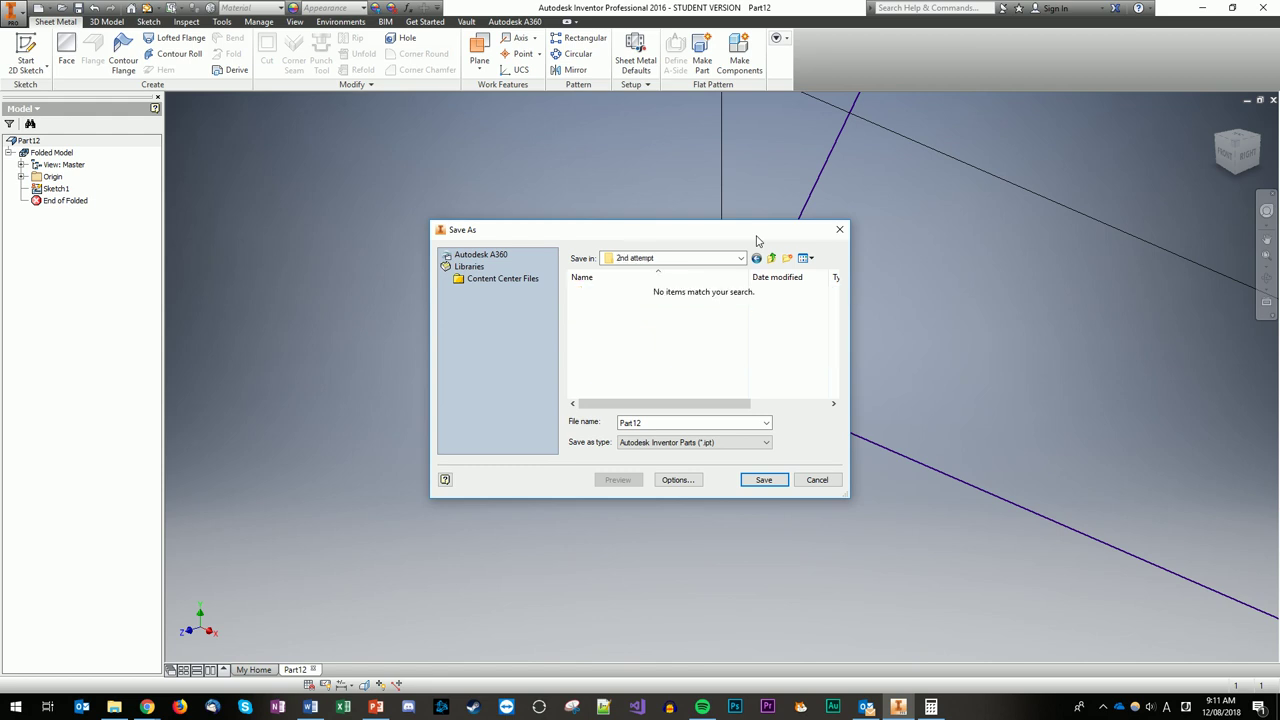
double_click(743, 422)
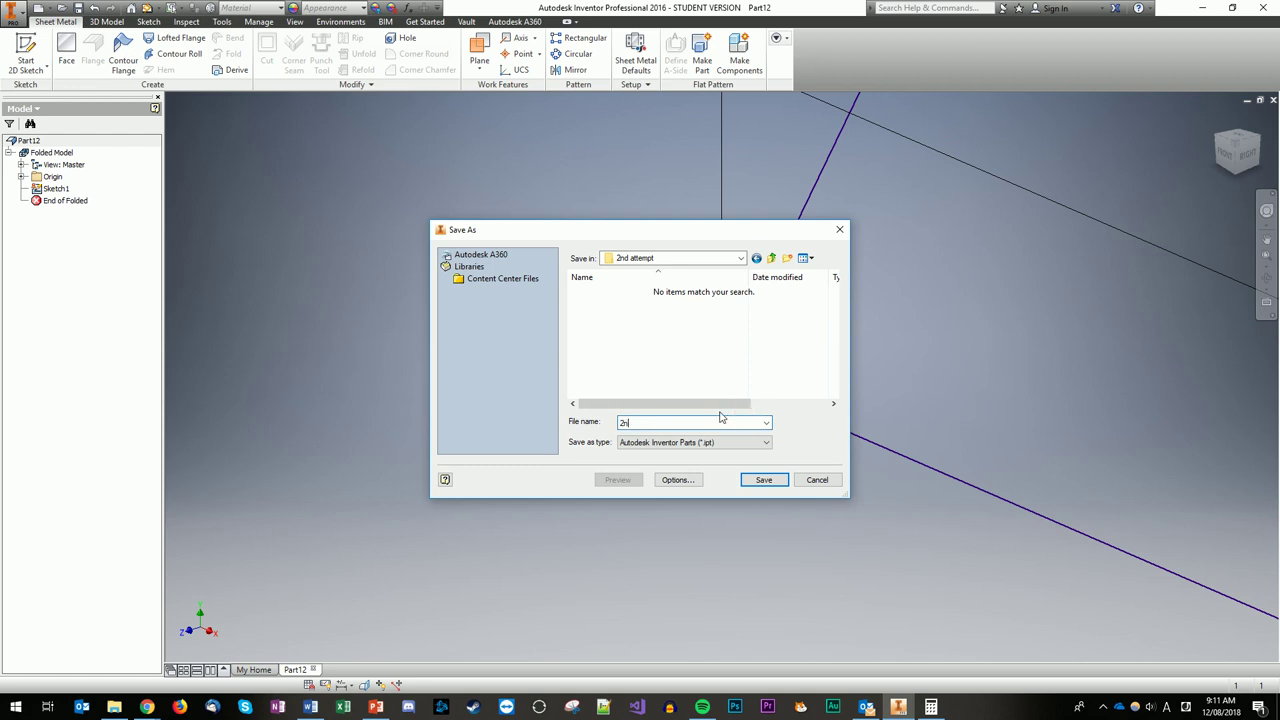
type("2nd attempt")
key("Return")
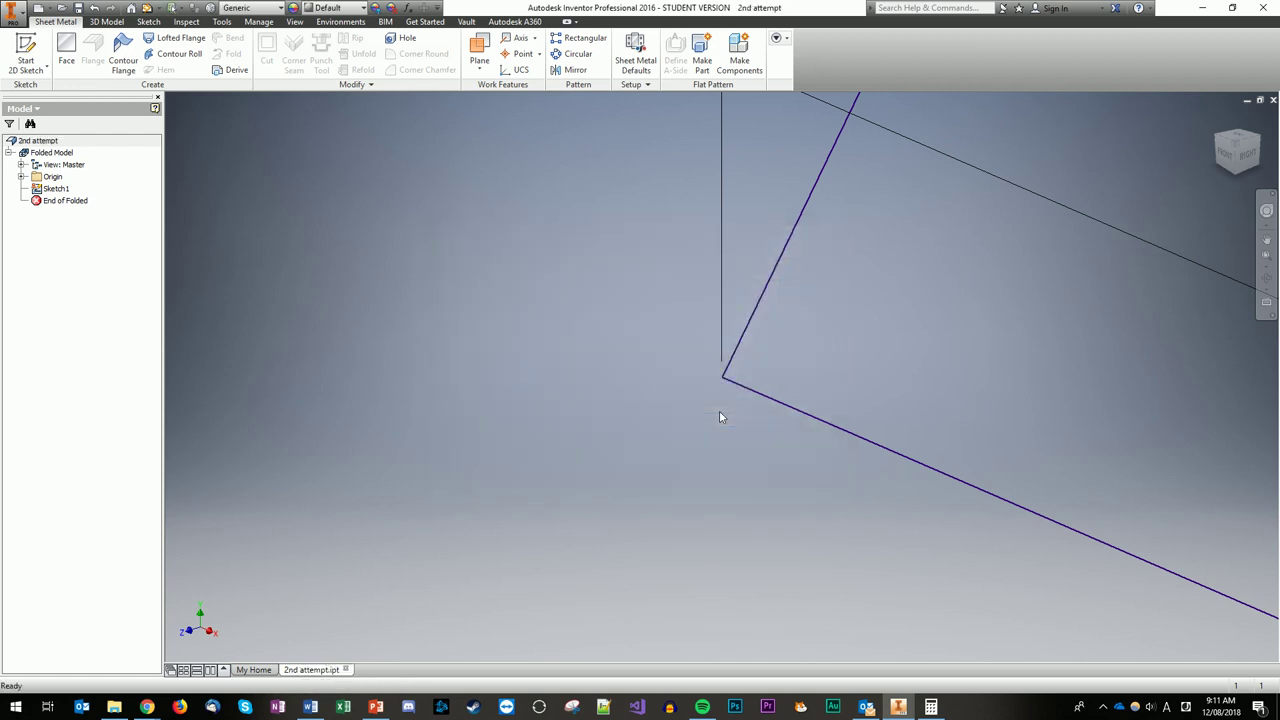
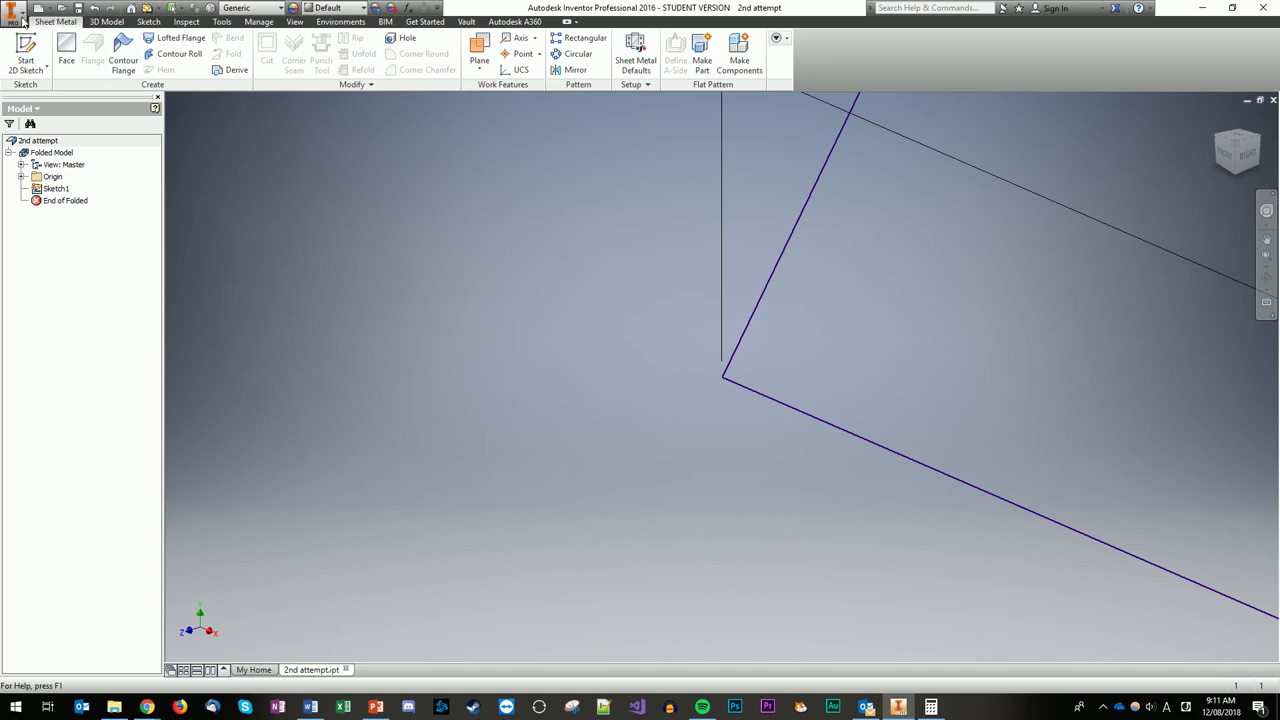
Create a Standard (mm) assembly and place one instance of the 2nd attempt part in it
left_click(40, 9)
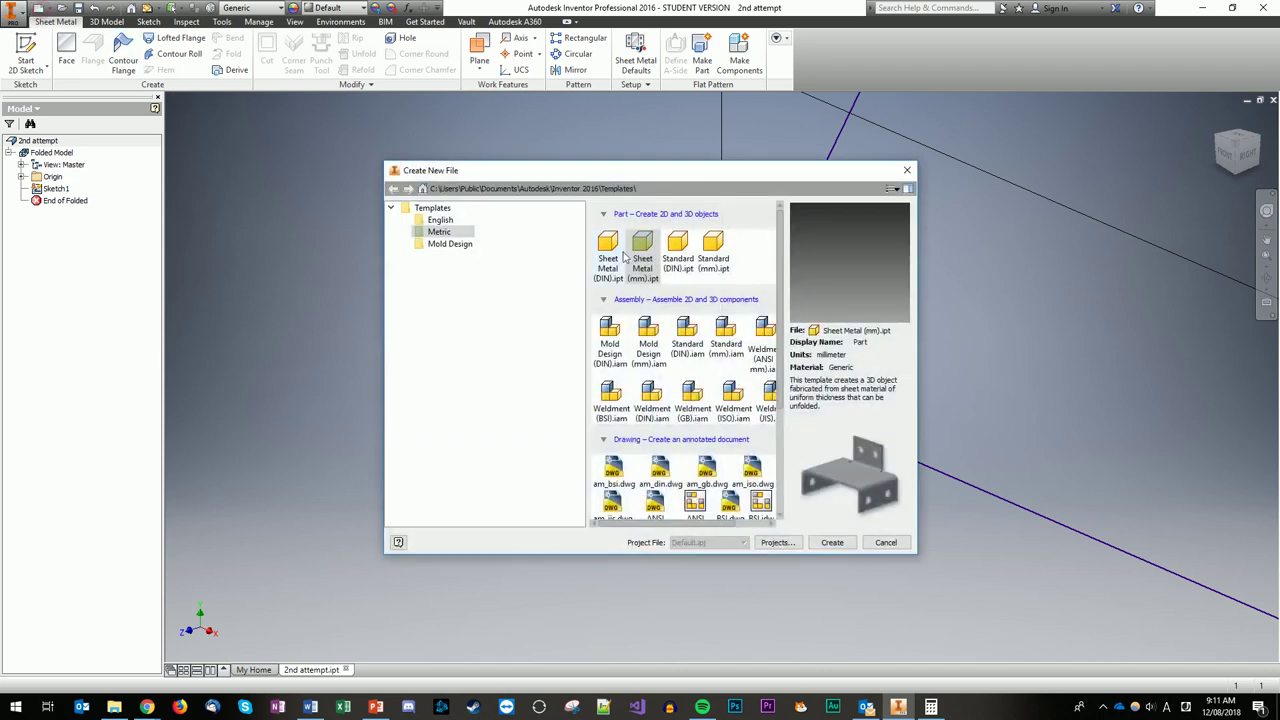
double_click(715, 338)
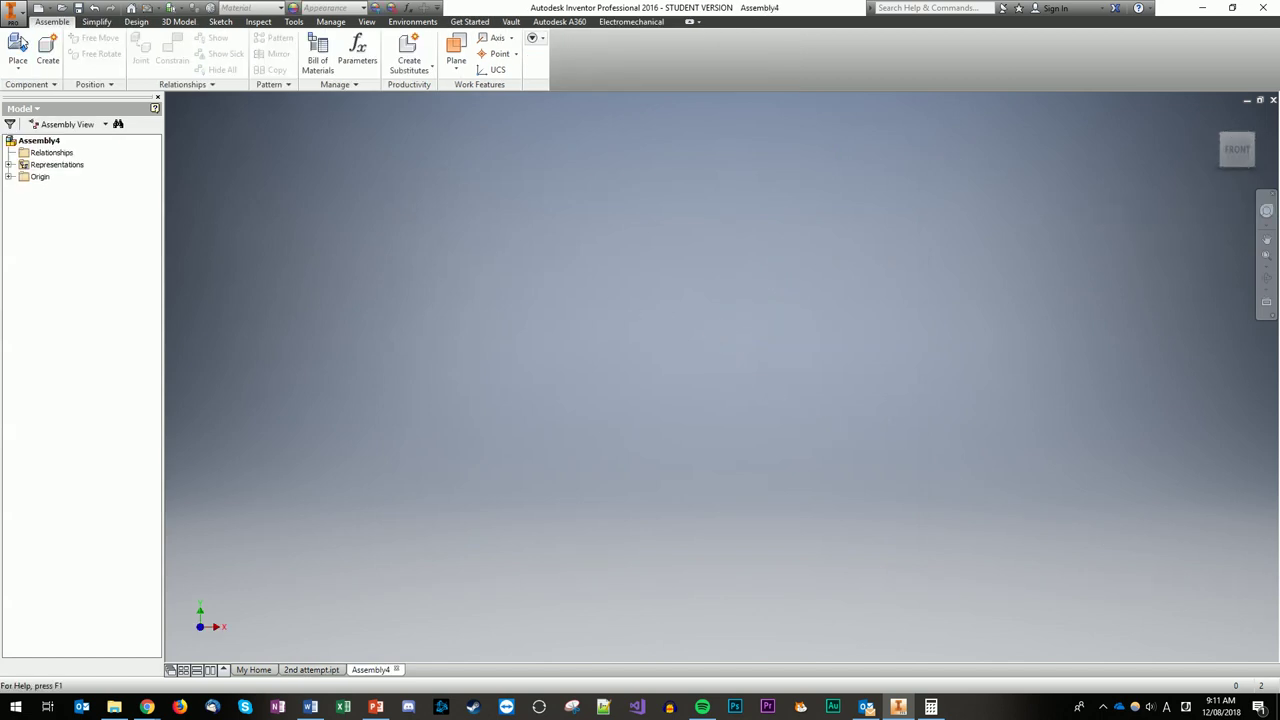
left_click(30, 60)
left_click(37, 91)
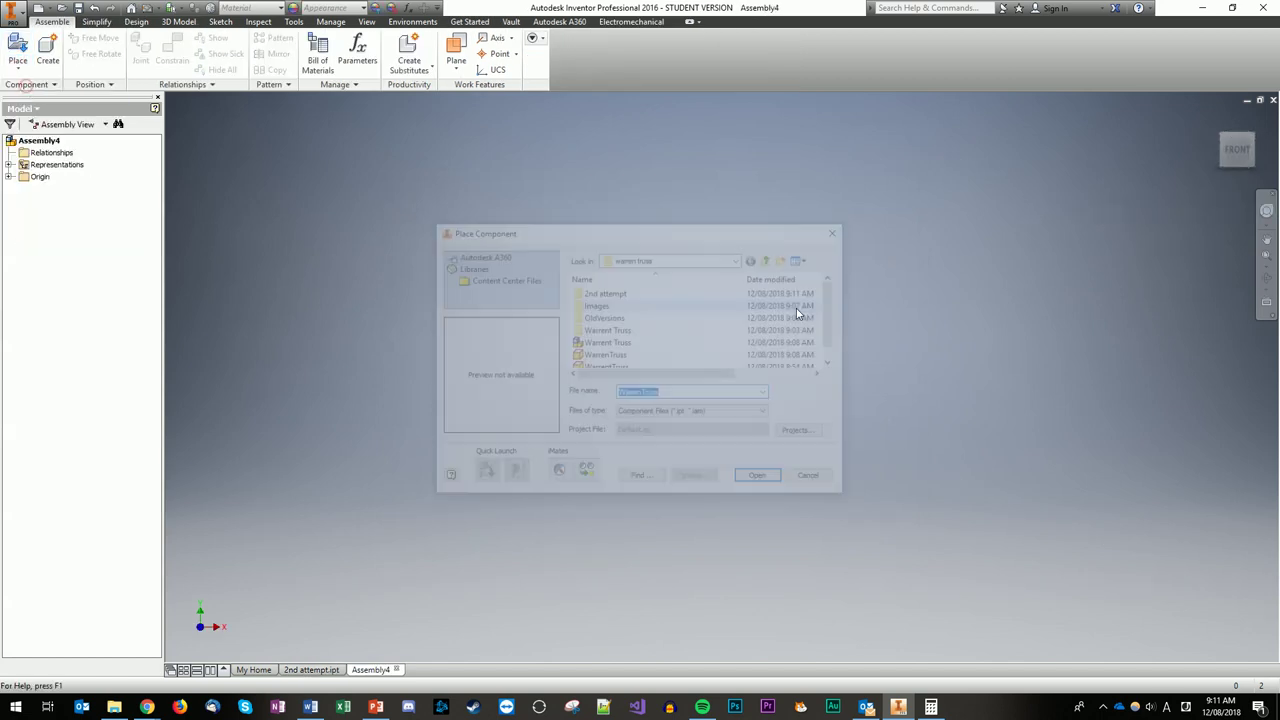
double_click(634, 292)
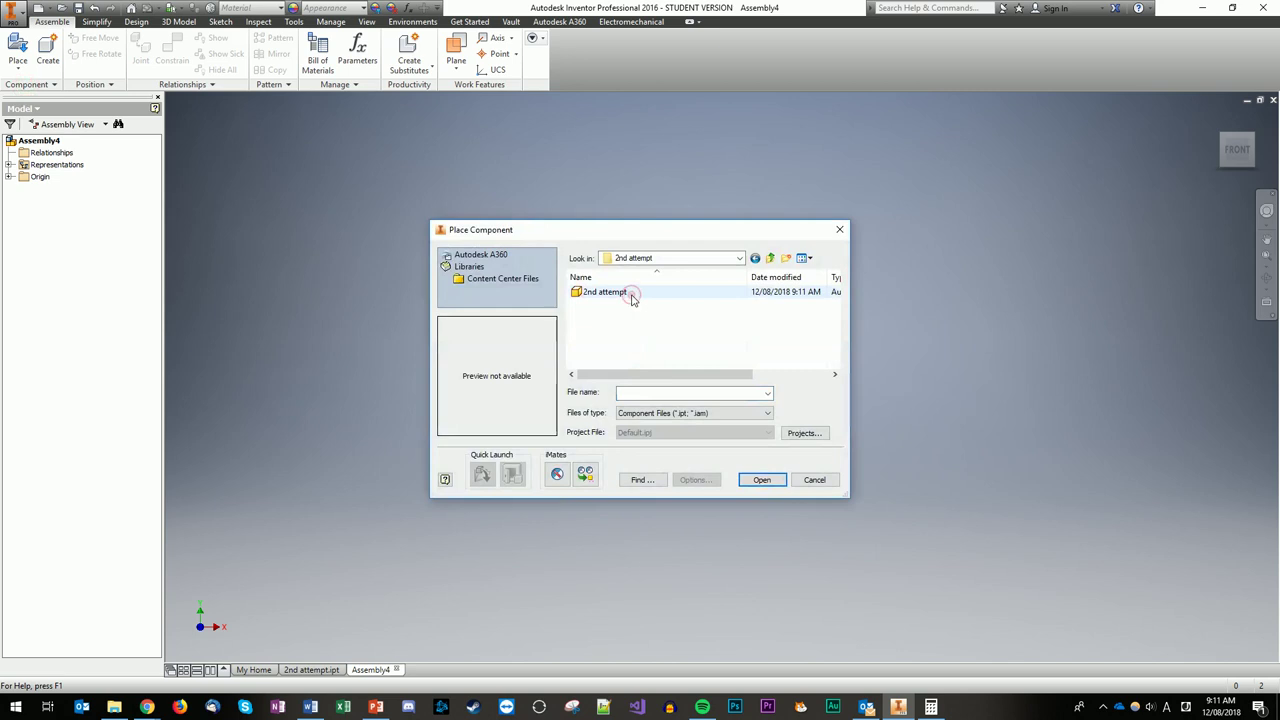
double_click(632, 291)
left_click(685, 336)
key("Escape")
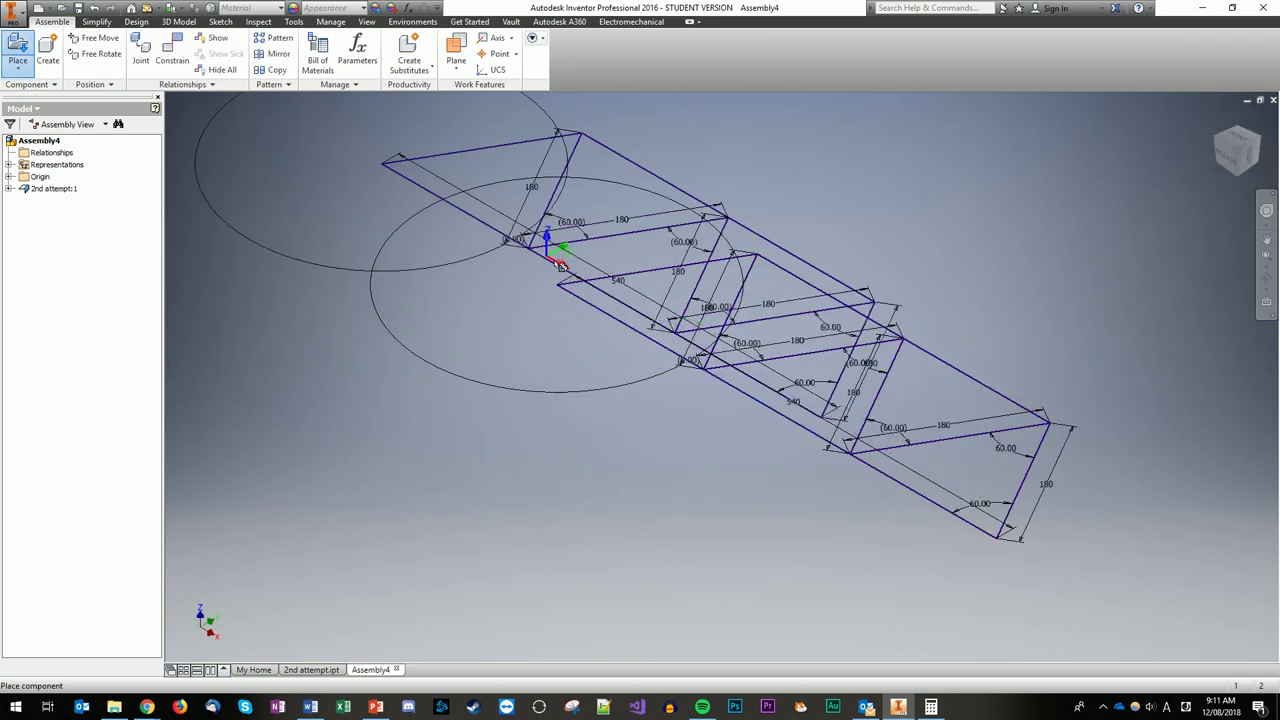
Save the assembly as 2nd attempt in the 2nd attempt folder
key("ctrl+s")
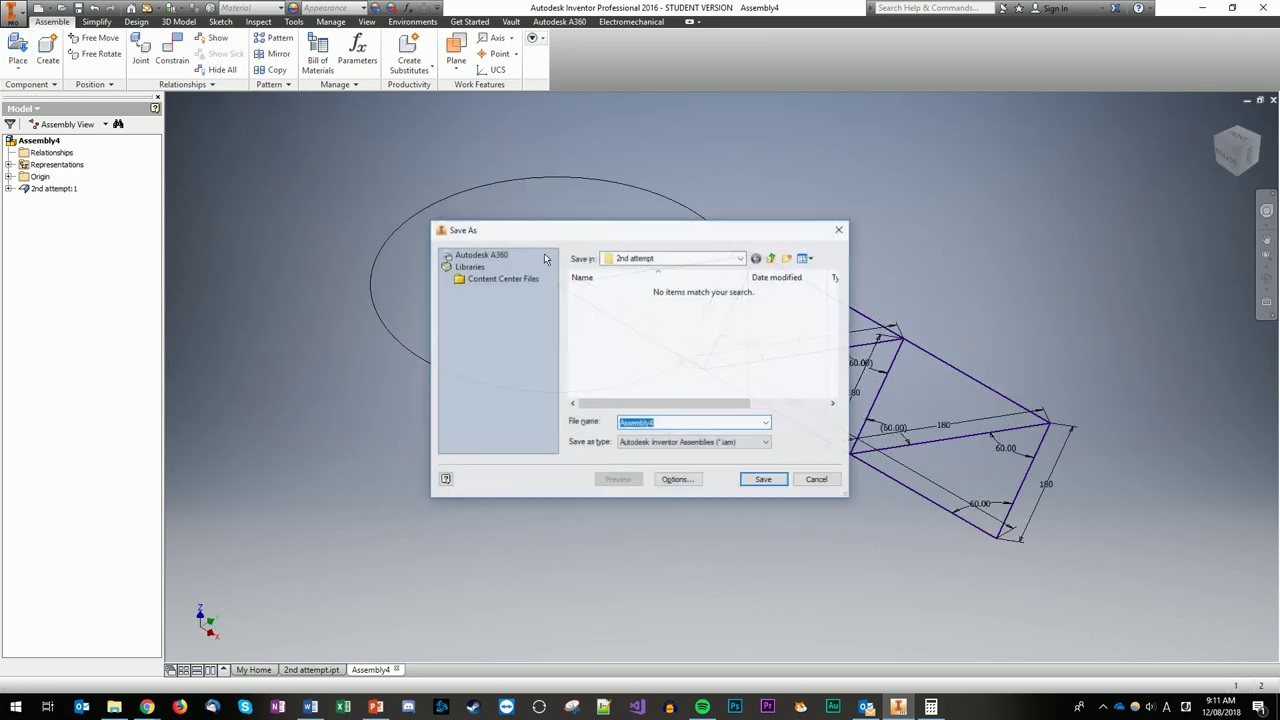
type("2nd")
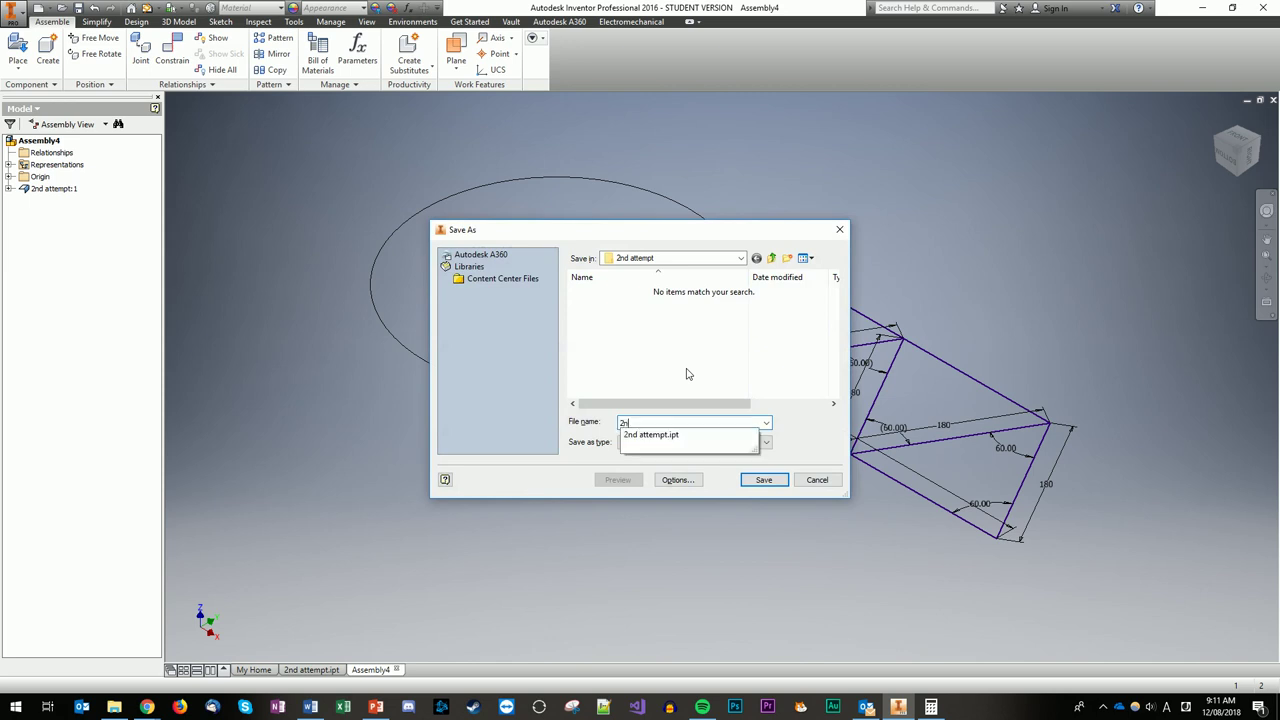
type(" attempt")
key("Return")
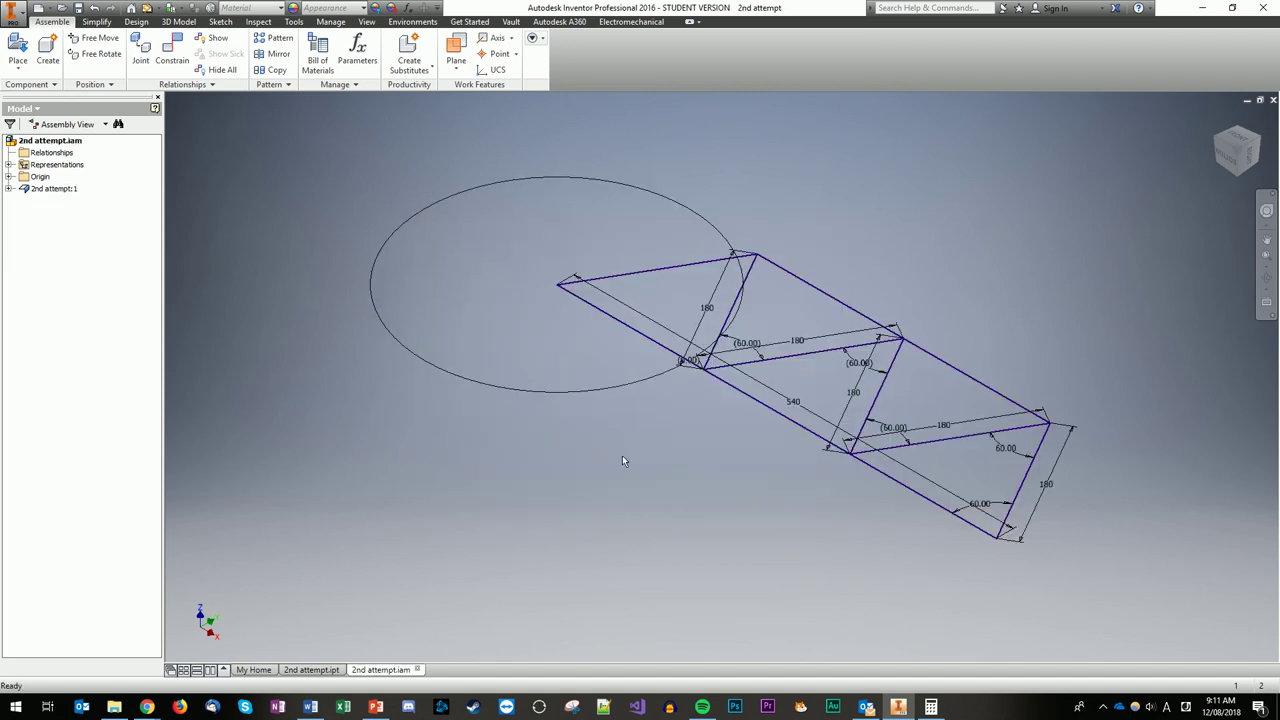
Insert JIS G 3191B square steel frame members, size 6 in mild steel, on all the truss lines, keeping the default frame and skeleton file names
left_click(1241, 139)
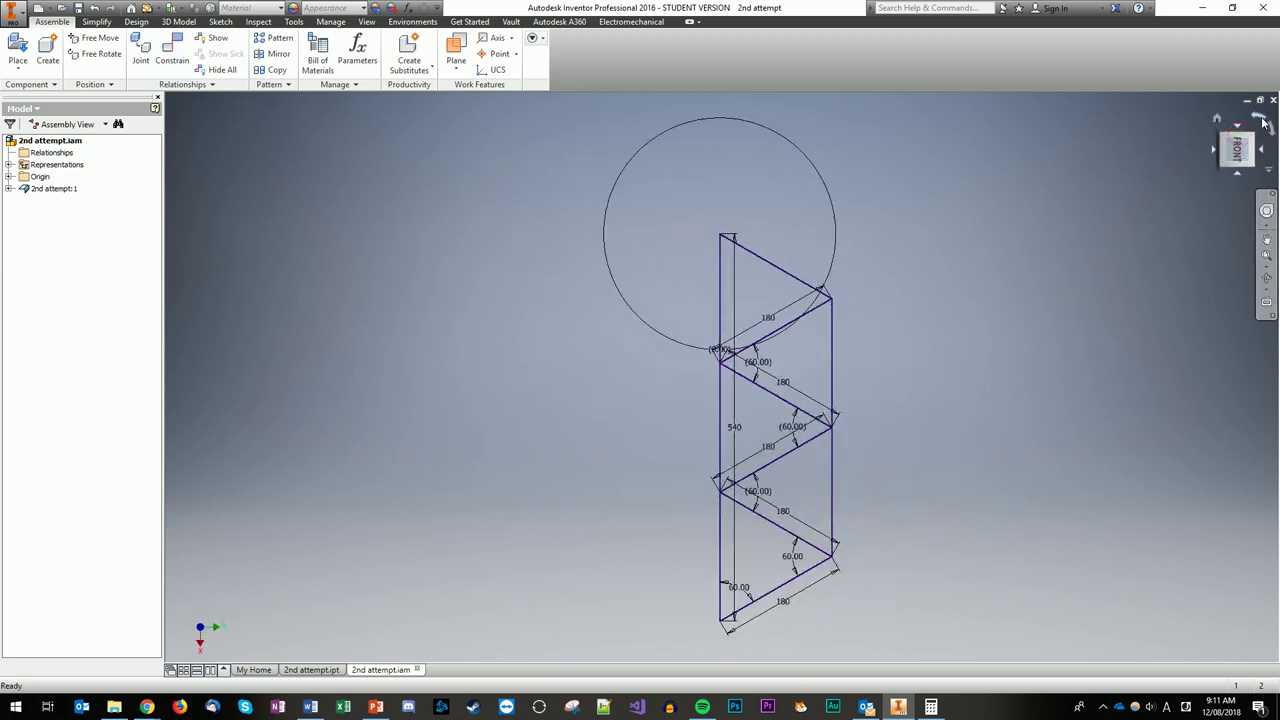
left_click_drag(1240, 140, 1179, 135)
left_click(1237, 148)
scroll(829, 286, "up", 5)
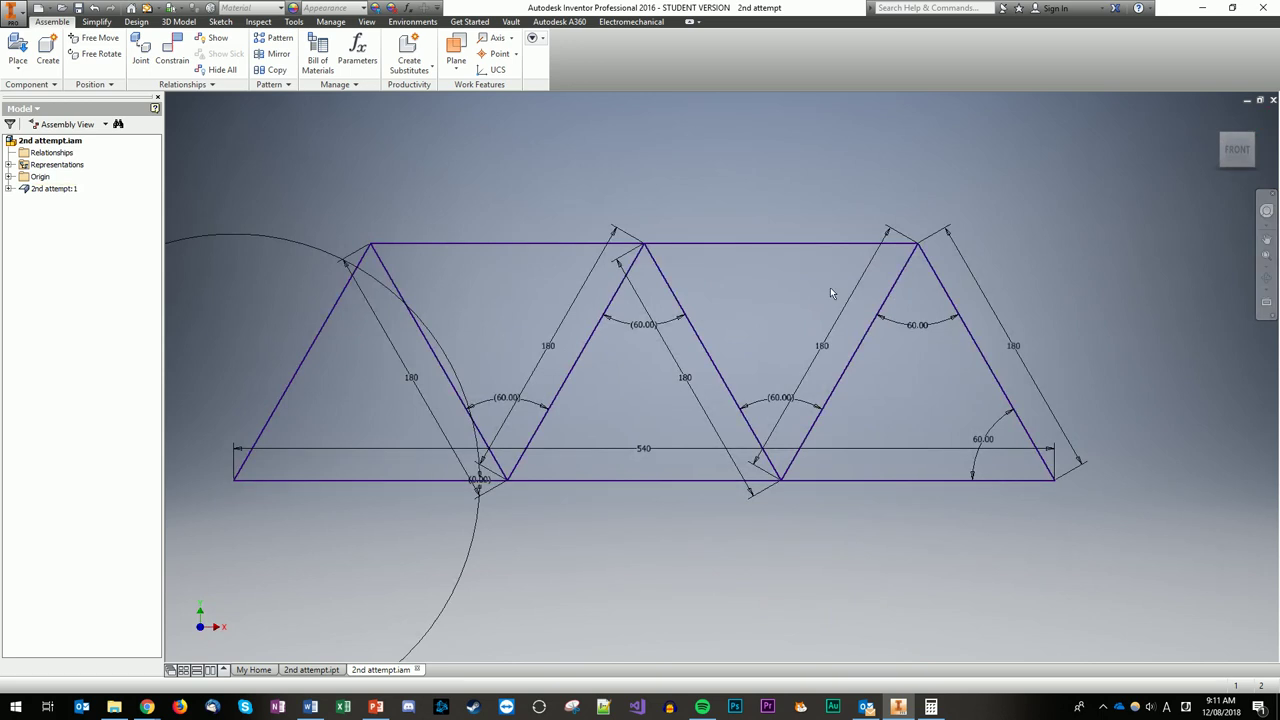
left_click(1266, 240)
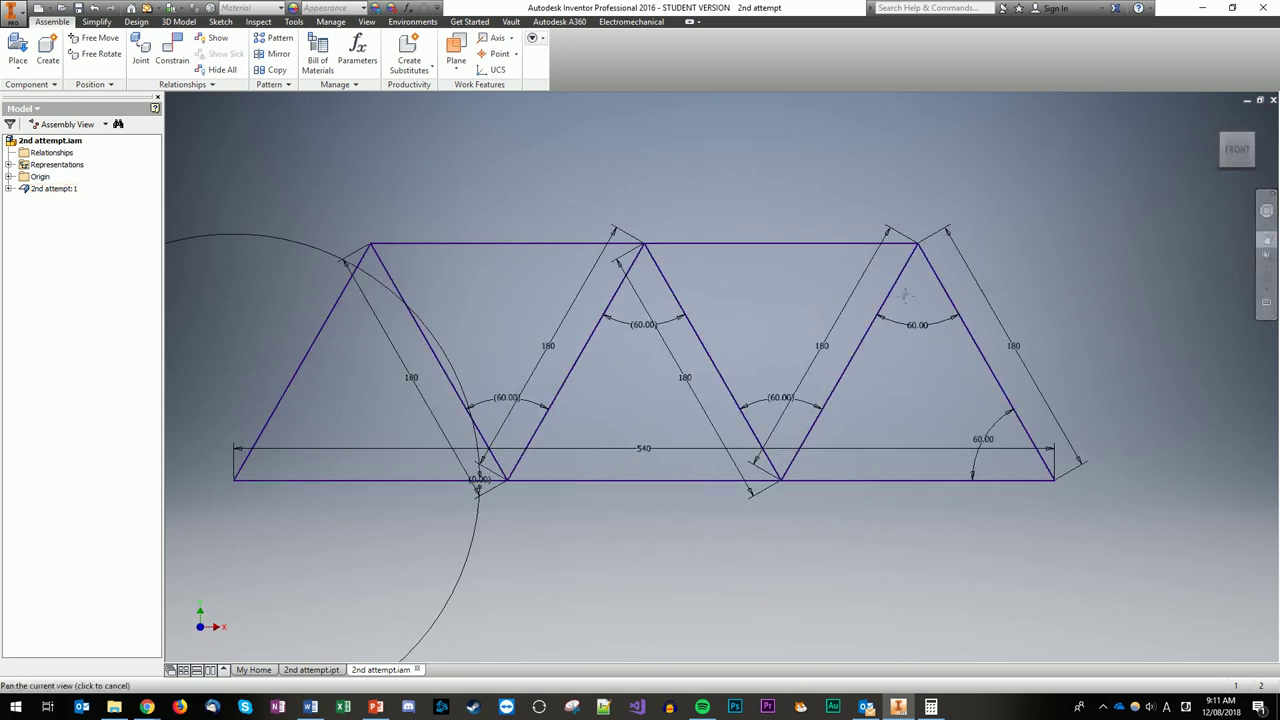
left_click_drag(569, 320, 645, 322)
left_click(136, 21)
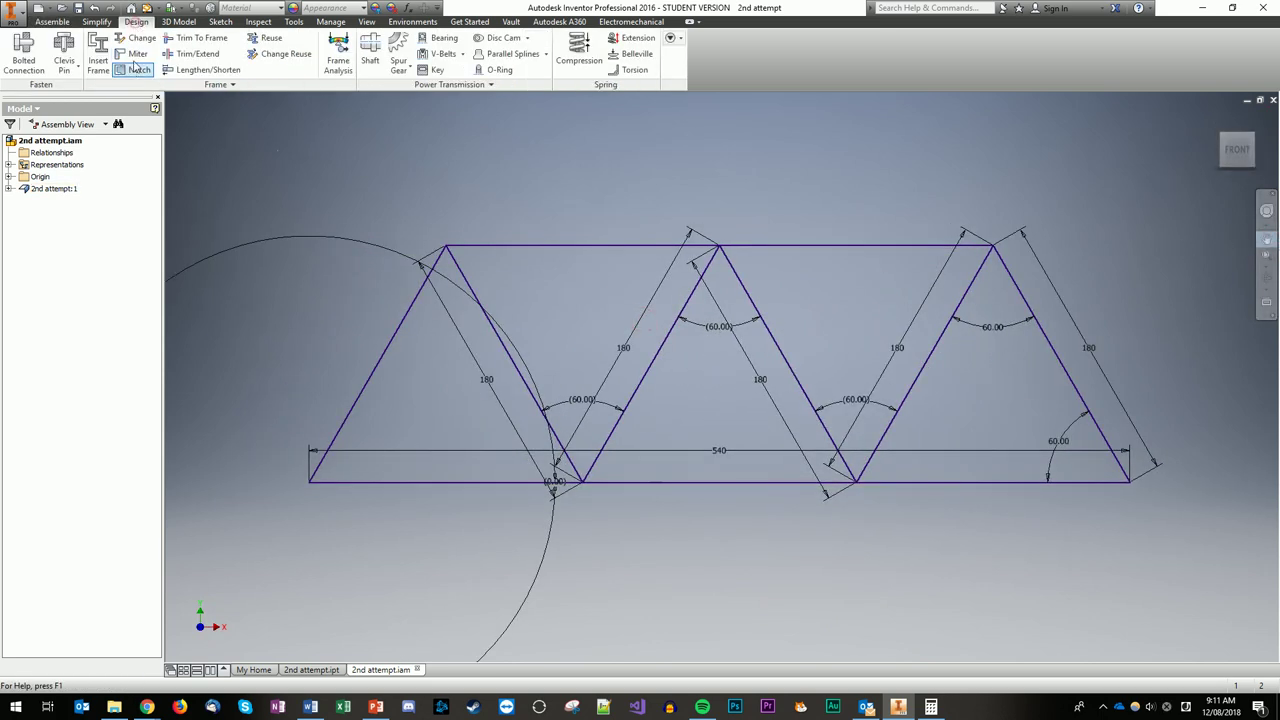
left_click(104, 50)
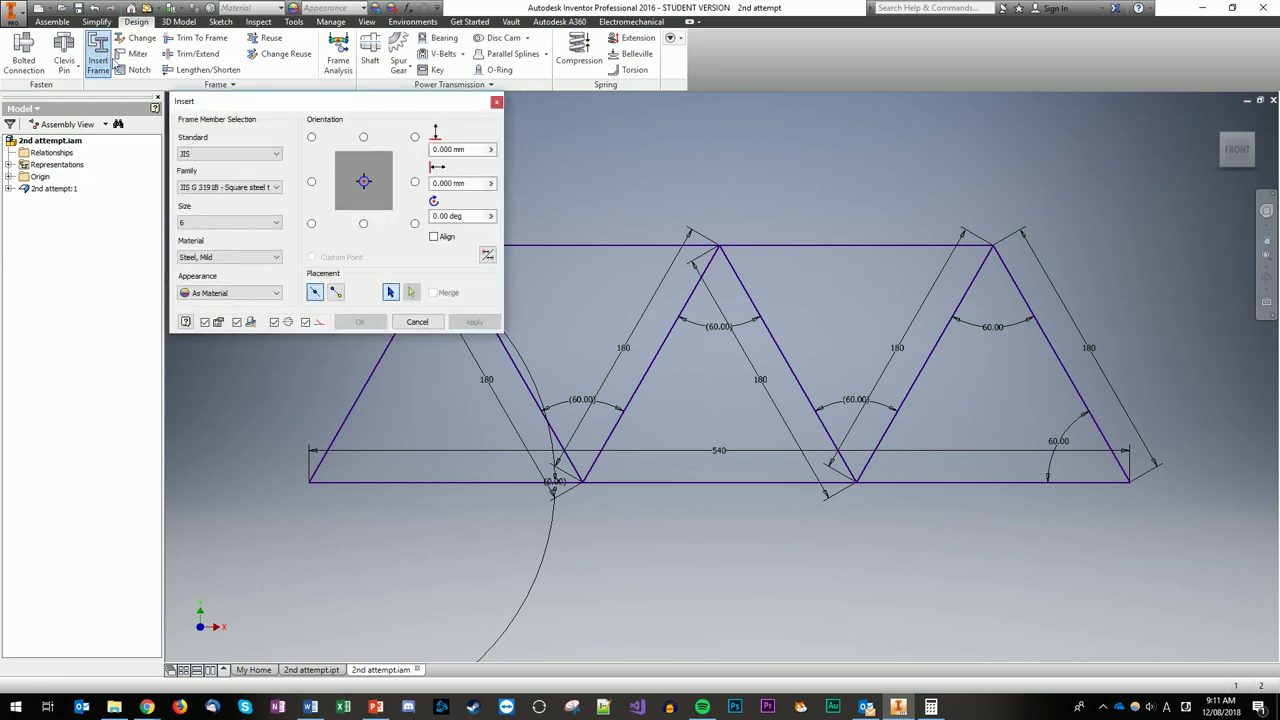
mouse_move(1216, 184)
left_mouse_down()
mouse_move(480, 645)
mouse_move(237, 593)
left_mouse_up()
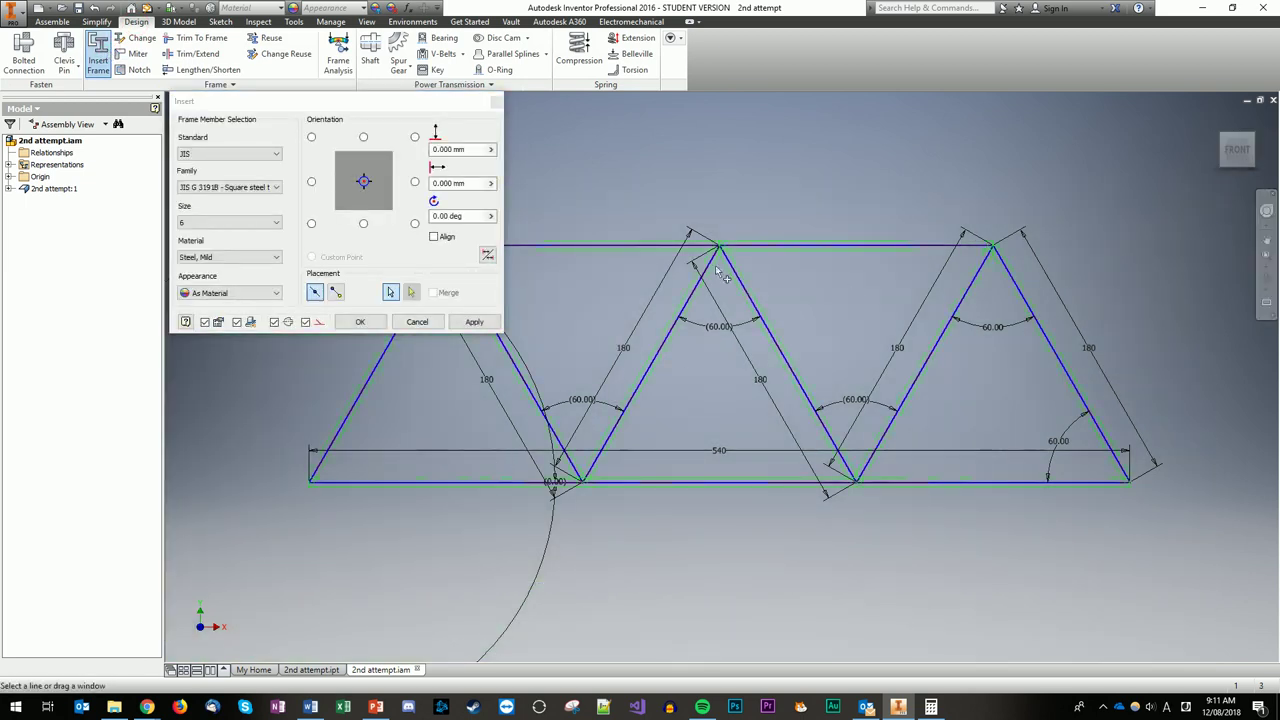
left_click(474, 322)
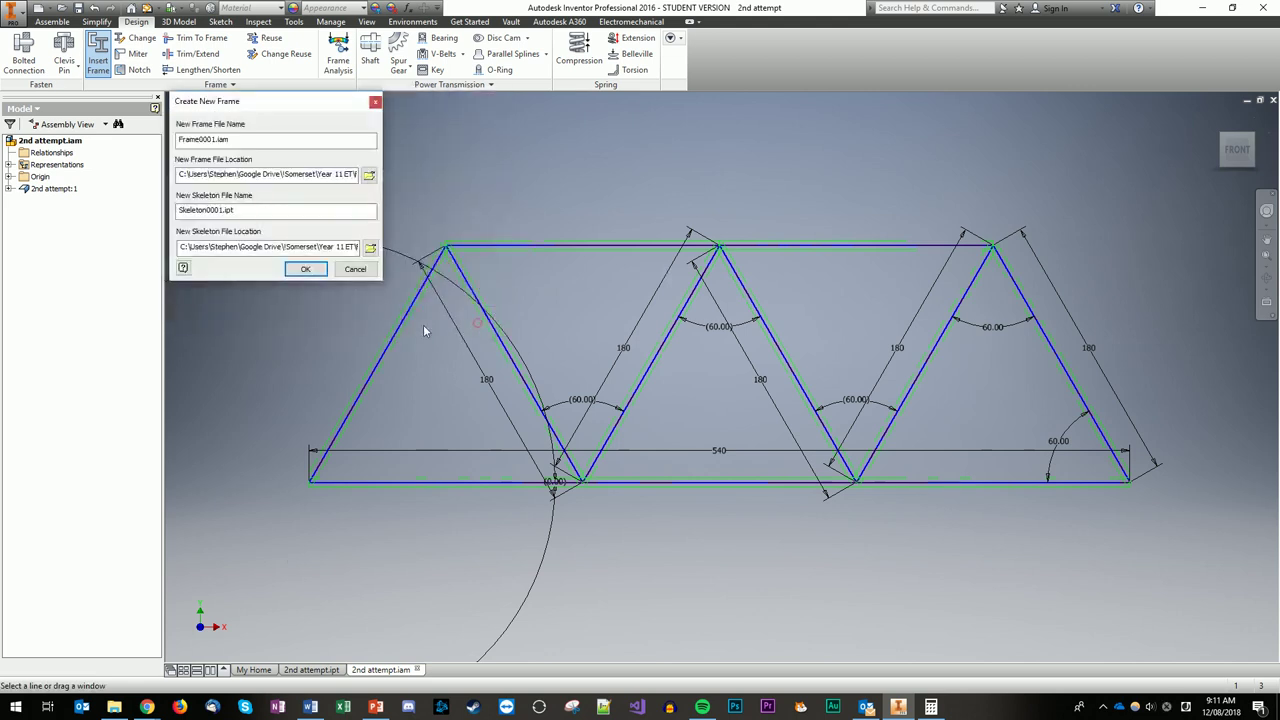
left_click(306, 270)
left_click(503, 335)
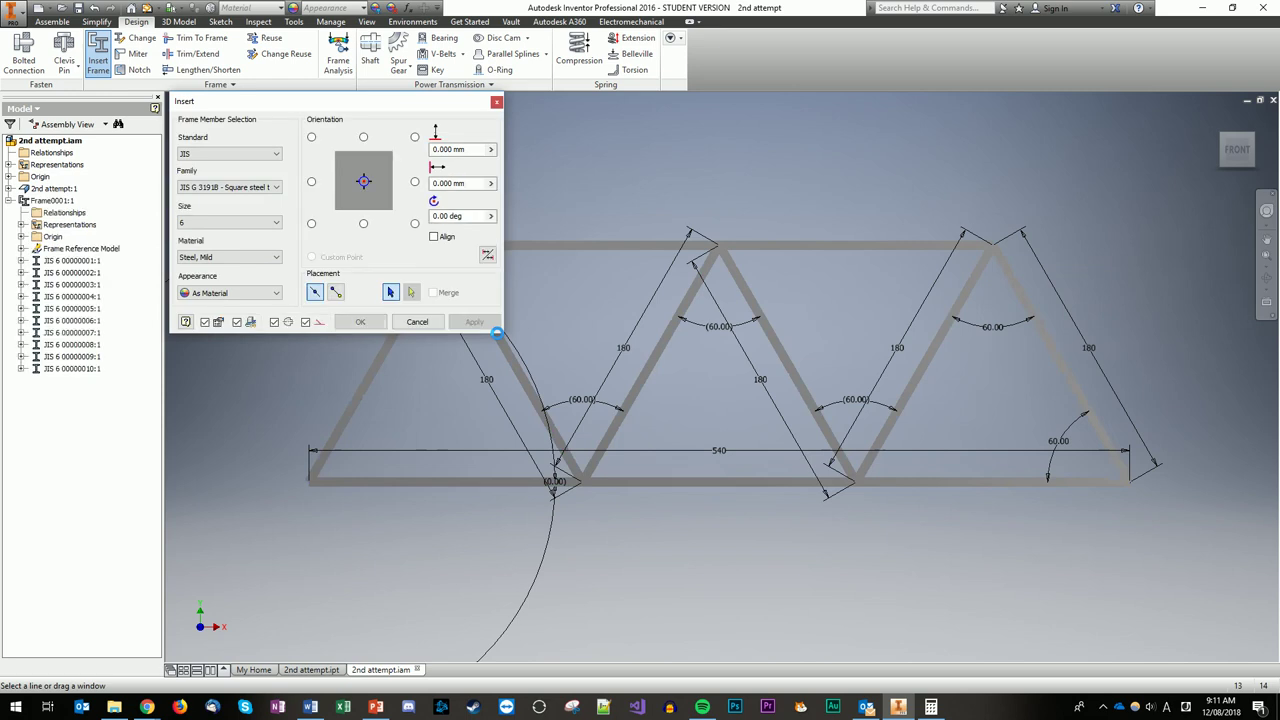
Finish inserting frame members and create a new Frame Analysis simulation for the 2nd attempt truss
left_click(414, 323)
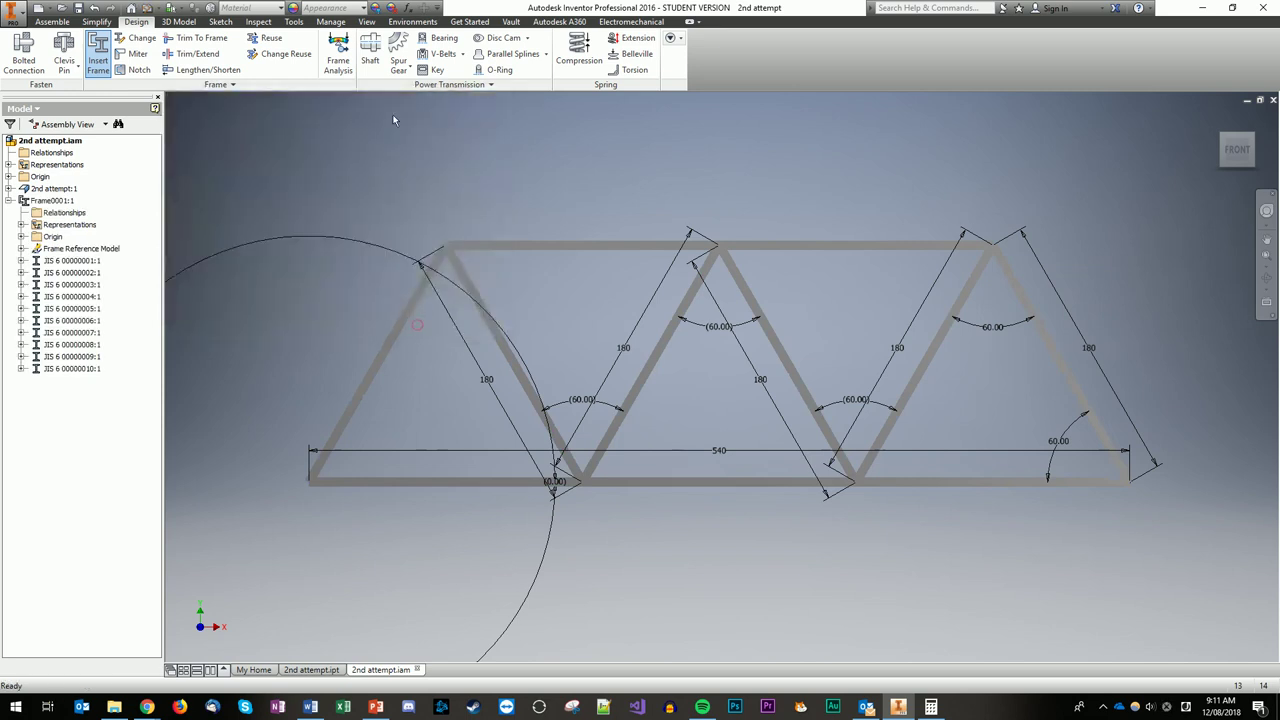
left_click(338, 52)
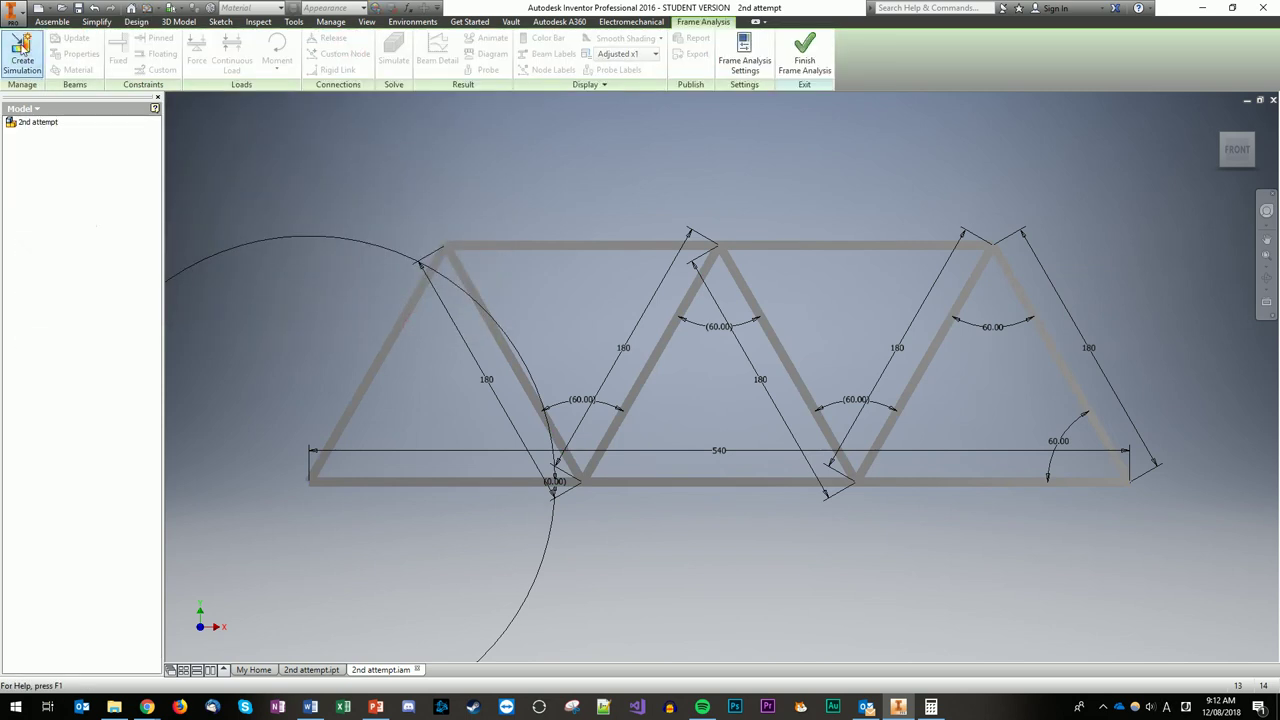
left_click(22, 52)
left_click(684, 500)
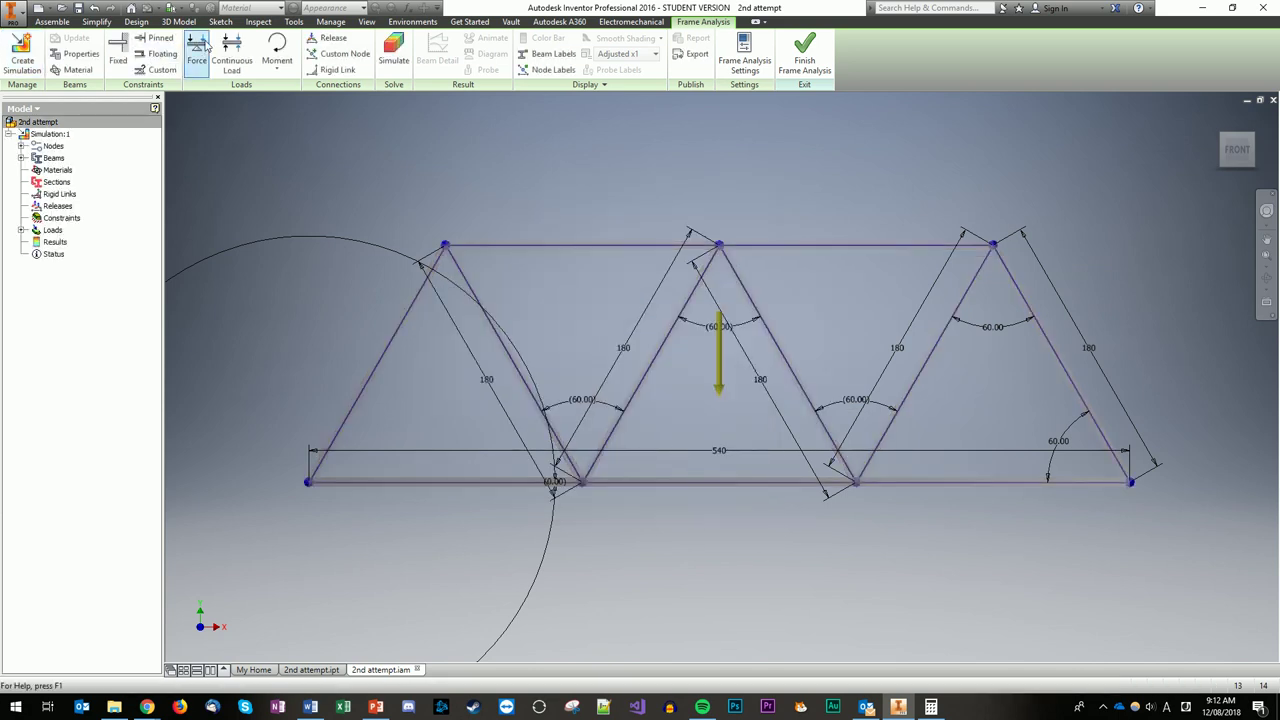
Apply fixed constraints to the two outer bottom nodes of the truss
left_click(117, 57)
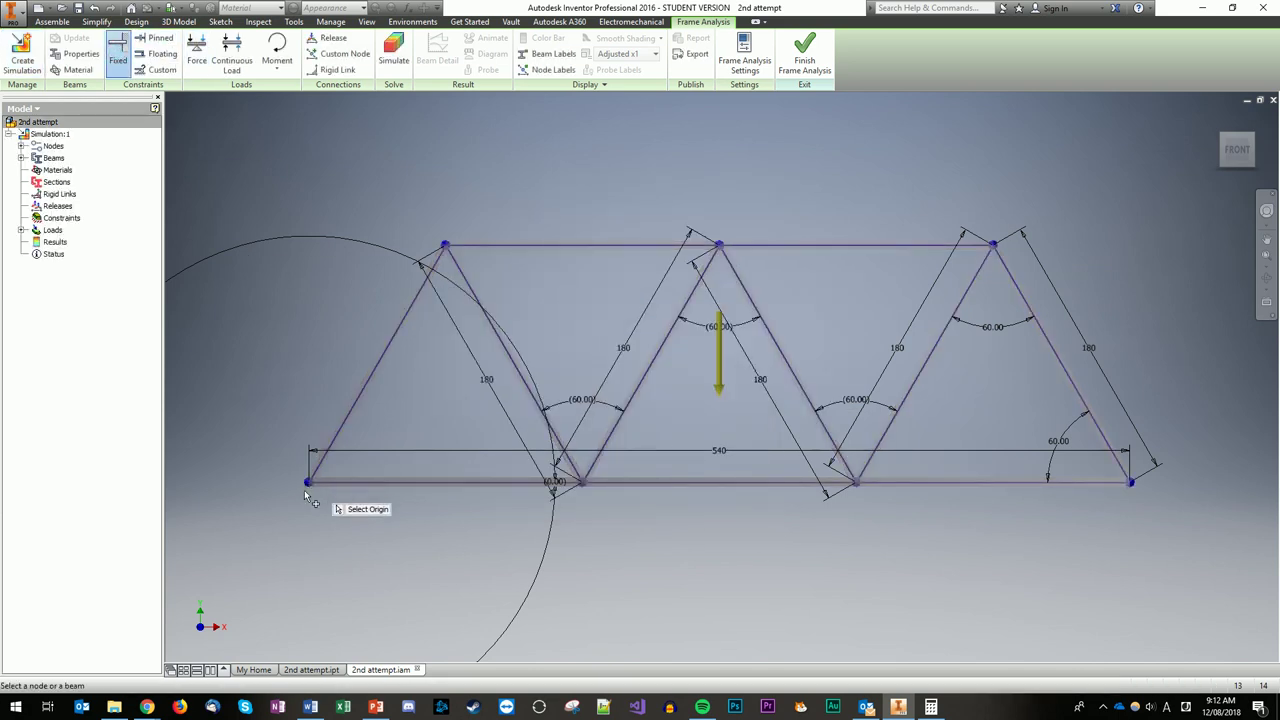
left_click(311, 486)
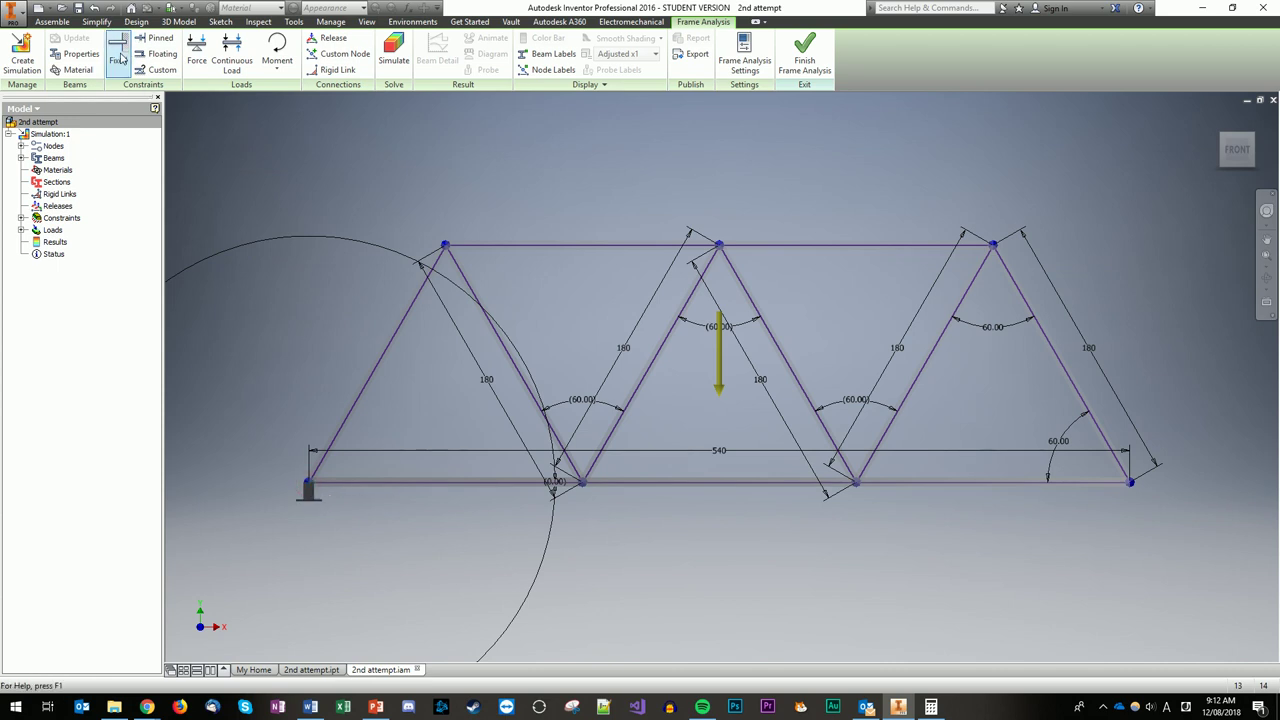
left_click(1131, 484)
key("Escape")
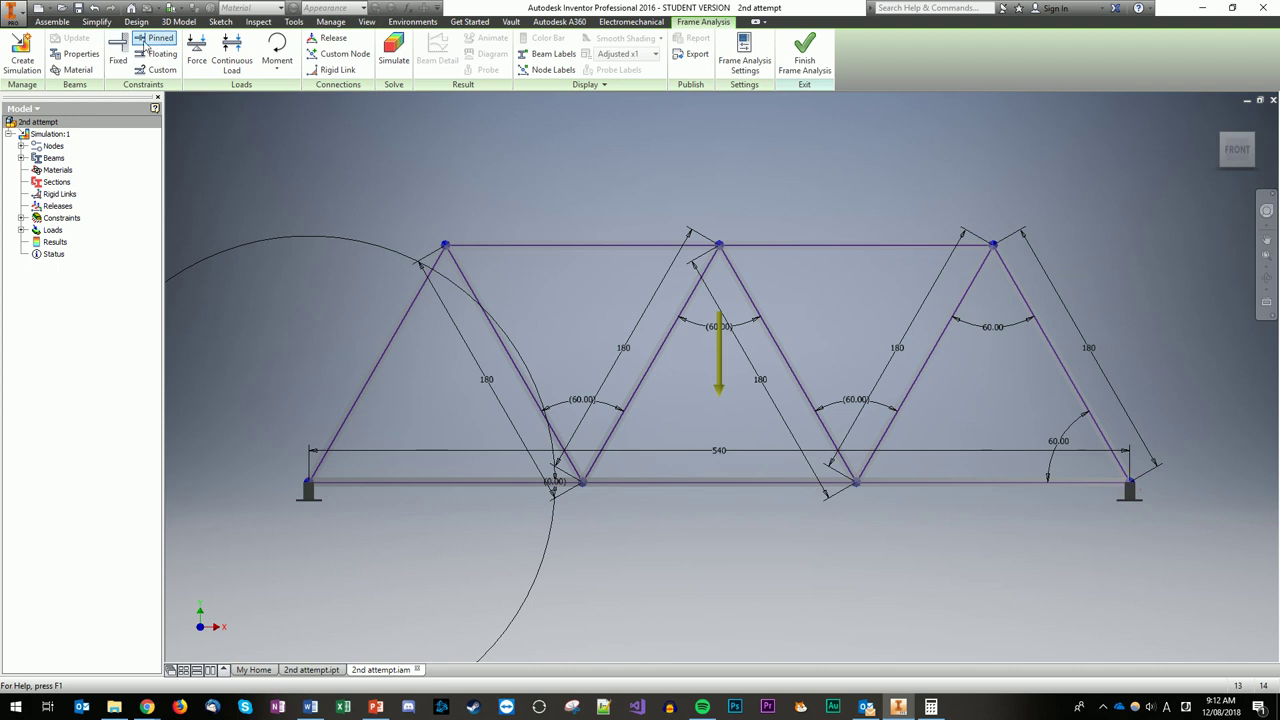
Apply a 100 N downward force to the middle node of the top chord and run the simulation
left_click(197, 47)
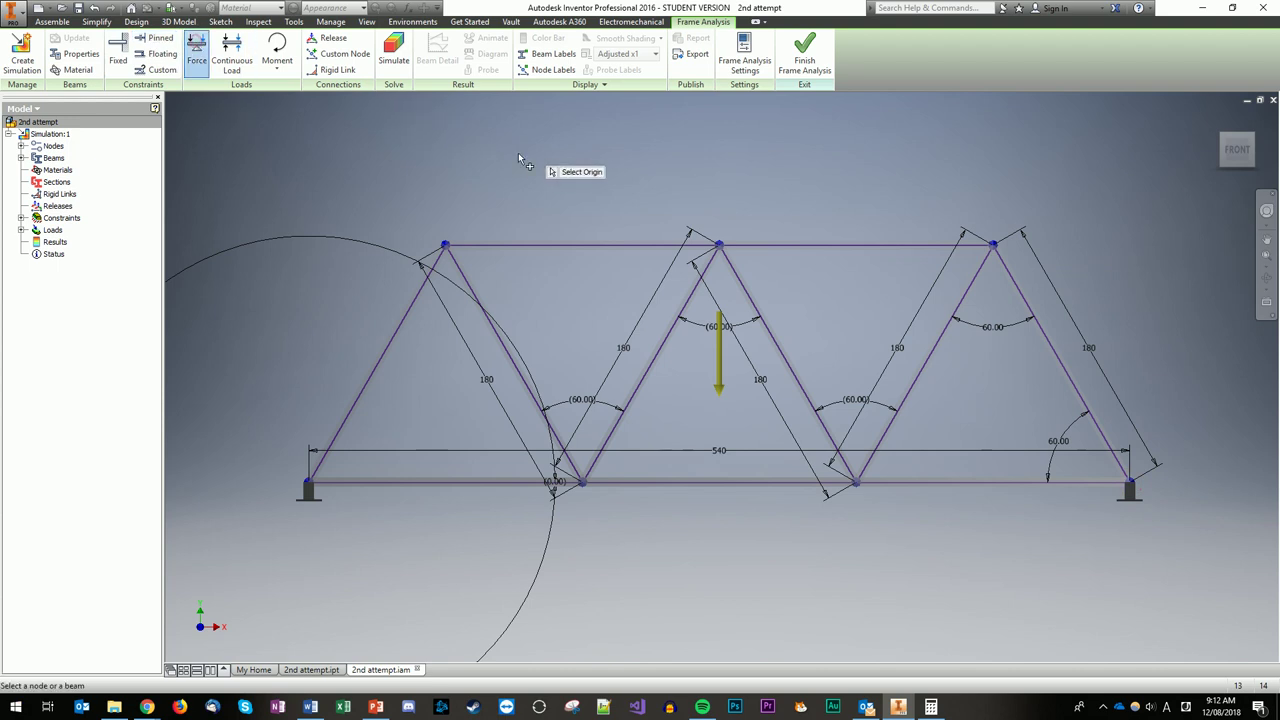
left_click(720, 245)
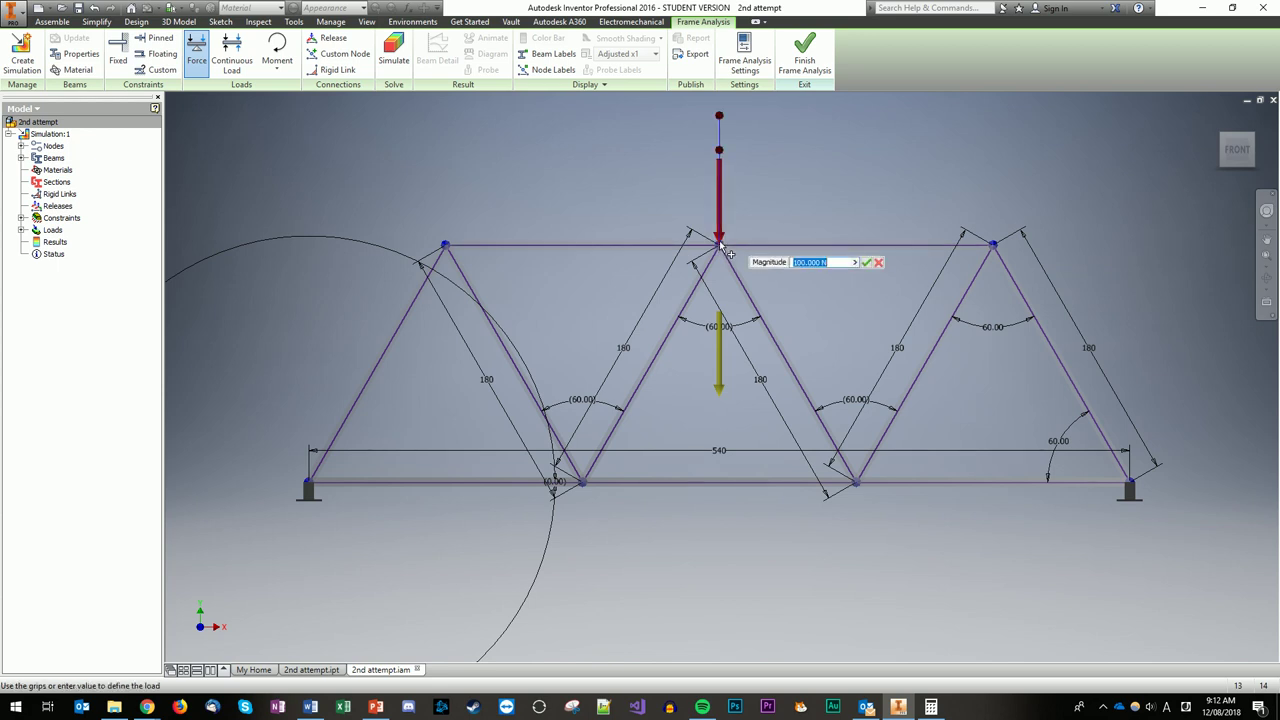
left_click(864, 263)
left_click(386, 61)
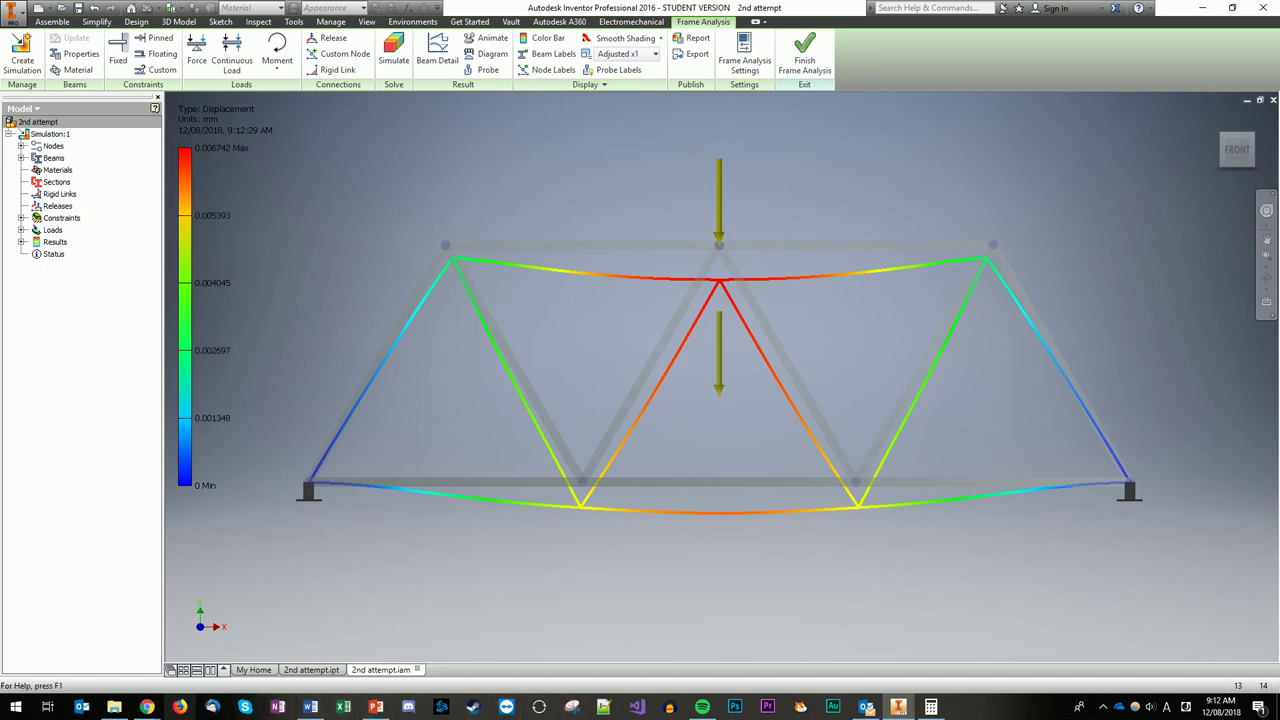
Switch to the first truss's Frame Analysis Report in Chrome and examine its displacement figures, then return to Inventor
mouse_move(147, 707)
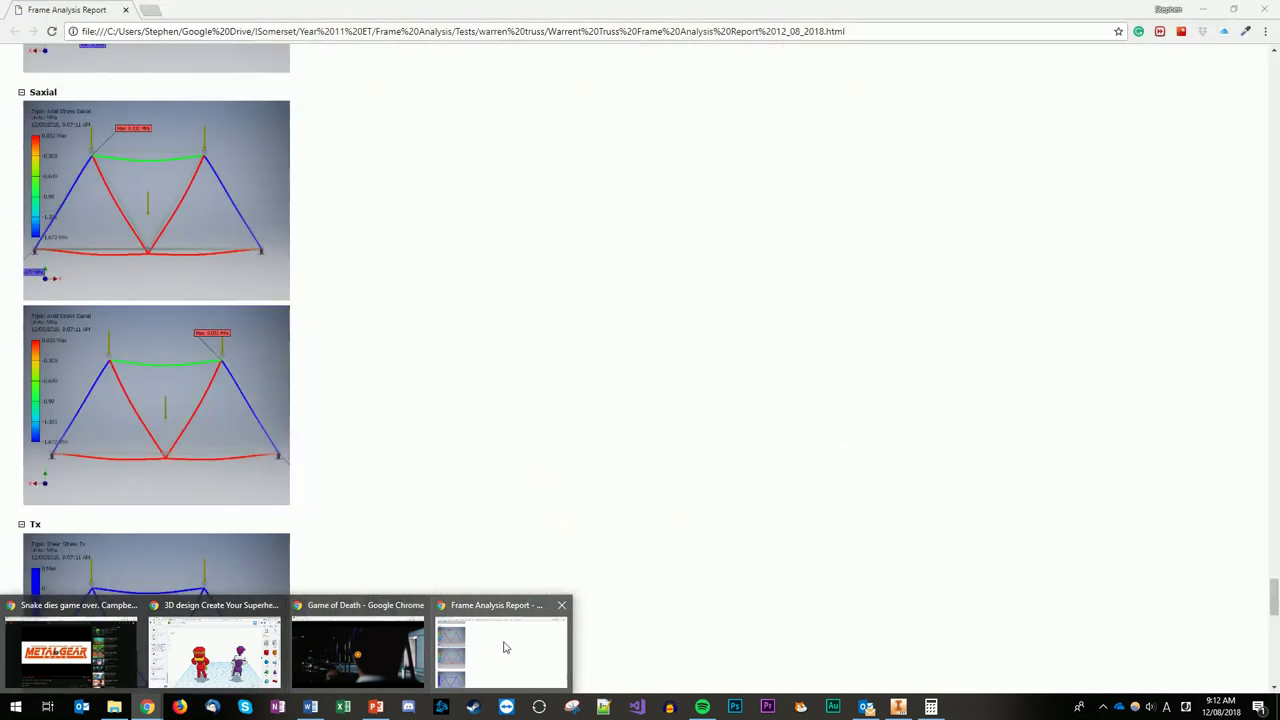
left_click(503, 645)
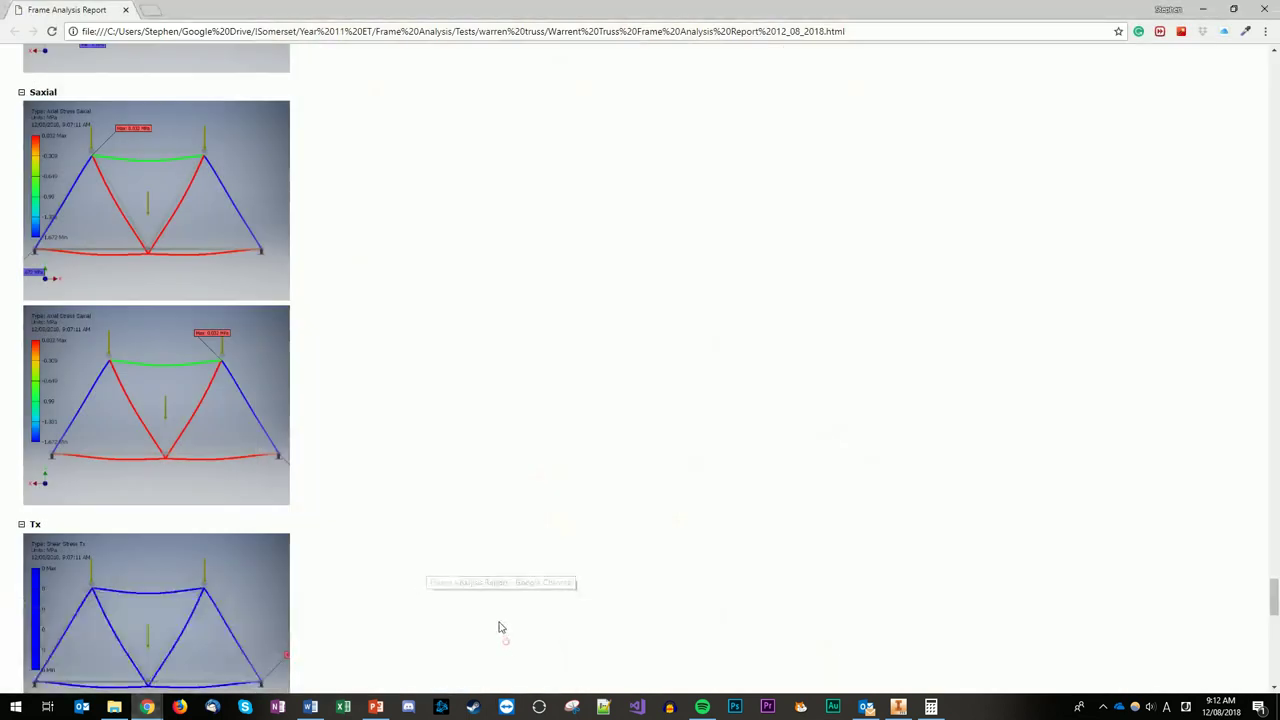
scroll(406, 353, "up", 1)
scroll(406, 353, "up", 20)
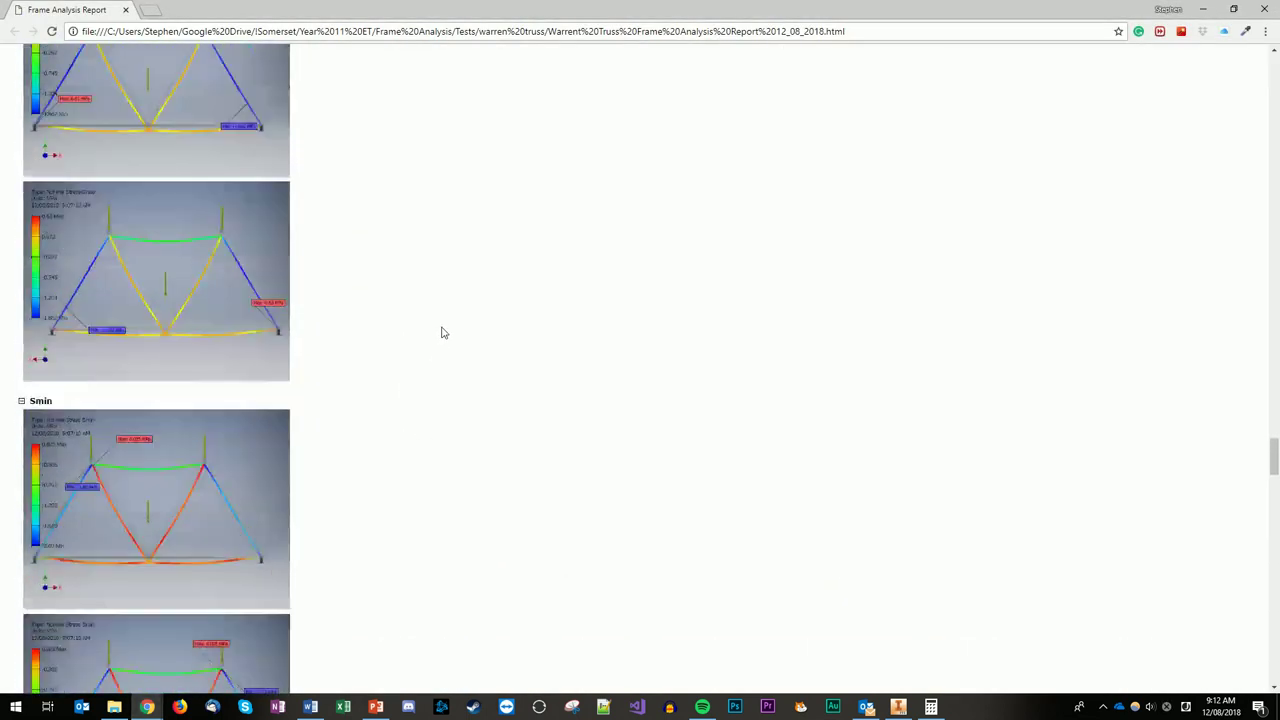
scroll(444, 333, "up", 20)
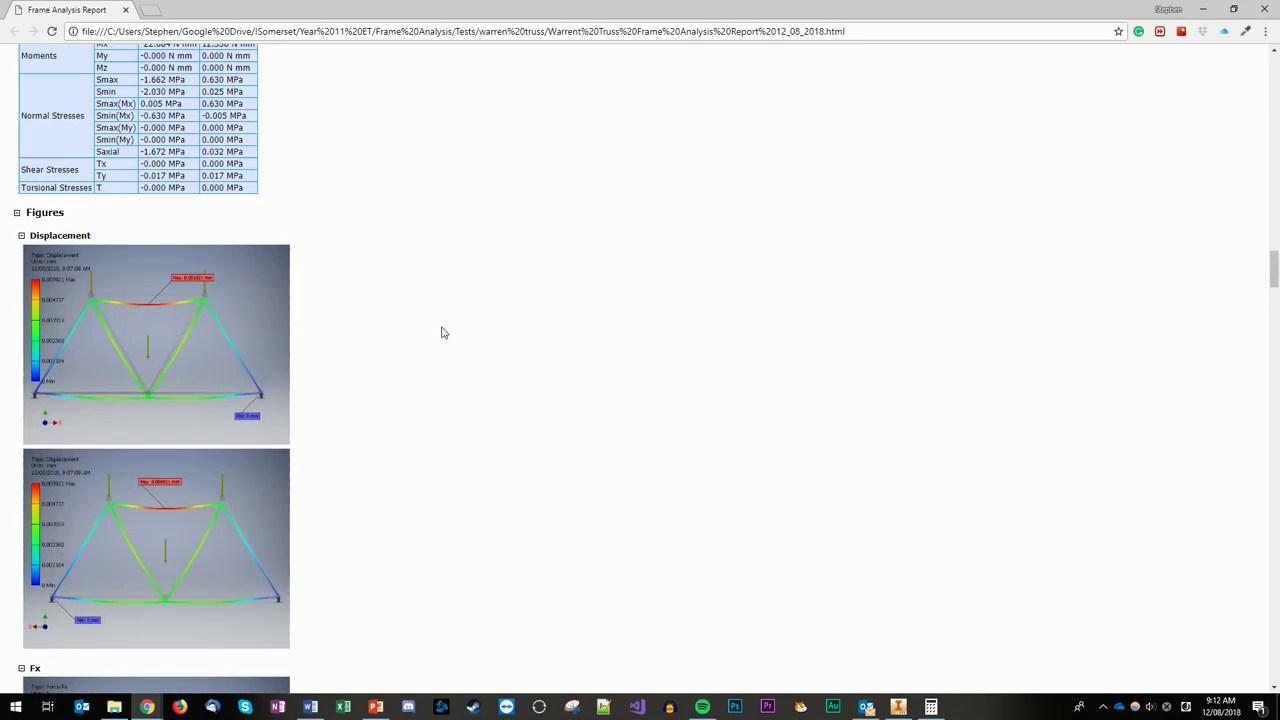
scroll(444, 333, "down", 2)
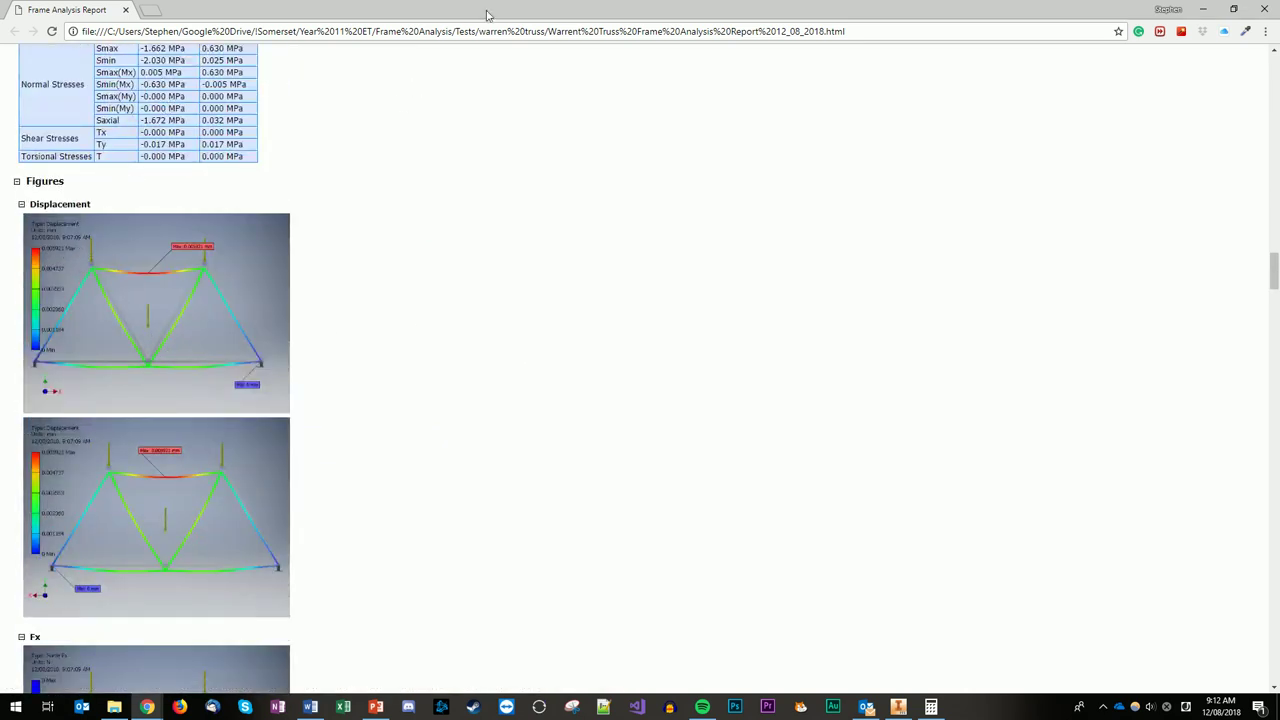
left_click(1203, 9)
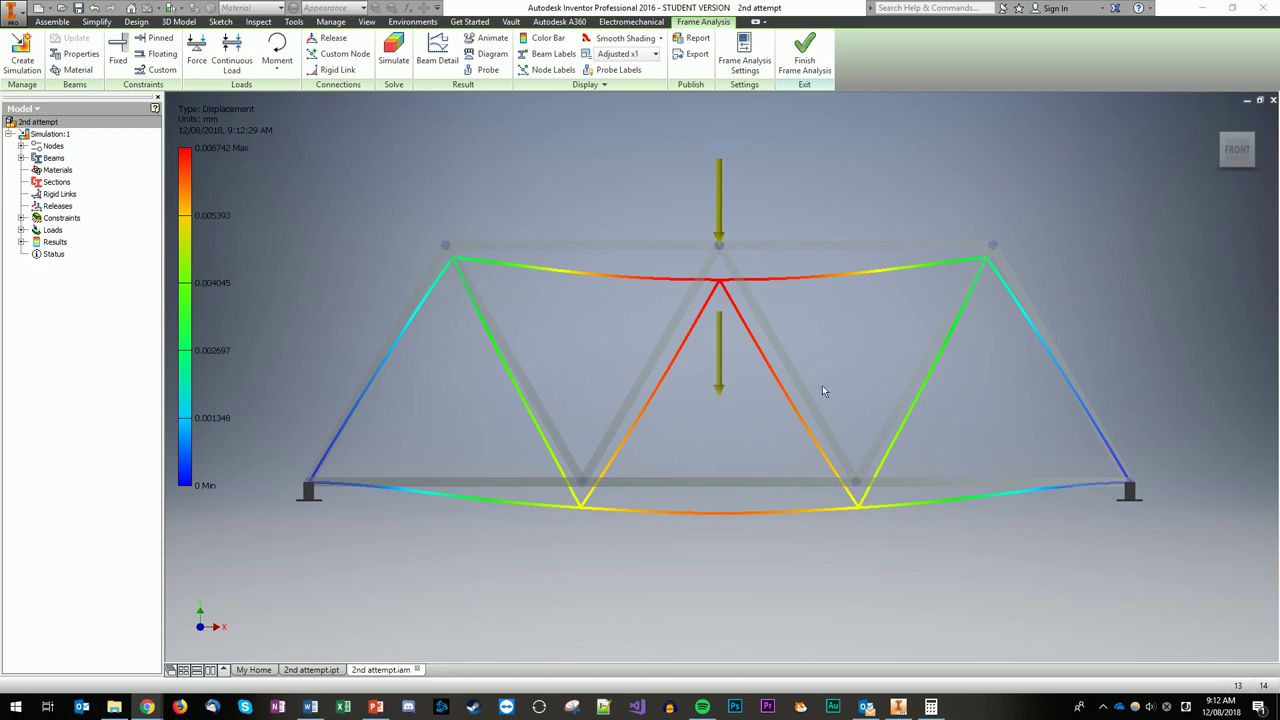
Display the Saxial normal stress result for the truss and compare it with the Saxial figures in the first truss's report
left_click(21, 243)
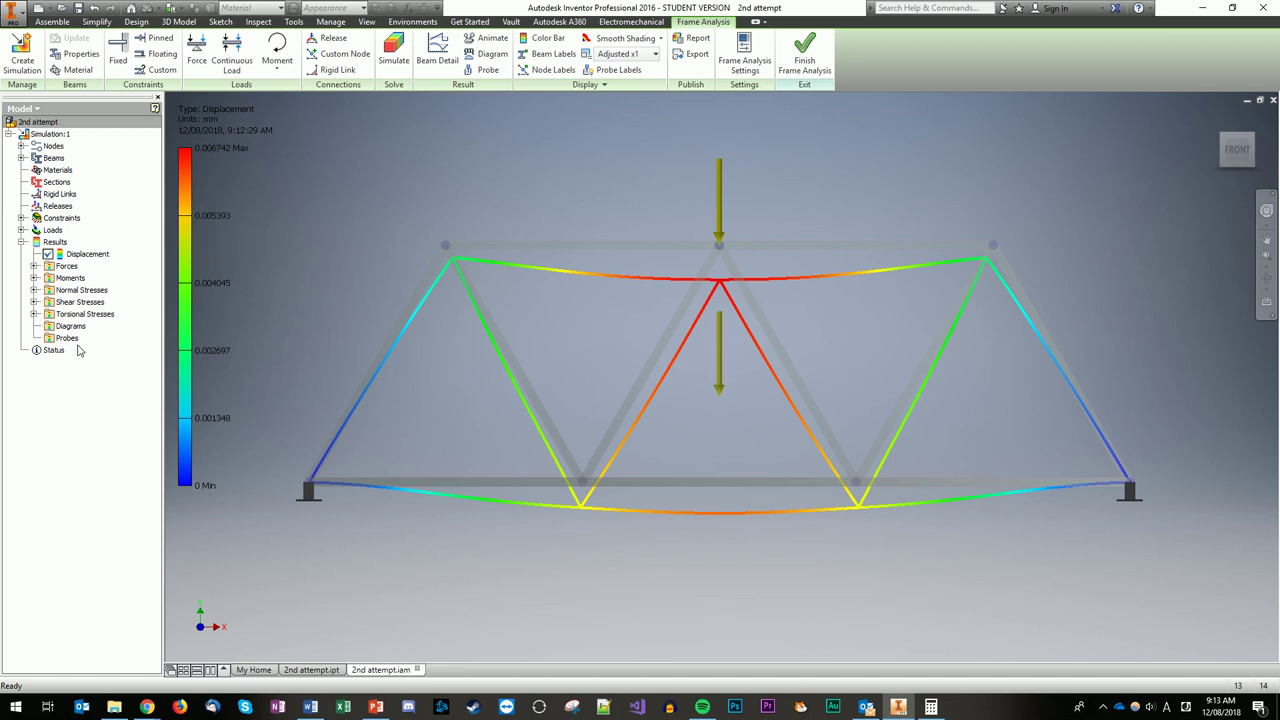
left_click(34, 302)
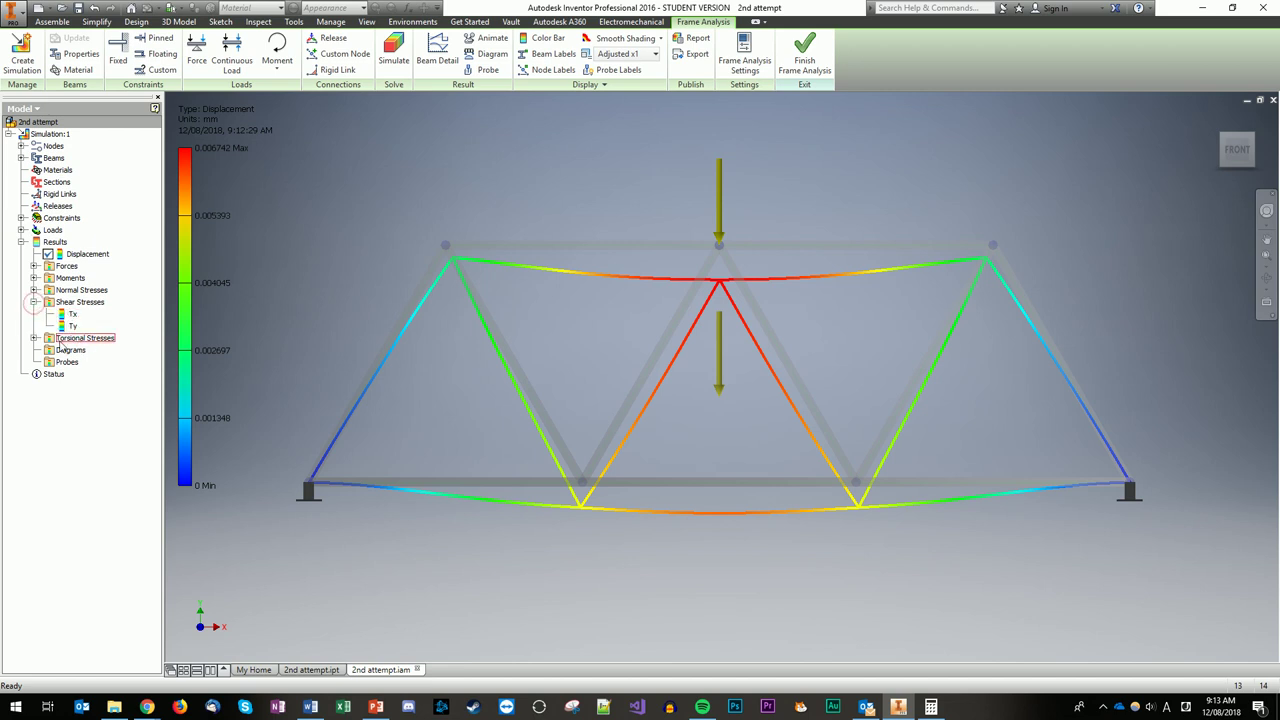
left_click(34, 290)
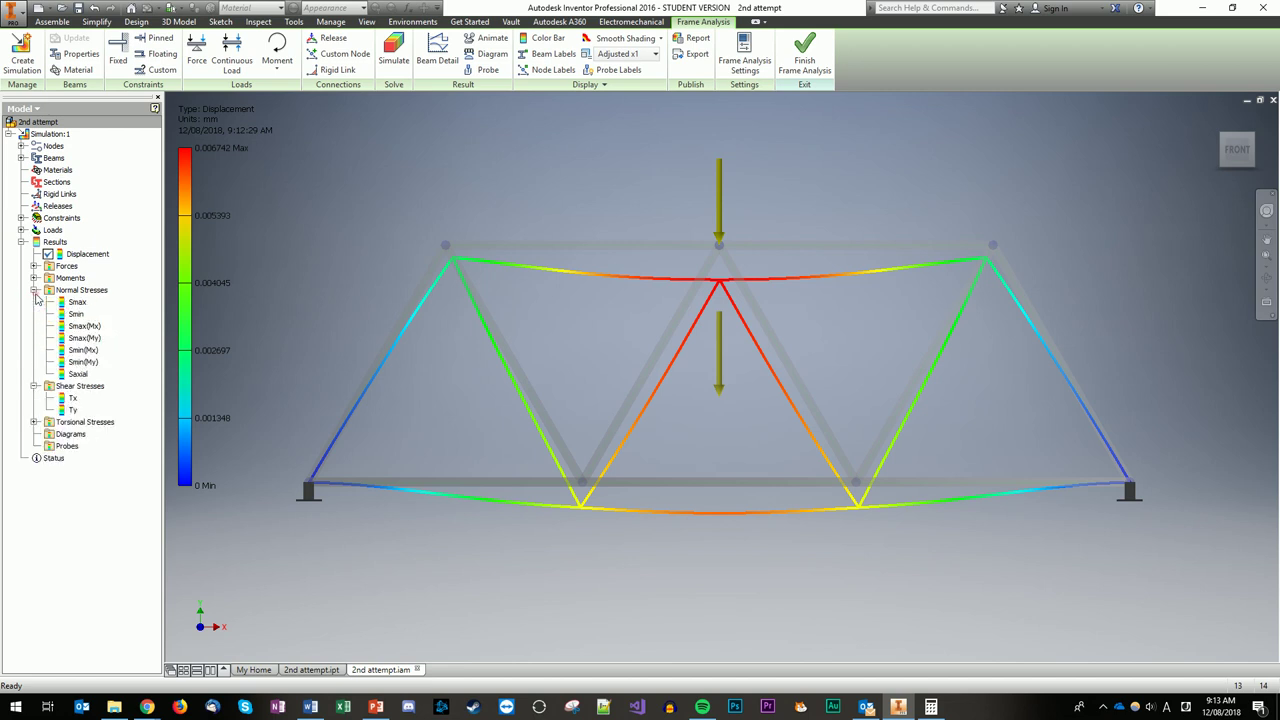
double_click(80, 372)
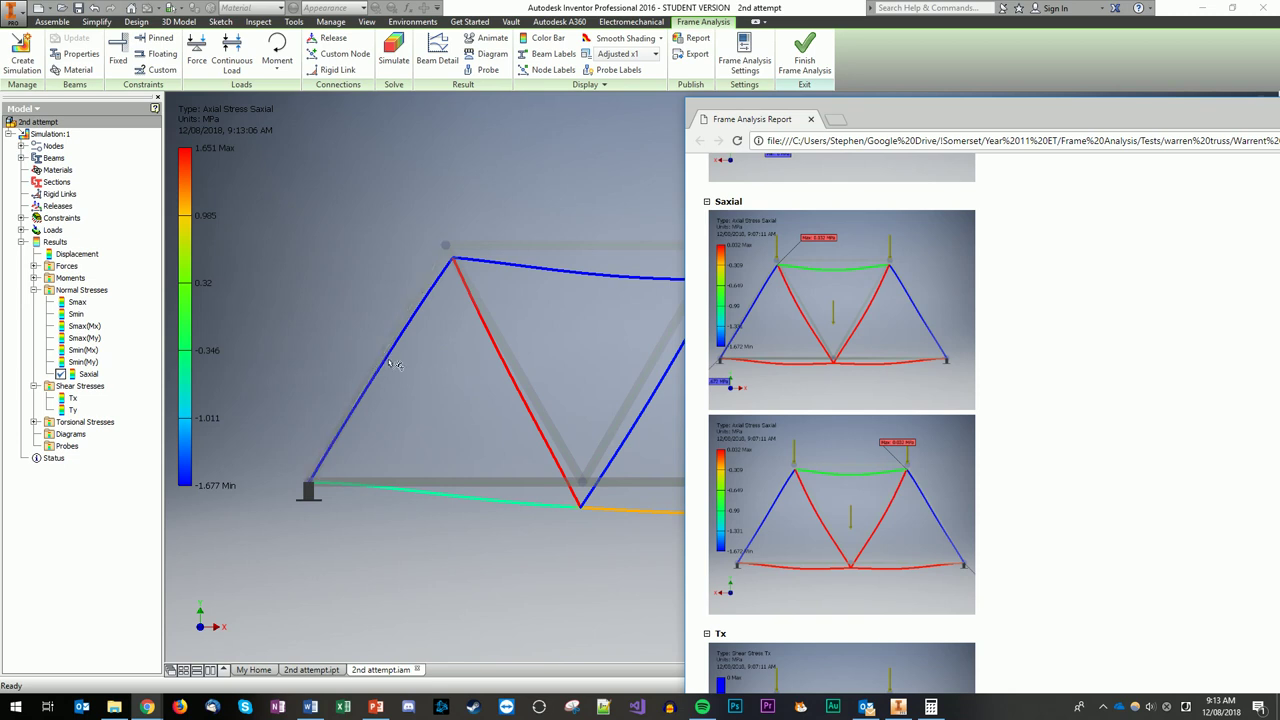
left_click(944, 102)
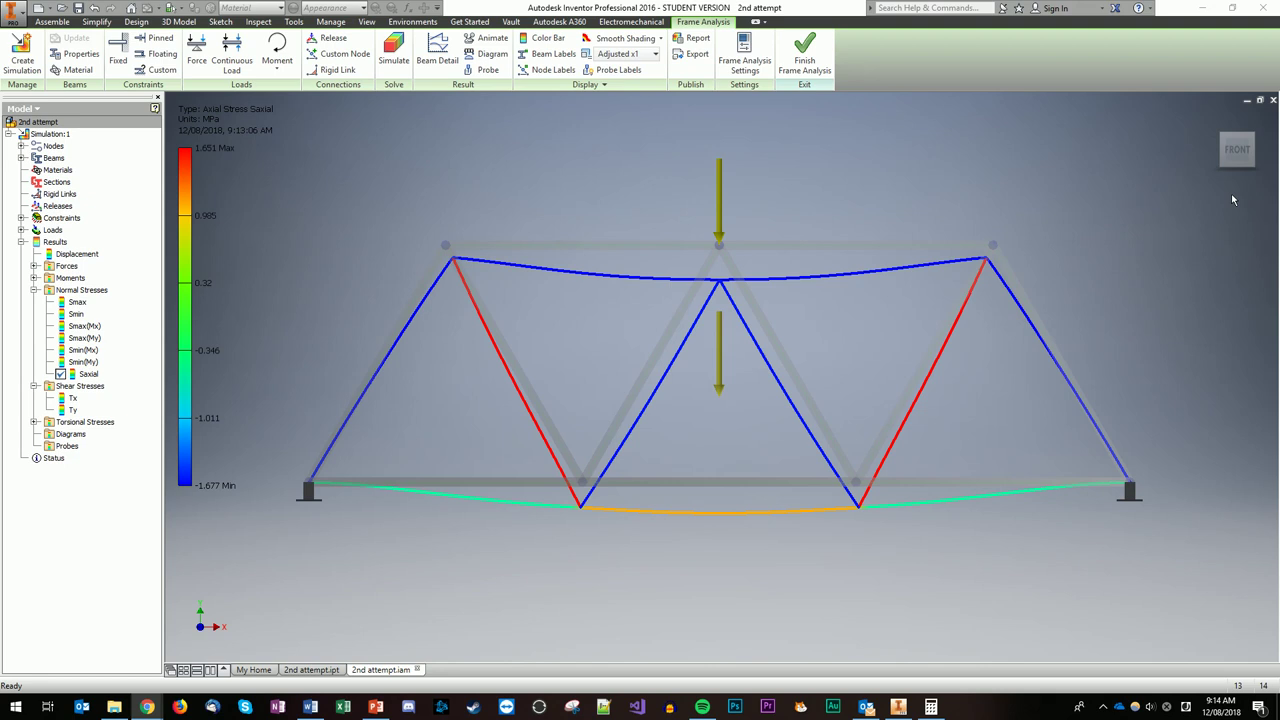
key("XF86AudioLowerVolume")
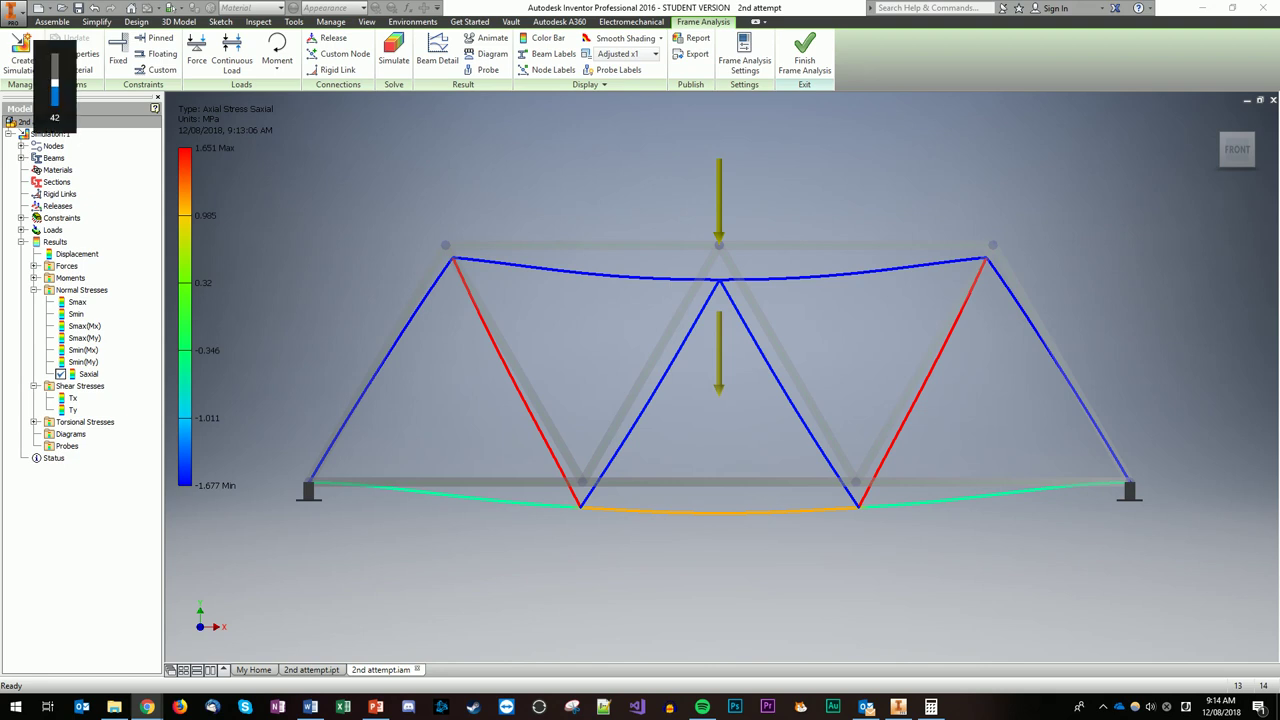